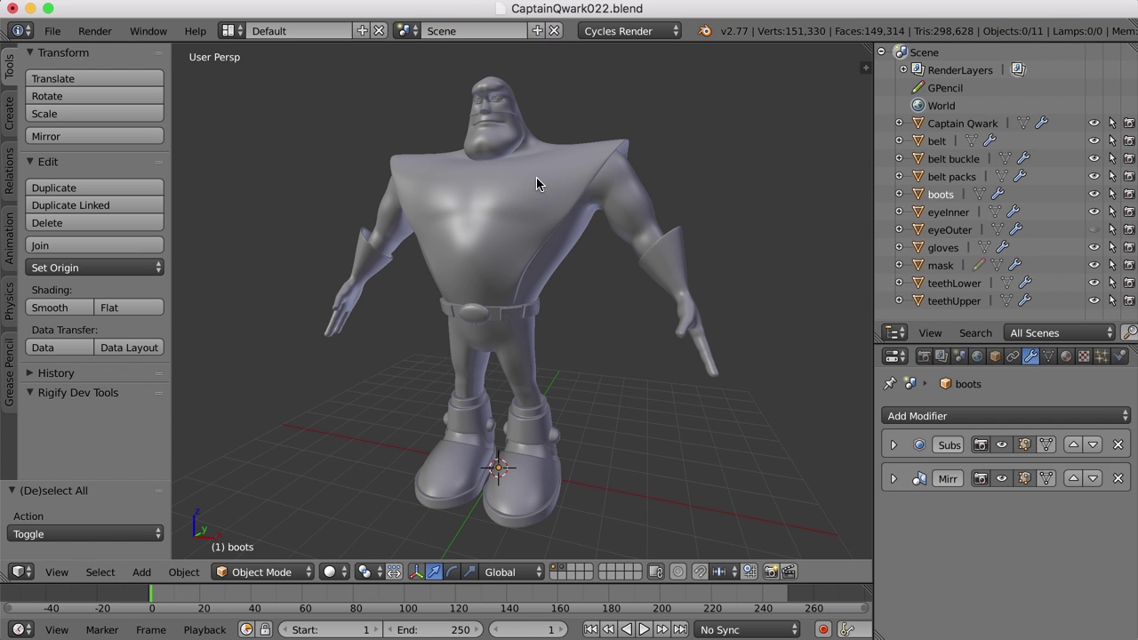
Hide the face mask layer and enter Edit Mode on the Captain Qwark body mesh.
middle_click_drag(536, 177, 551, 236)
scroll(555, 246, "up", 4)
scroll(593, 331, "up", 5)
middle_click_drag(588, 314, 585, 382)
scroll(564, 379, "up", 2)
scroll(585, 382, "down", 2)
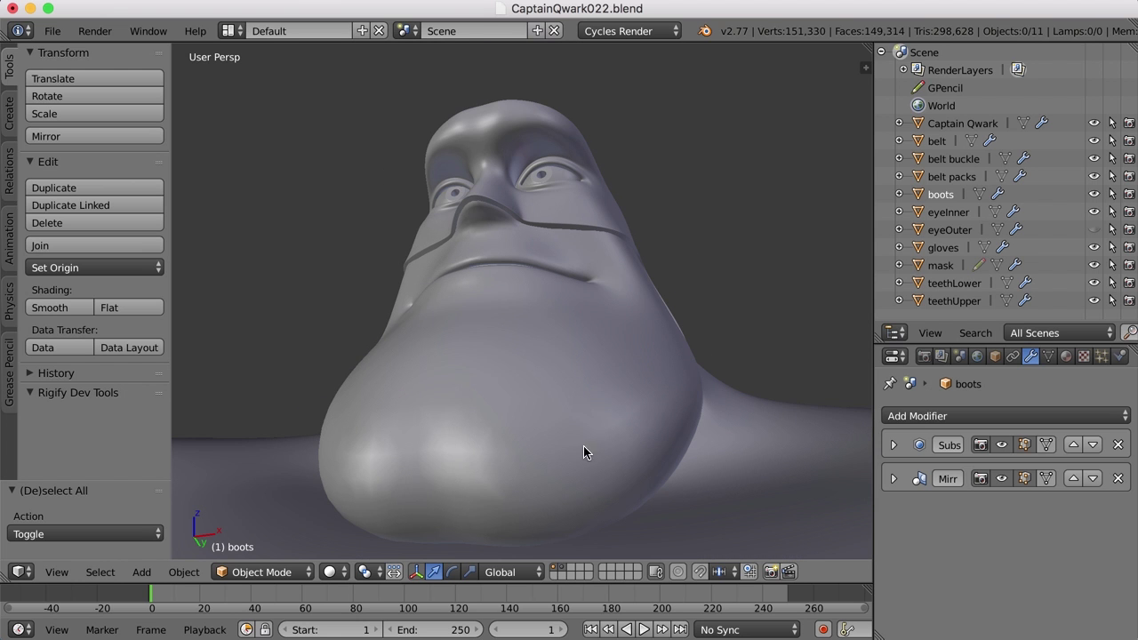
left_click(553, 569)
right_click(596, 358)
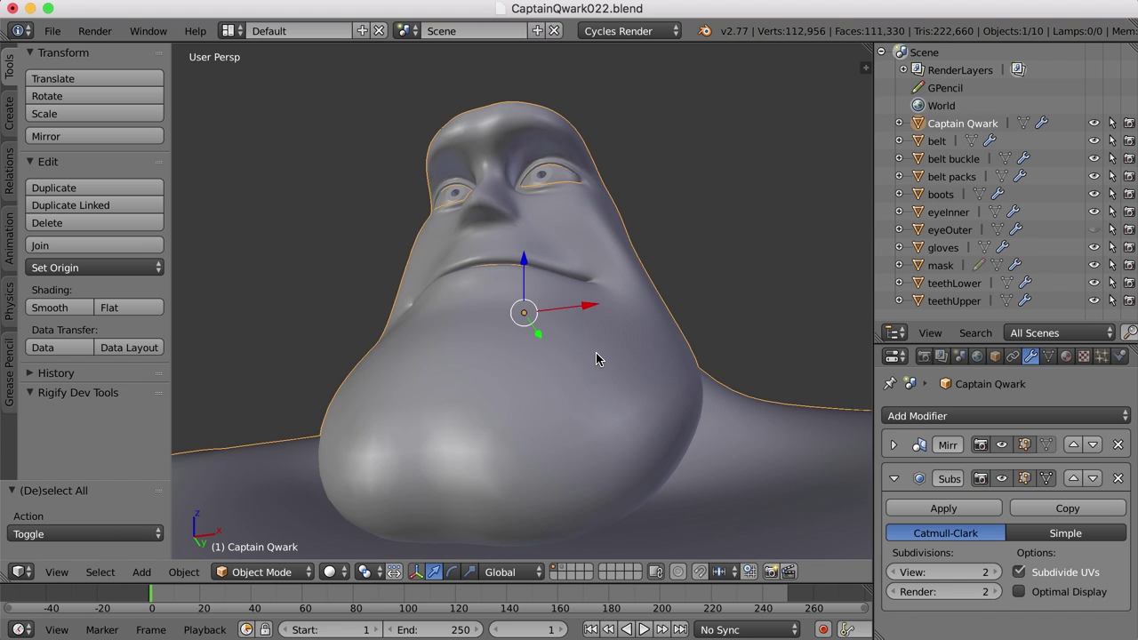
middle_click_drag(594, 359, 598, 363)
key("Tab")
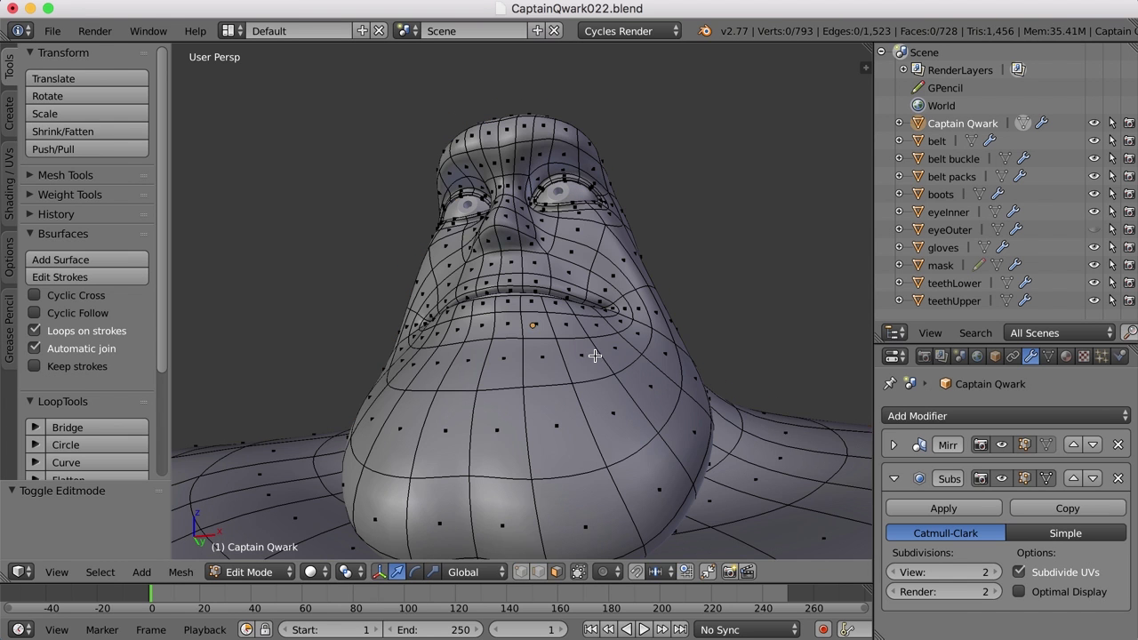
Try to extrude the faces under the nose and scale them inward with the Mirror modifier displayed.
scroll(590, 342, "up", 5)
scroll(592, 337, "down", 4)
middle_click_drag(622, 330, 614, 346)
scroll(610, 343, "up", 4)
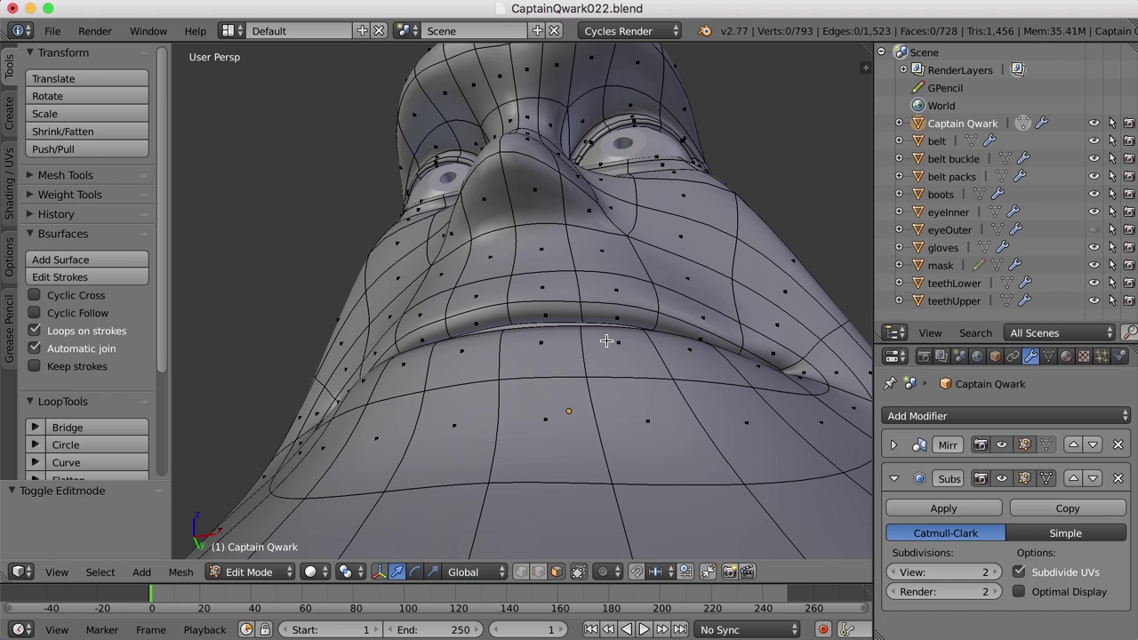
left_click(582, 214)
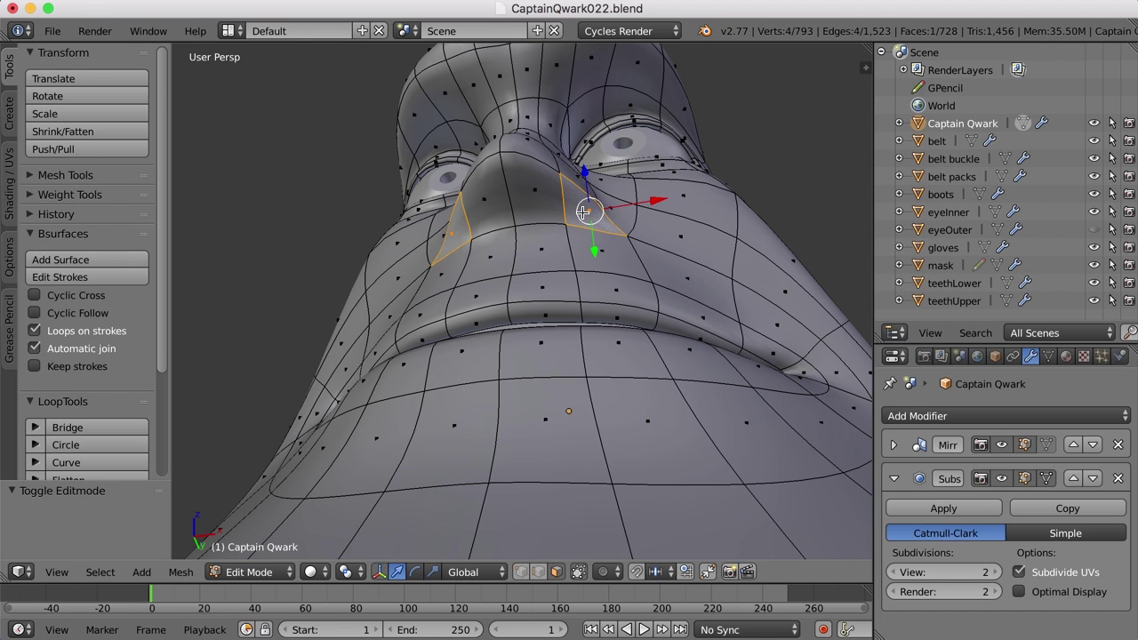
left_click(539, 198, "shift")
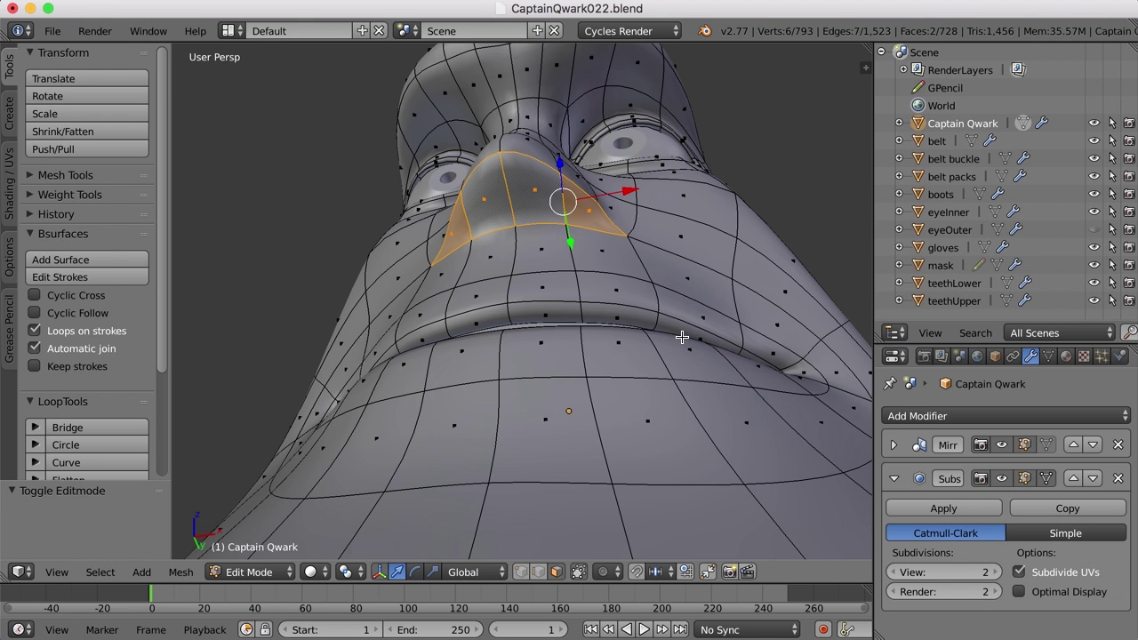
key("e")
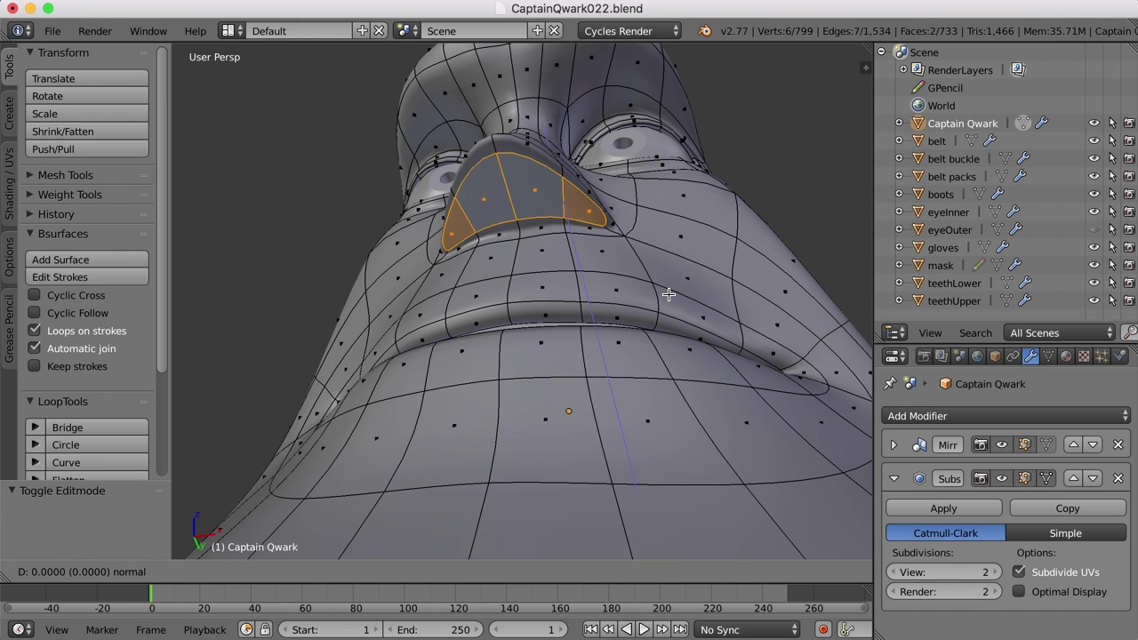
right_click(668, 294)
key("s")
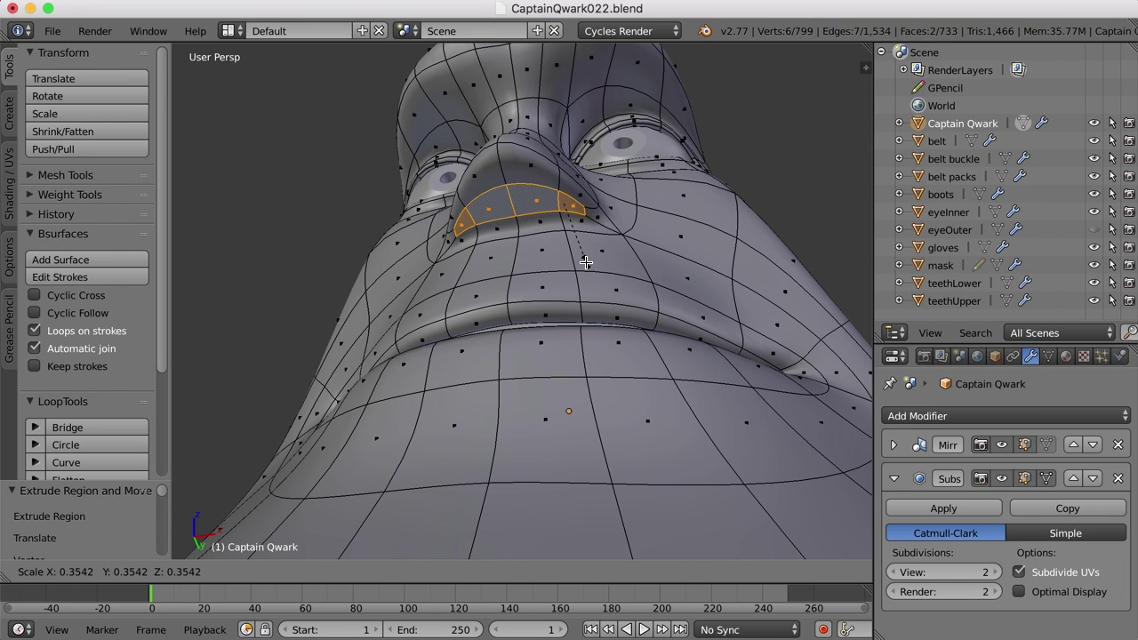
right_click(586, 262)
key("ctrl+z")
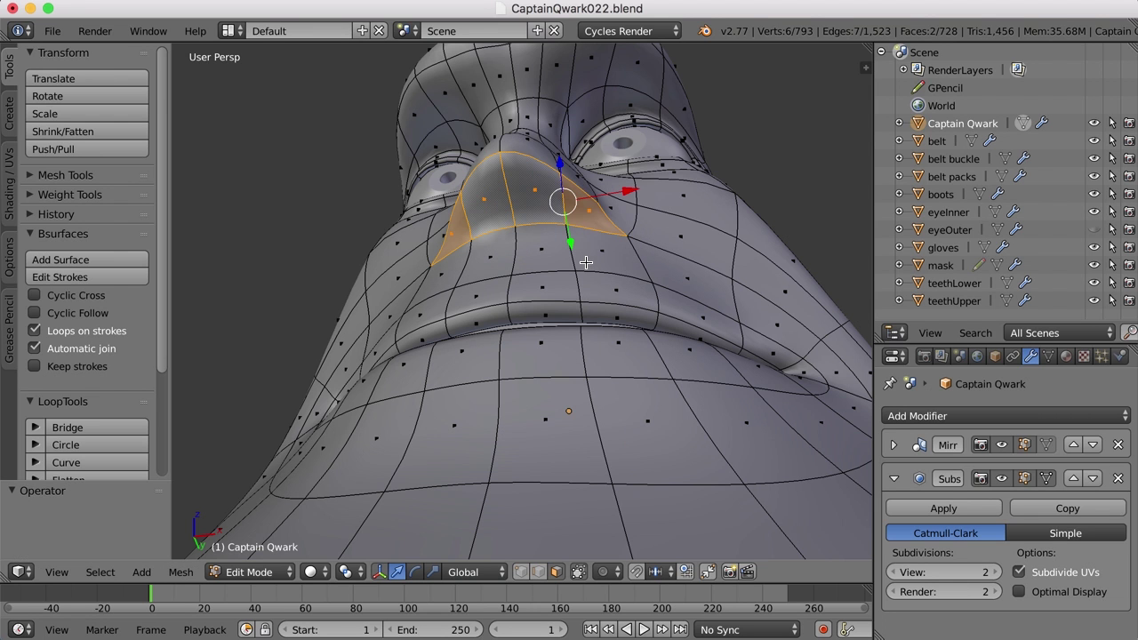
key("a")
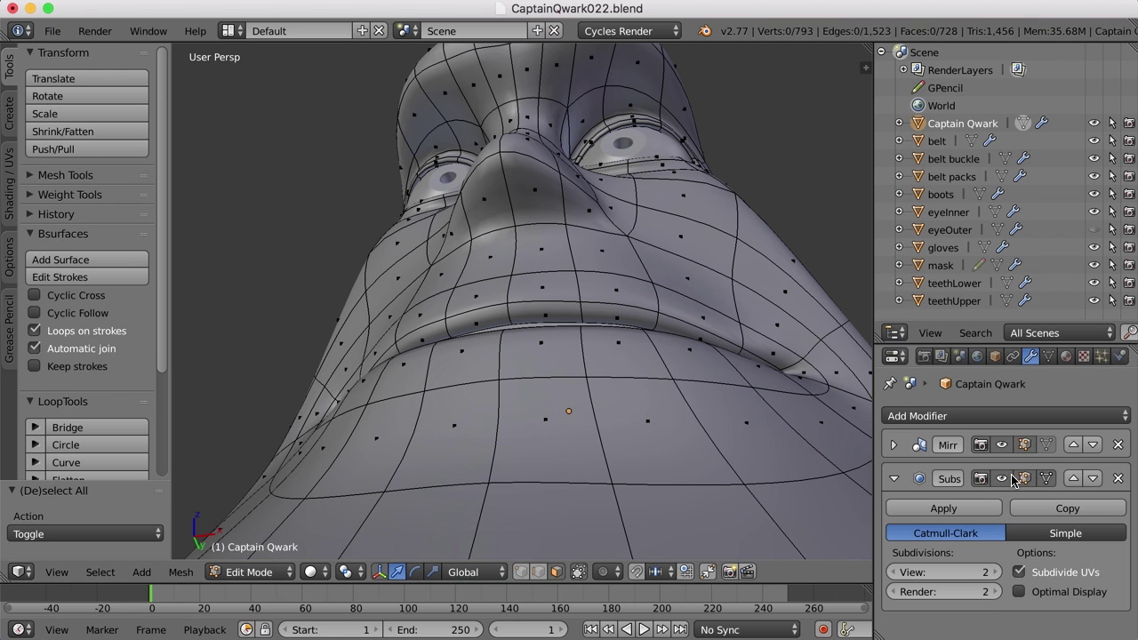
With the Mirror modifier temporarily hidden, extrude the two faces under the nose and scale them to about 0.481.
left_click(1002, 445)
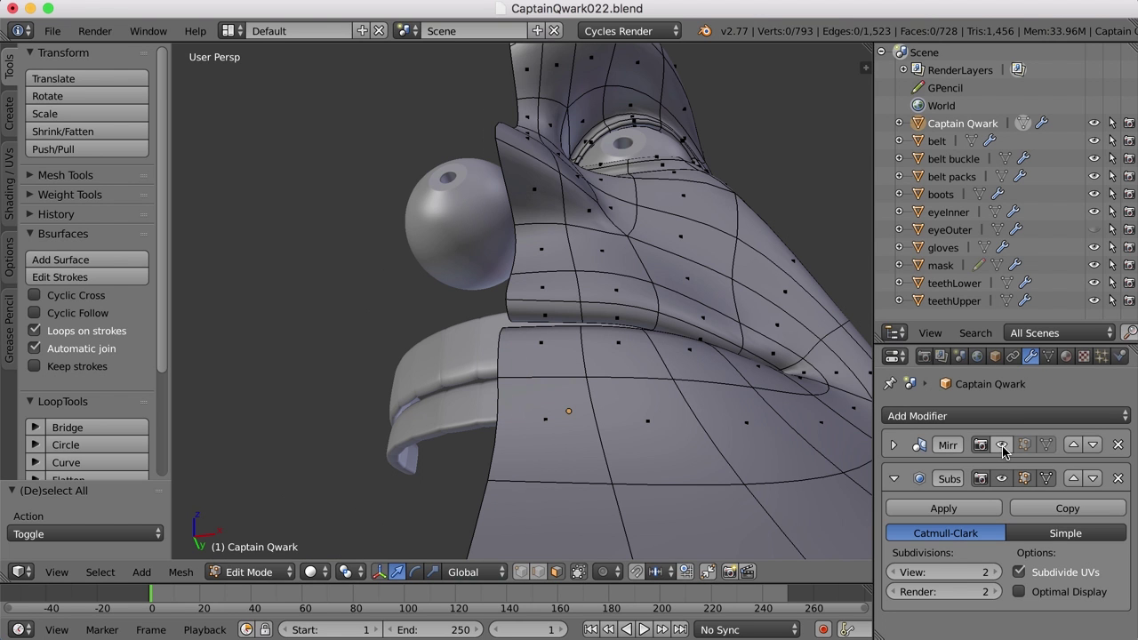
right_click(550, 205)
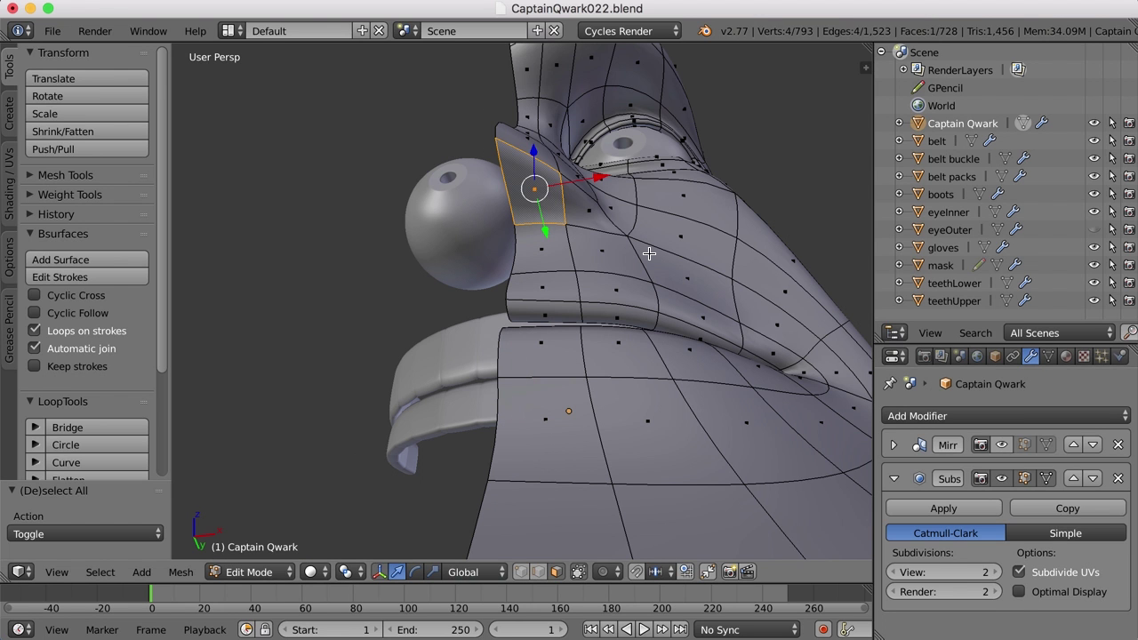
right_click(587, 211, "shift")
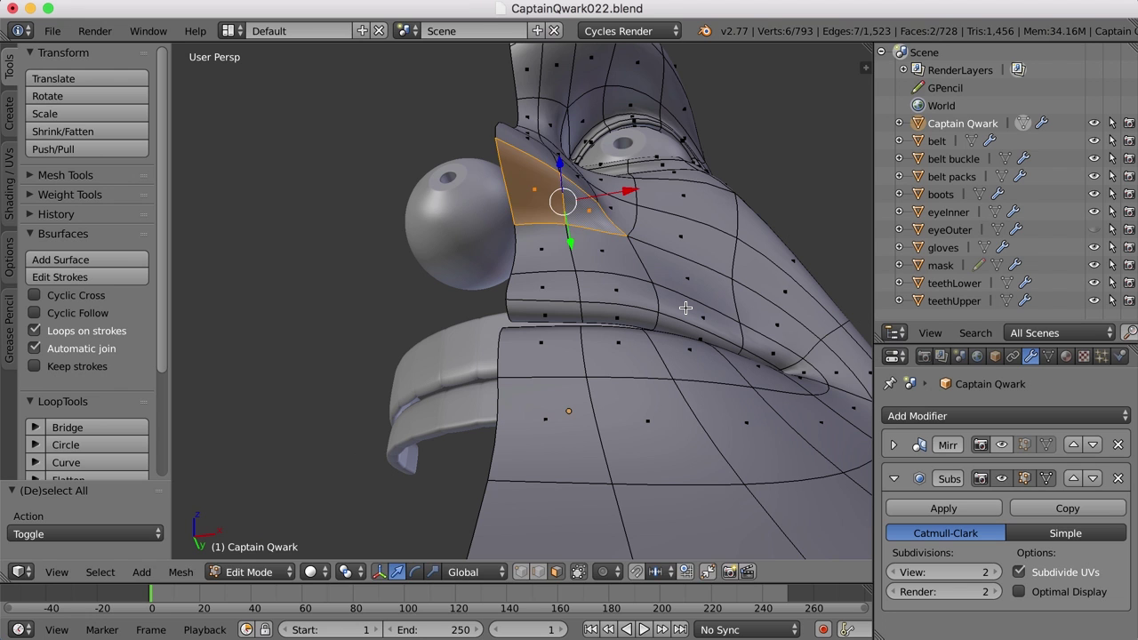
key("e")
right_click(685, 307)
key("s")
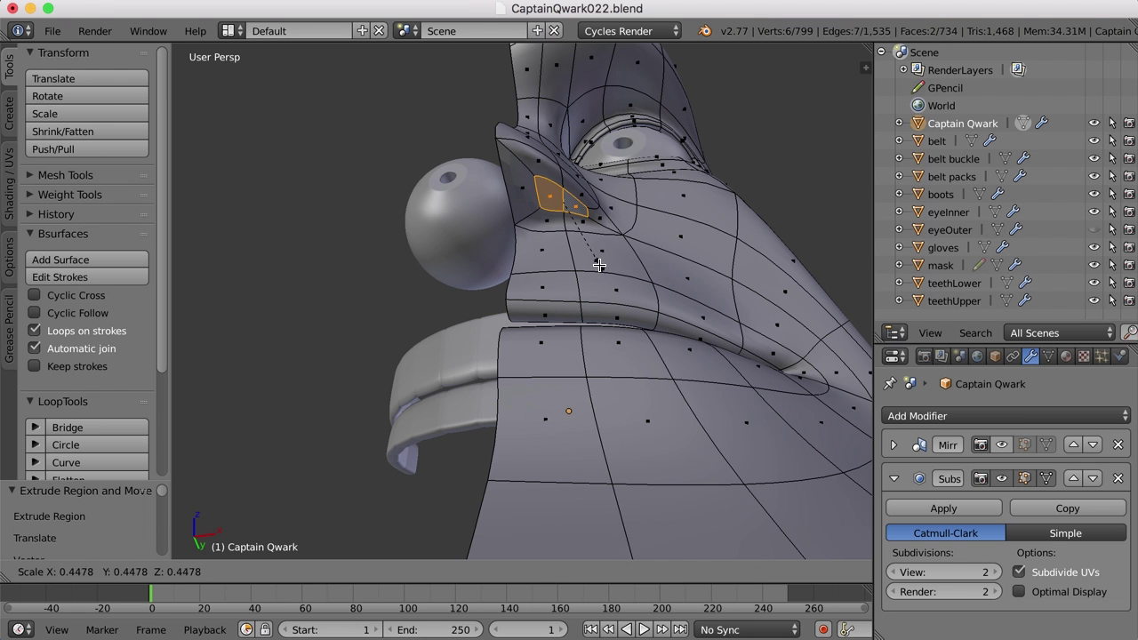
left_click(602, 268)
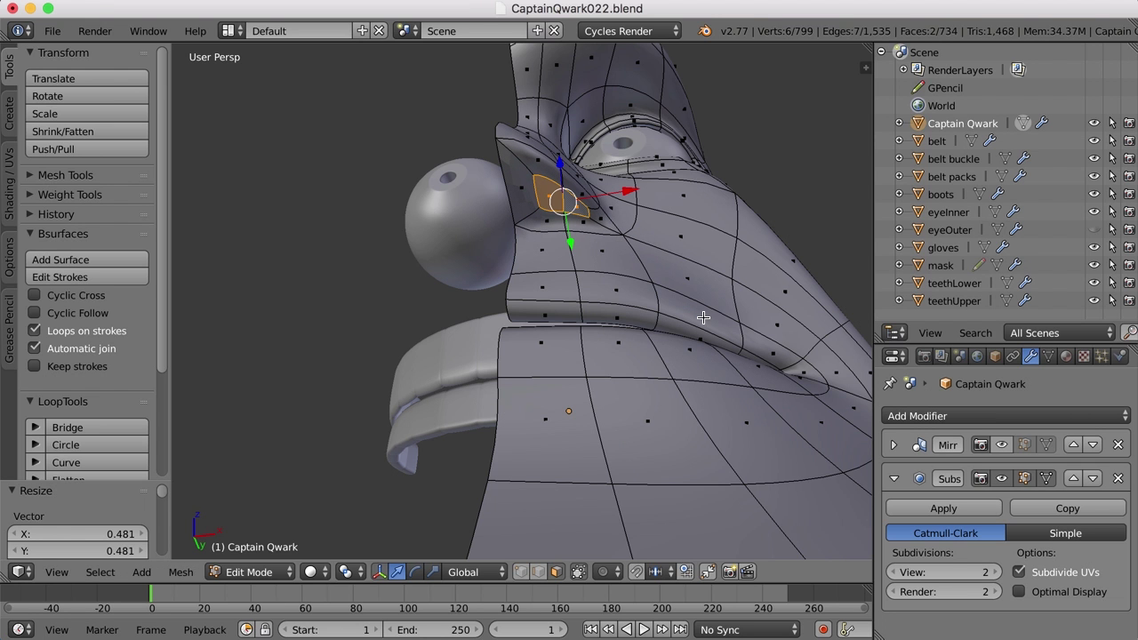
left_click(1000, 448)
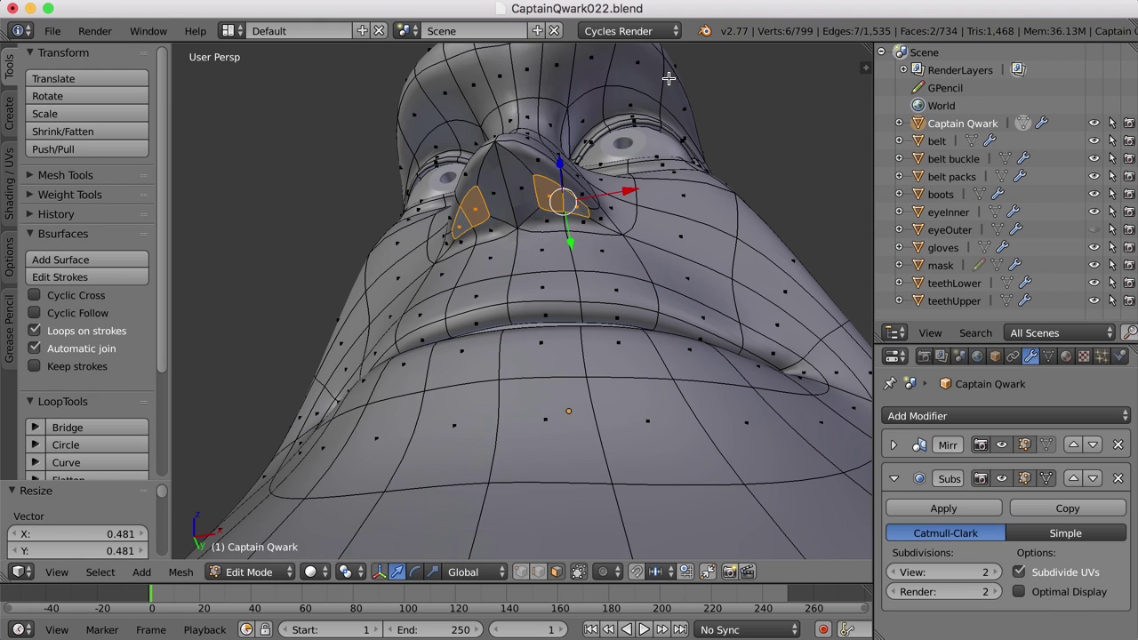
Undo the extrusion and scaling of the faces under the nose and clear the selection.
key("ctrl+Tab")
left_click(578, 192)
right_click(497, 146)
mouse_move(536, 160)
middle_mouse_down()
mouse_move(540, 176)
mouse_move(535, 160)
middle_mouse_up()
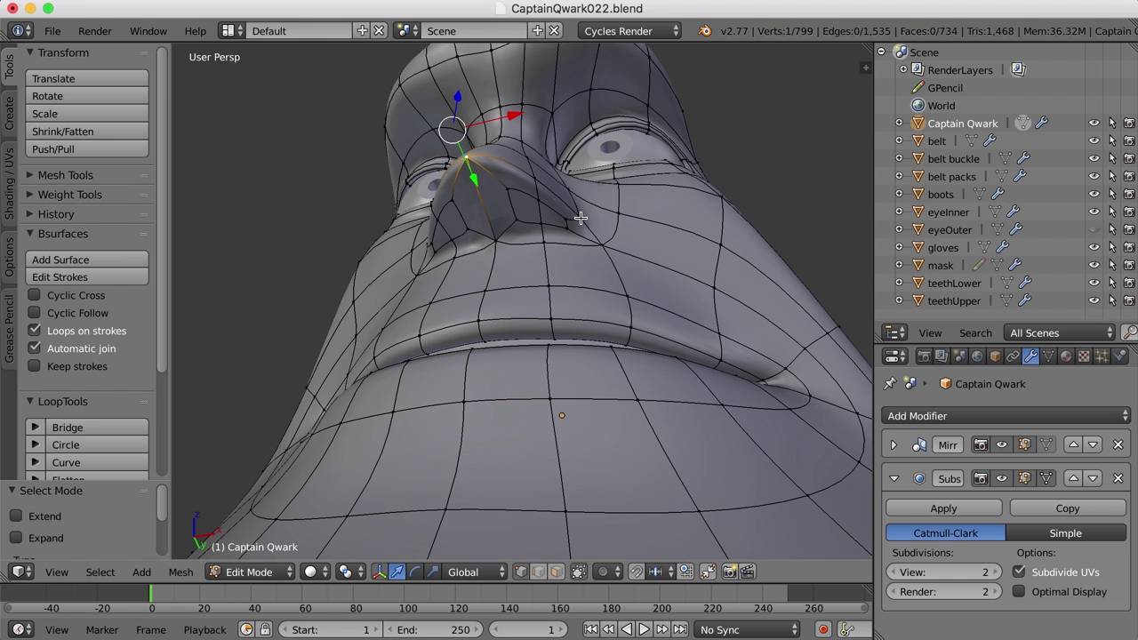
key("ctrl+z")
key("ctrl+z")
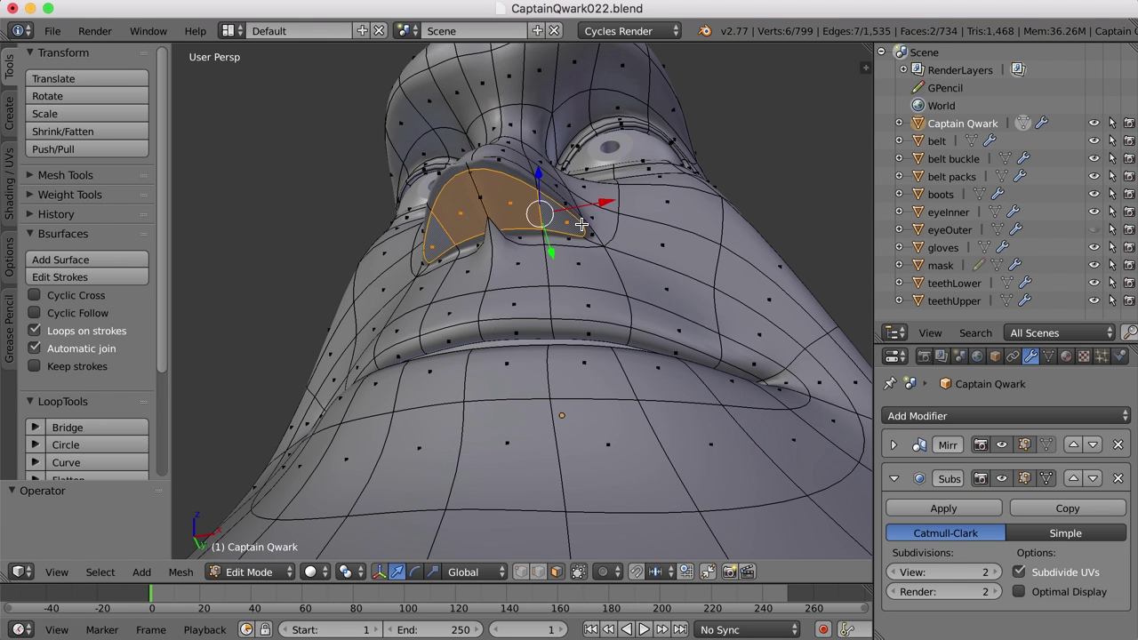
key("ctrl+z")
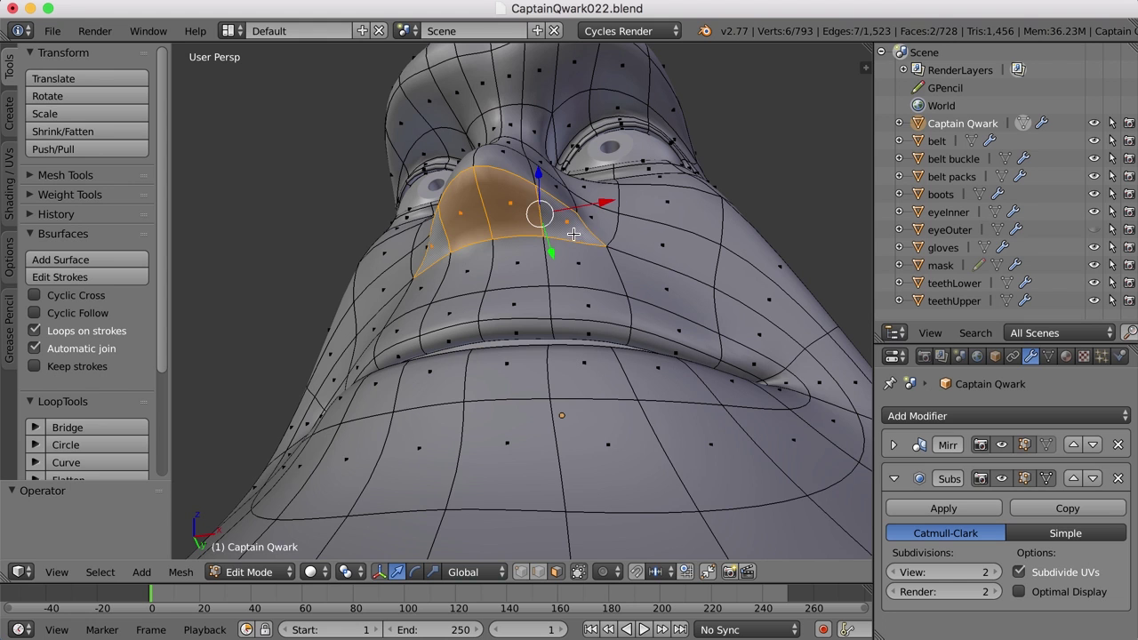
key("ctrl+z")
key("a")
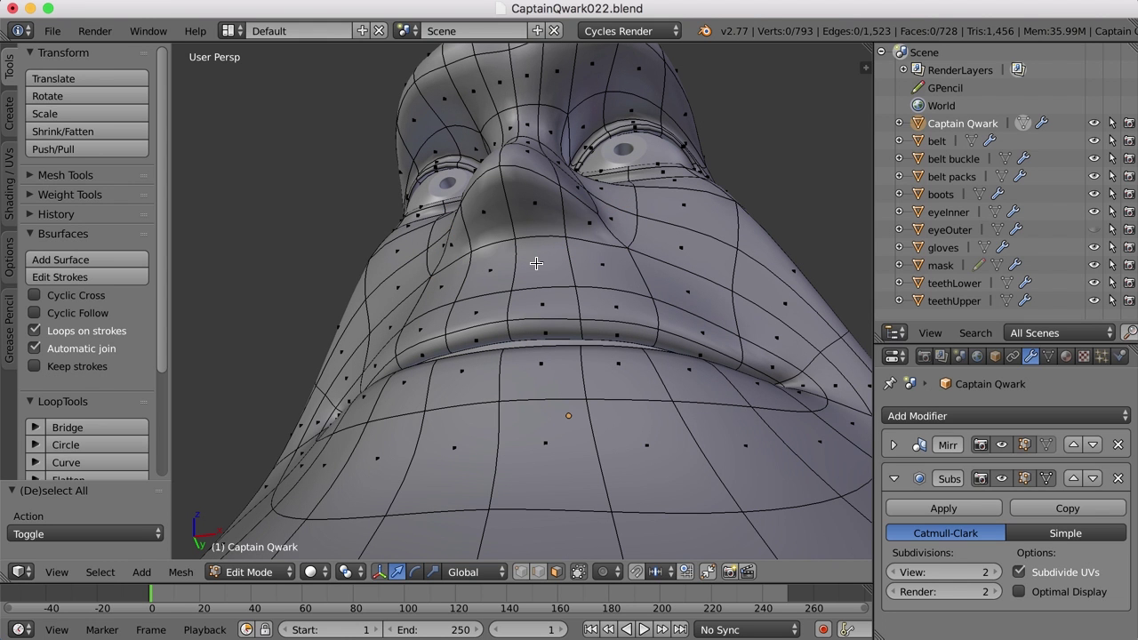
key("ctrl+Tab")
key("2")
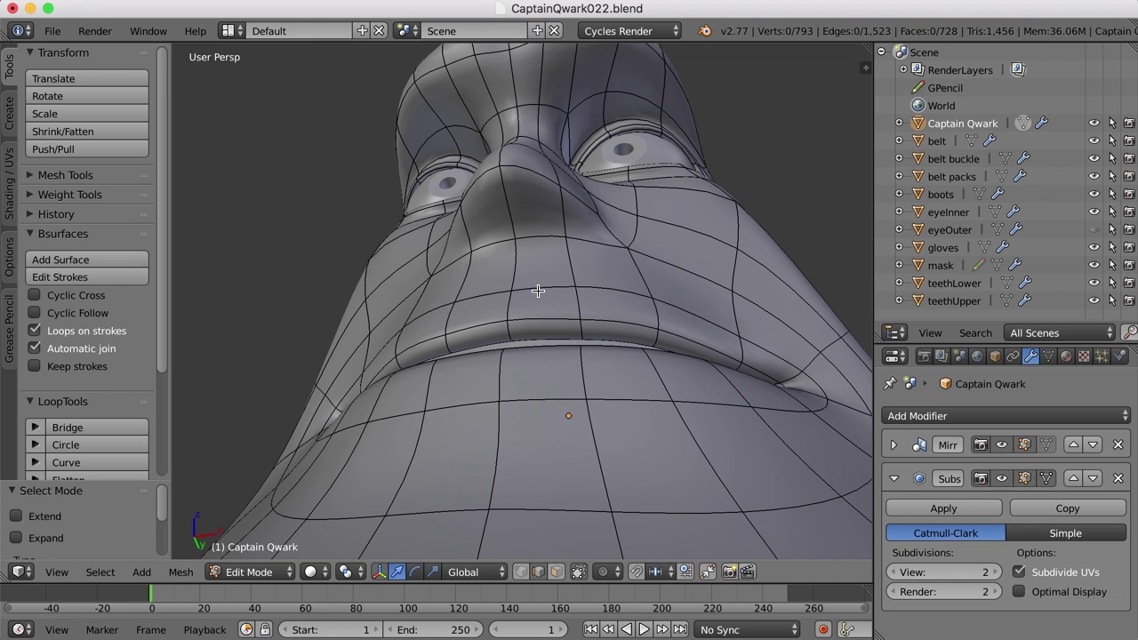
key("ctrl+r")
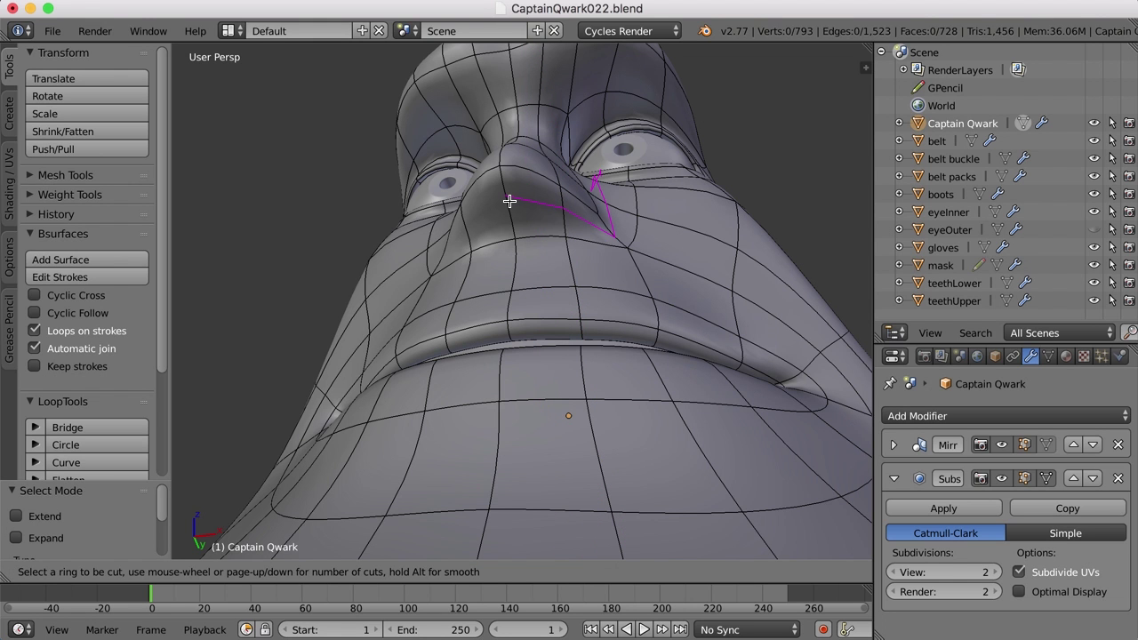
key("Escape")
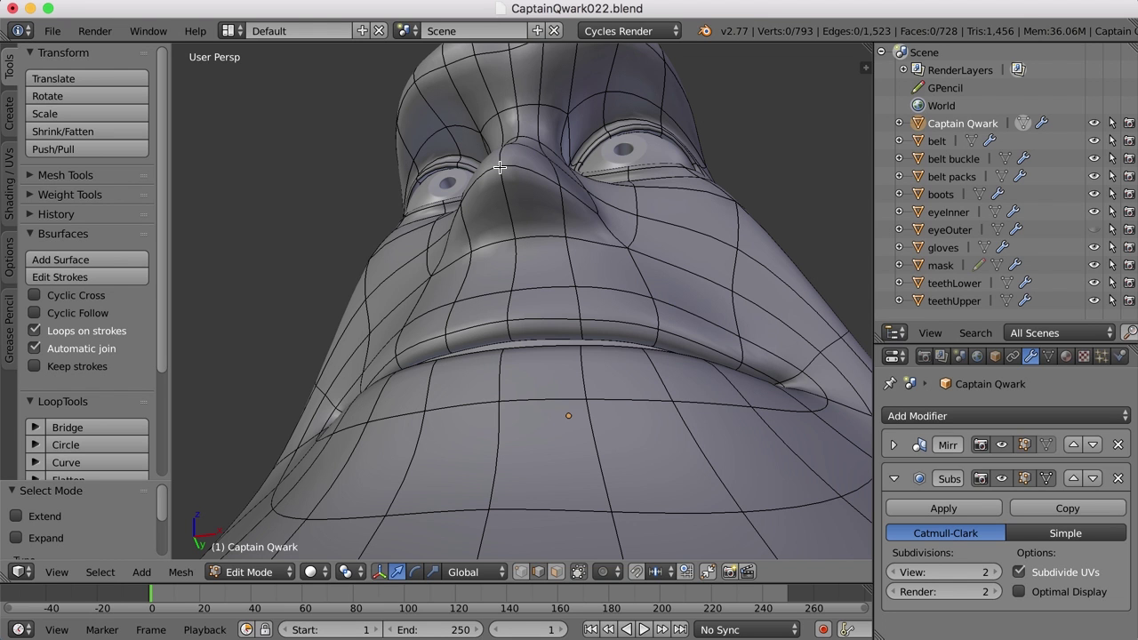
Extrude only the outer face under the nose and scale it inward to start the nostril.
key("ctrl+Tab")
left_click(548, 284)
right_click(591, 229)
middle_click_drag(606, 243, 619, 280)
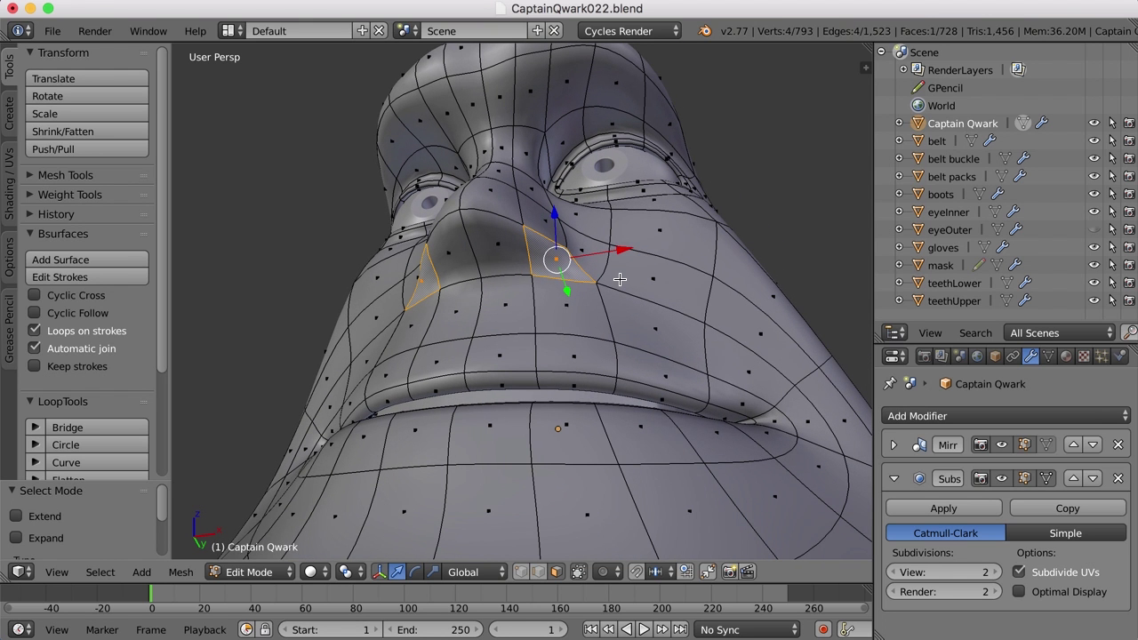
key("e")
left_click(646, 319)
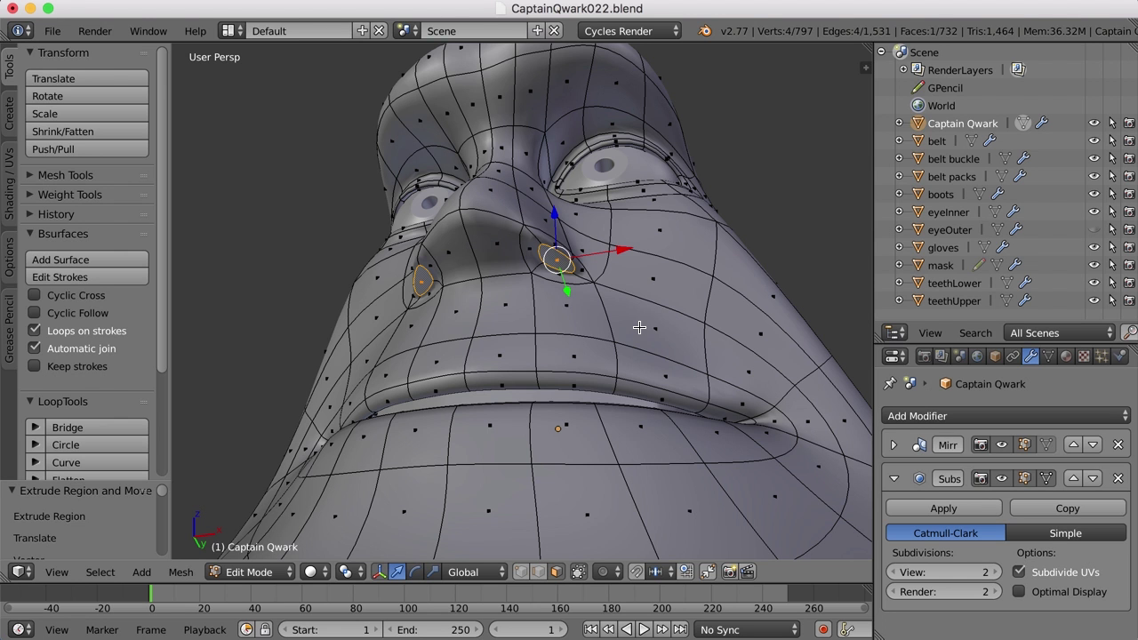
Move the edge on the inner side of the nostril along X toward the nose's centerline.
key("ctrl+Tab")
left_click(586, 303)
right_click(522, 262)
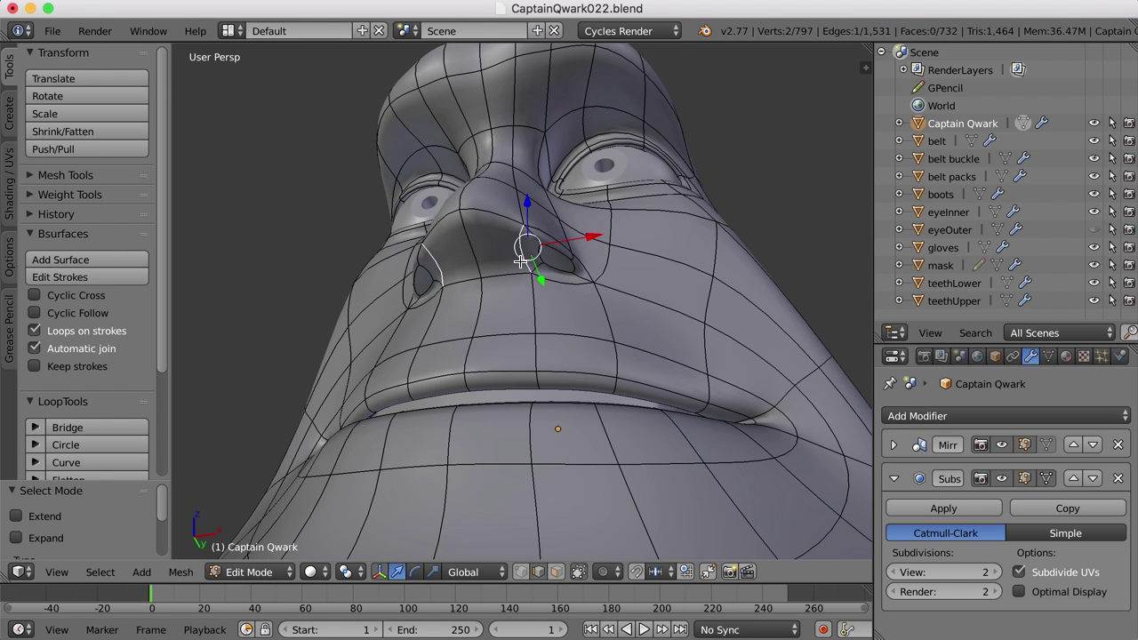
middle_click_drag(549, 261, 559, 258)
left_click_drag(655, 188, 625, 182)
Move the vertex at the front of the nostril forward along Y and nudge it slightly along X.
key("ctrl+Tab")
left_click(625, 166)
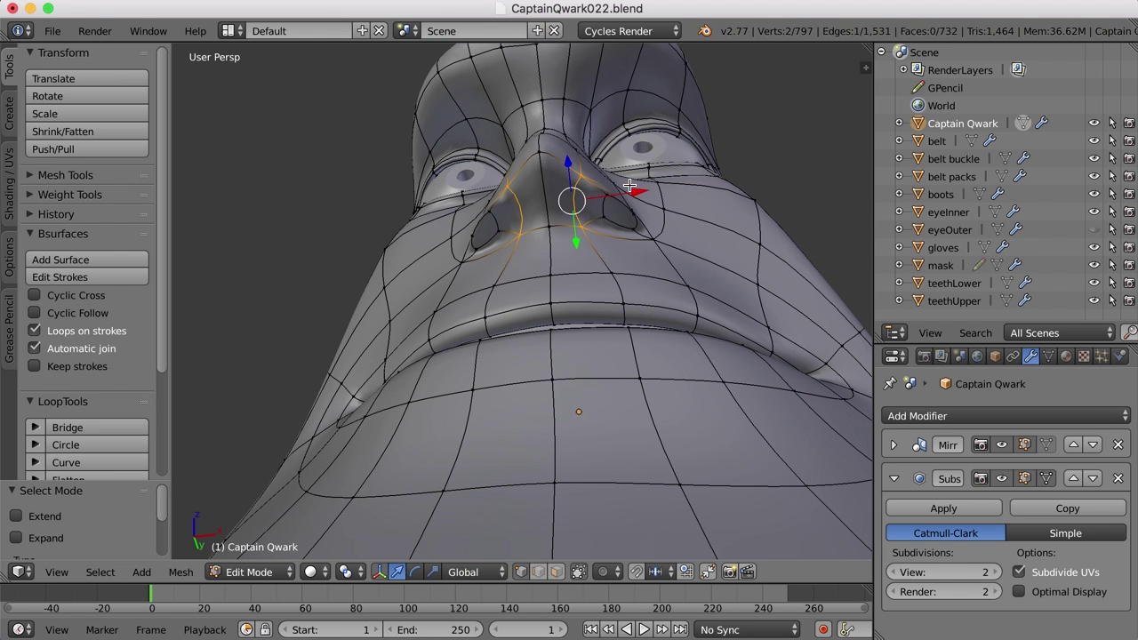
right_click(579, 170)
left_click_drag(579, 219, 580, 197)
left_click_drag(639, 139, 638, 147)
Move the nostril's inset face by -0.040 along X and -0.023 along Y.
key("ctrl+Tab")
left_click(577, 211)
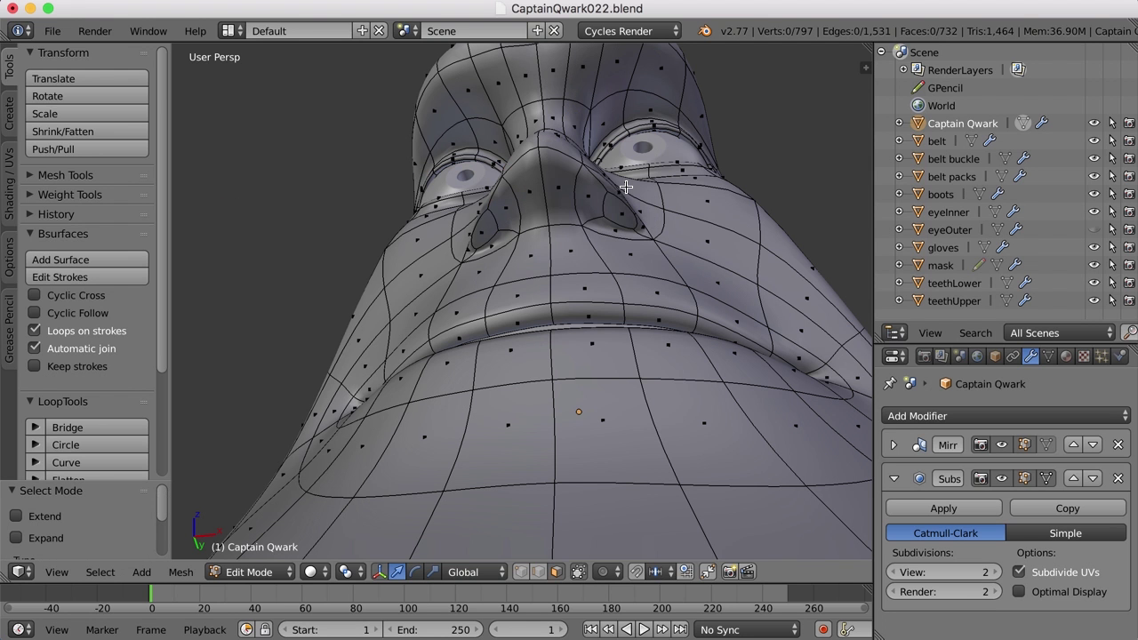
right_click(621, 202)
left_click_drag(687, 206, 663, 207)
middle_click_drag(662, 207, 641, 225)
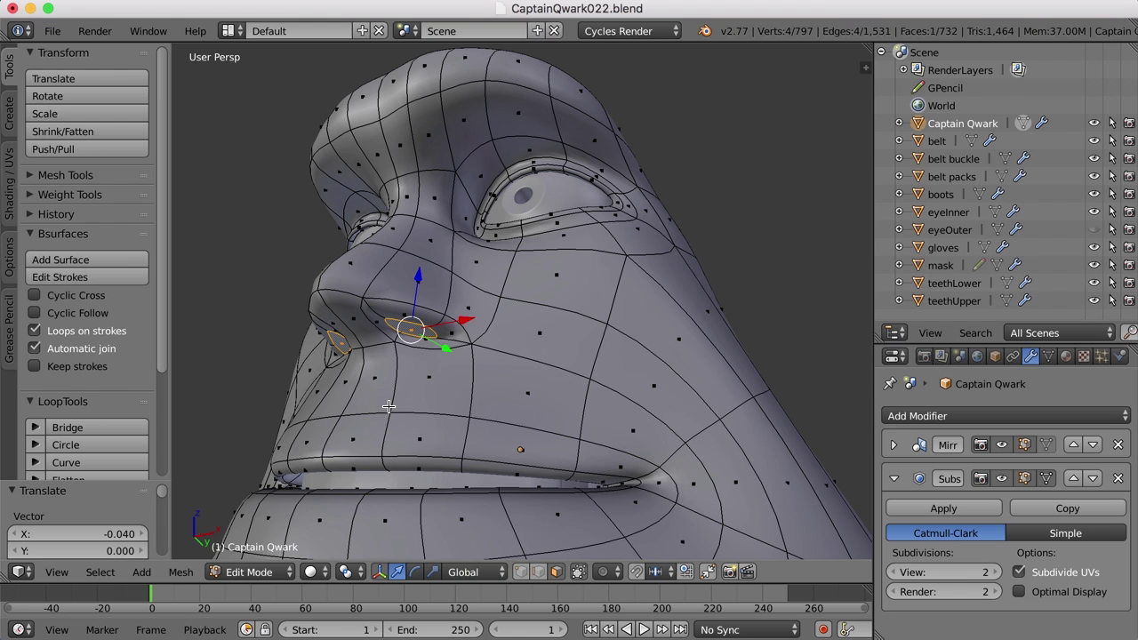
key("KP_Decimal")
scroll(614, 368, "down", 3)
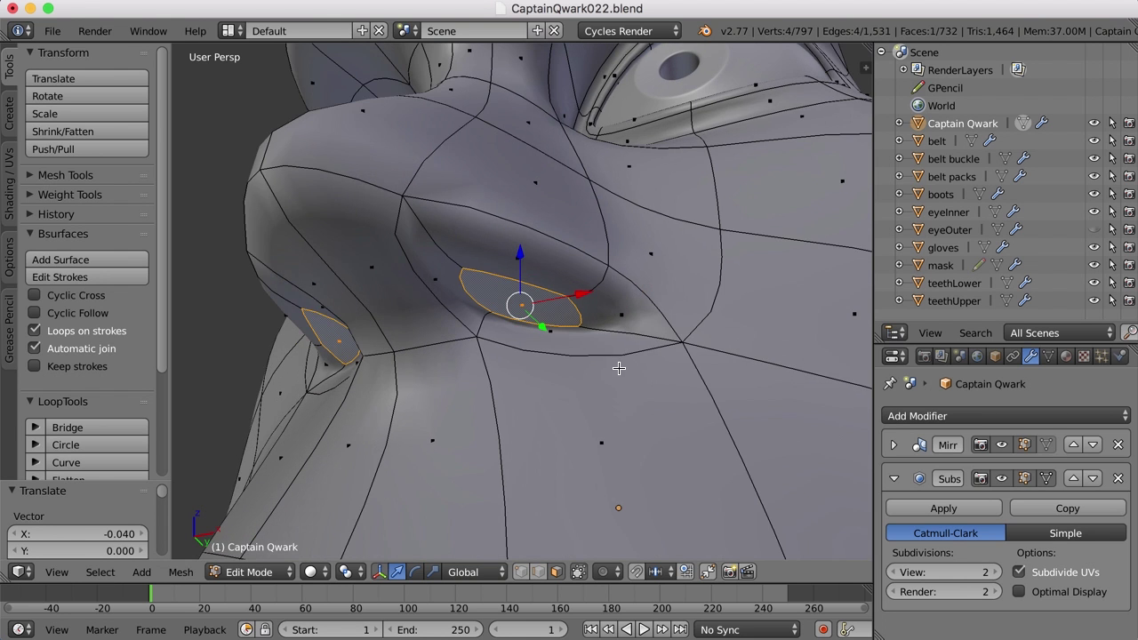
middle_click_drag(612, 368, 574, 322)
mouse_move(574, 322)
left_mouse_down()
mouse_move(549, 309)
mouse_move(565, 330)
left_mouse_up()
mouse_move(565, 331)
middle_mouse_down()
mouse_move(529, 320)
mouse_move(556, 318)
middle_mouse_up()
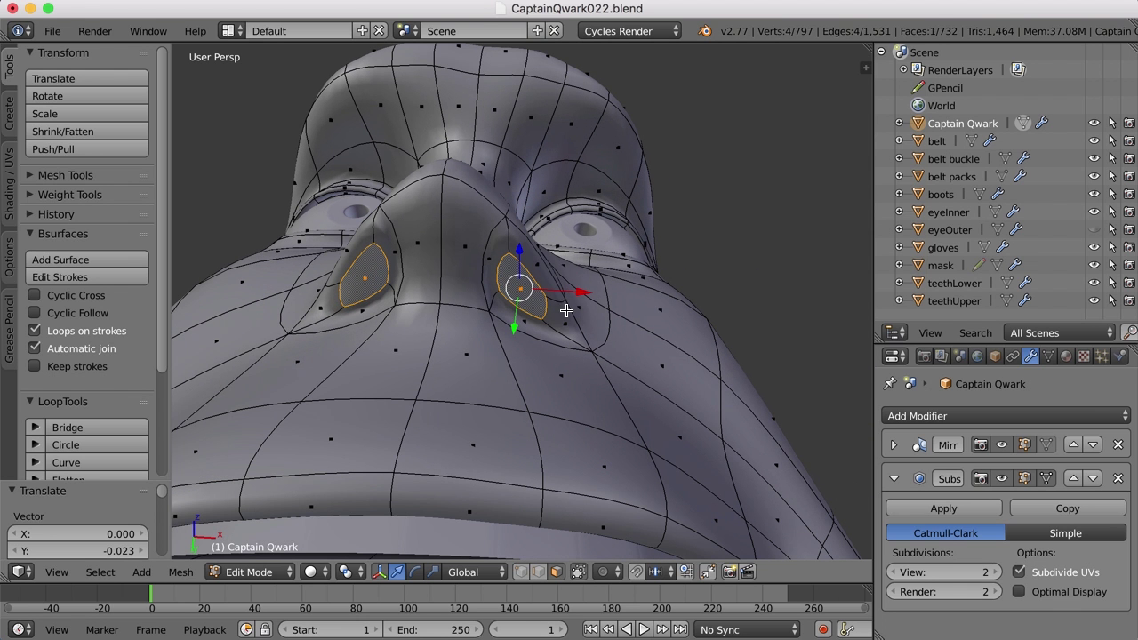
key("1")
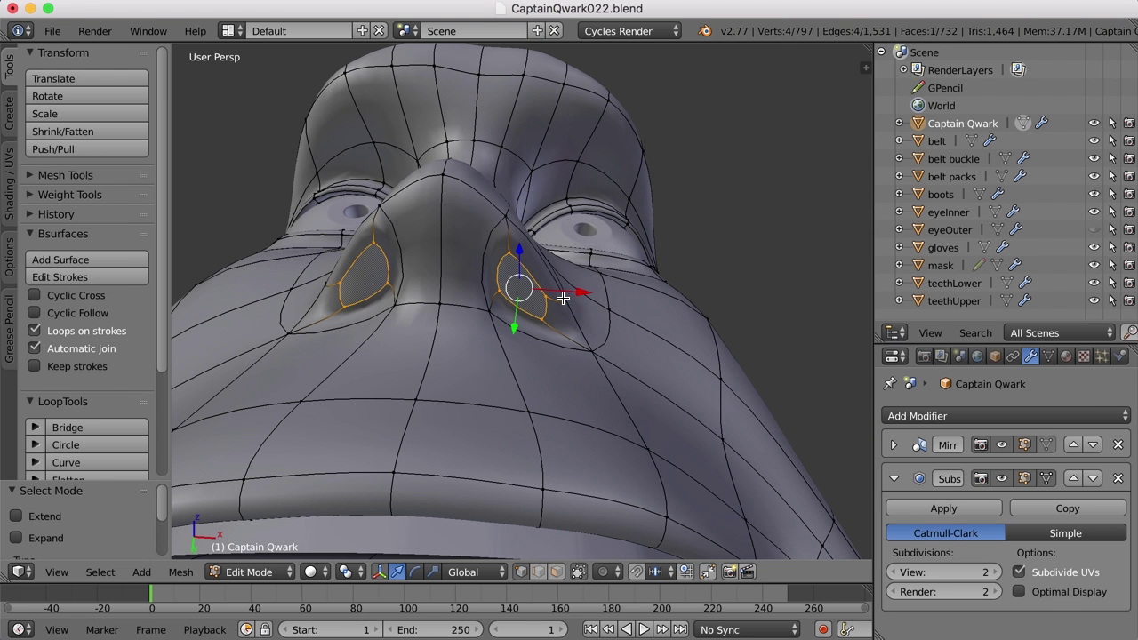
right_click(564, 297)
key("3")
Extrude the nostril face in side wireframe view and move the new face up inside the nose, offset 0.033 along Y.
middle_click_drag(618, 295, 698, 403)
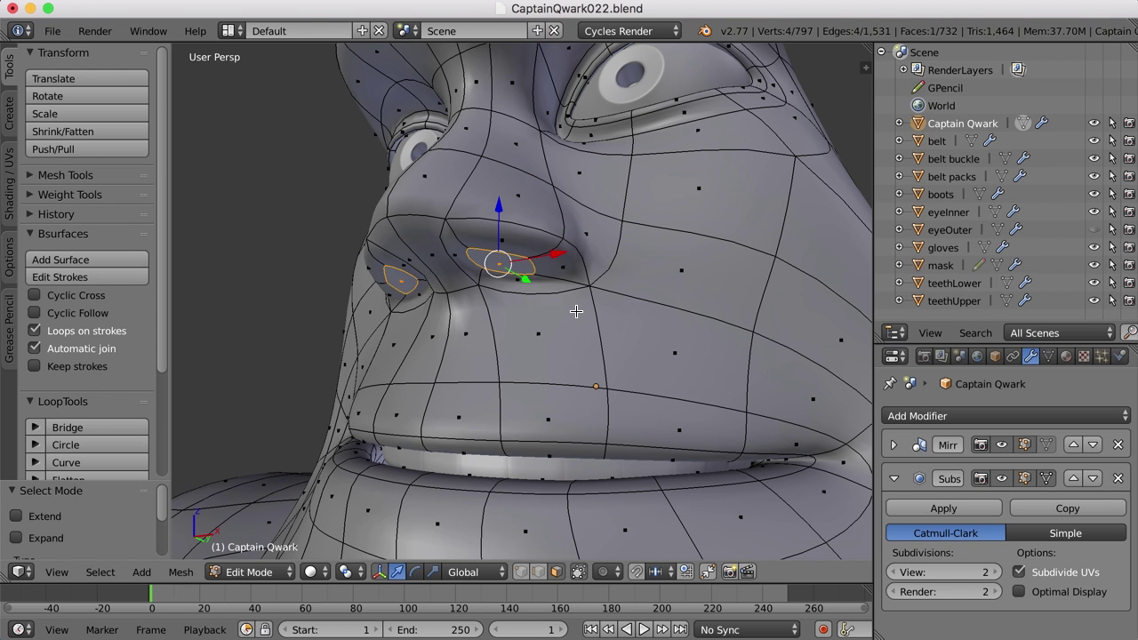
key("KP_3")
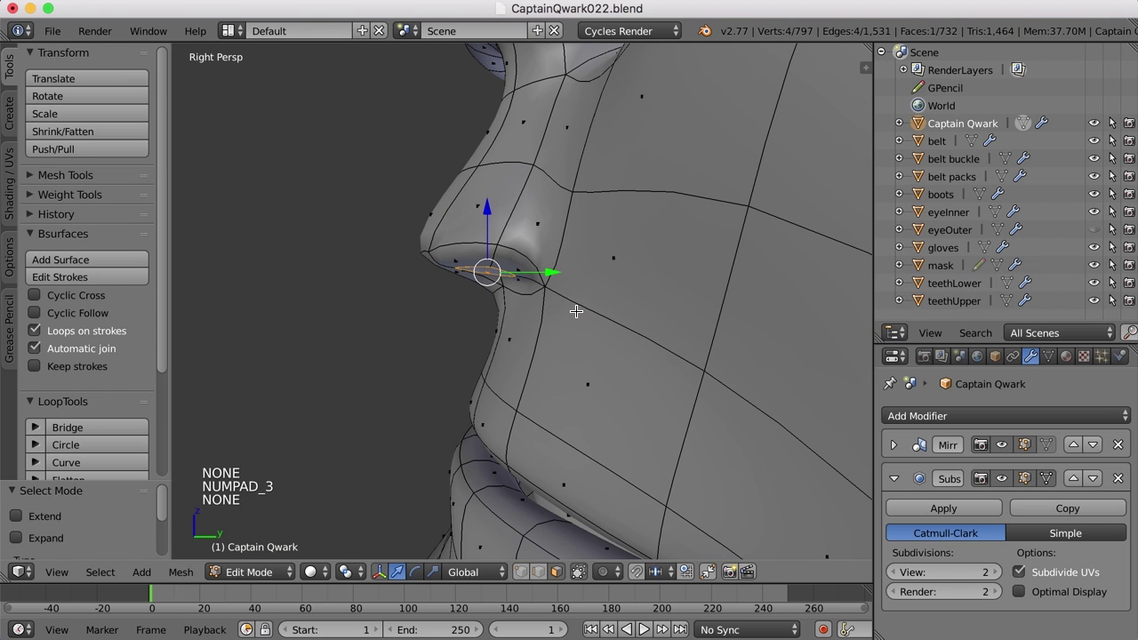
key("KP_5")
key("z")
middle_click_drag(558, 284, 593, 331, "shift")
scroll(564, 285, "up", 2)
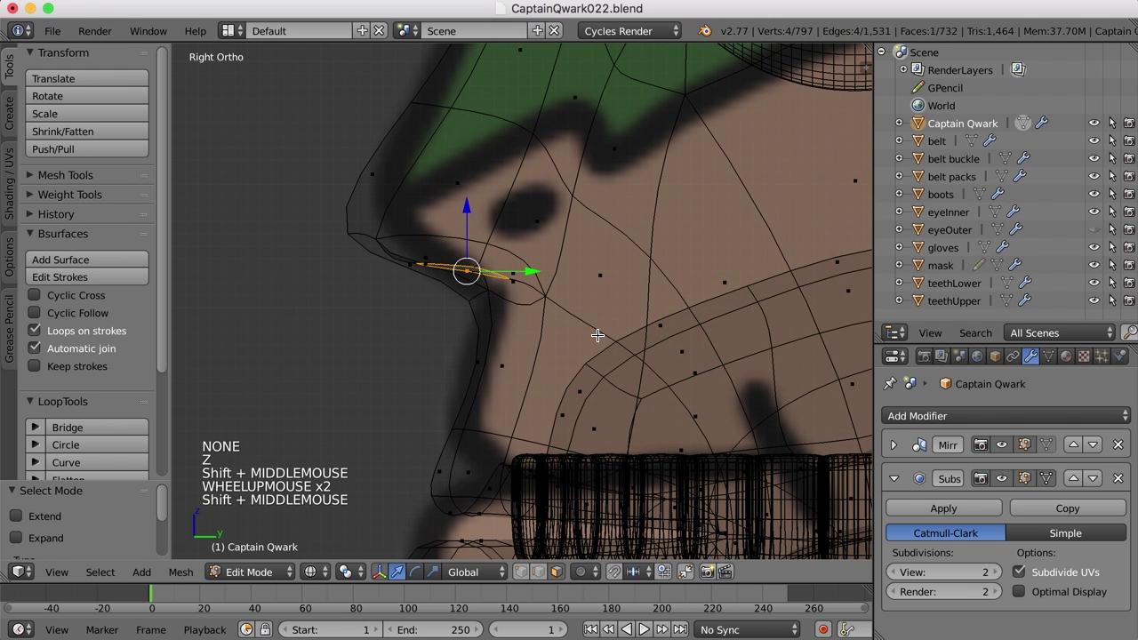
key("e")
left_click(597, 335)
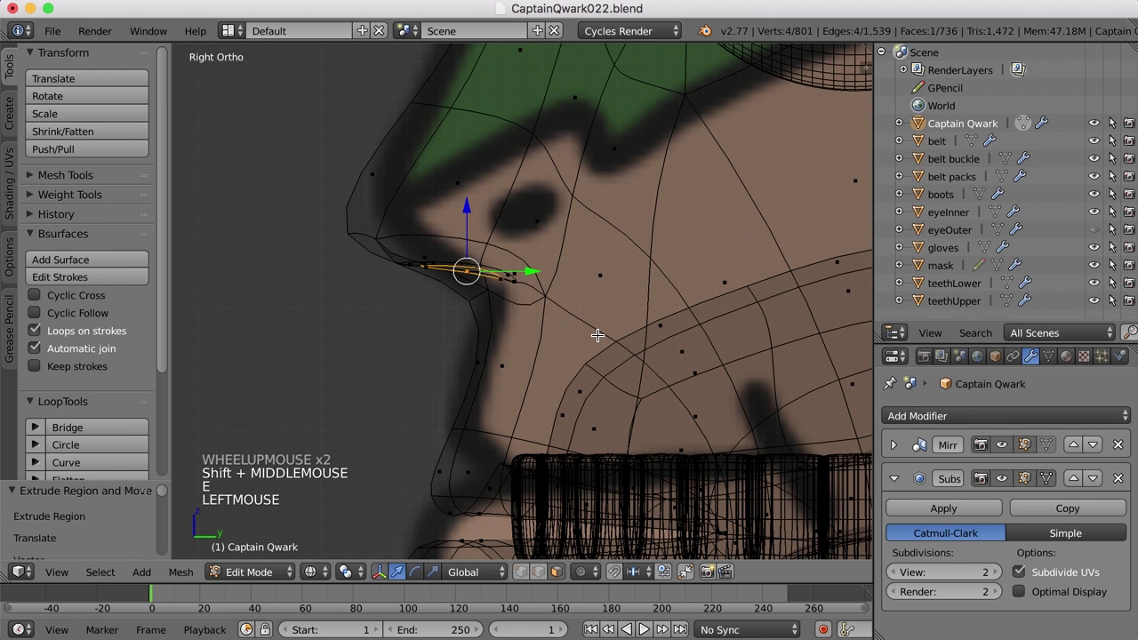
key("g")
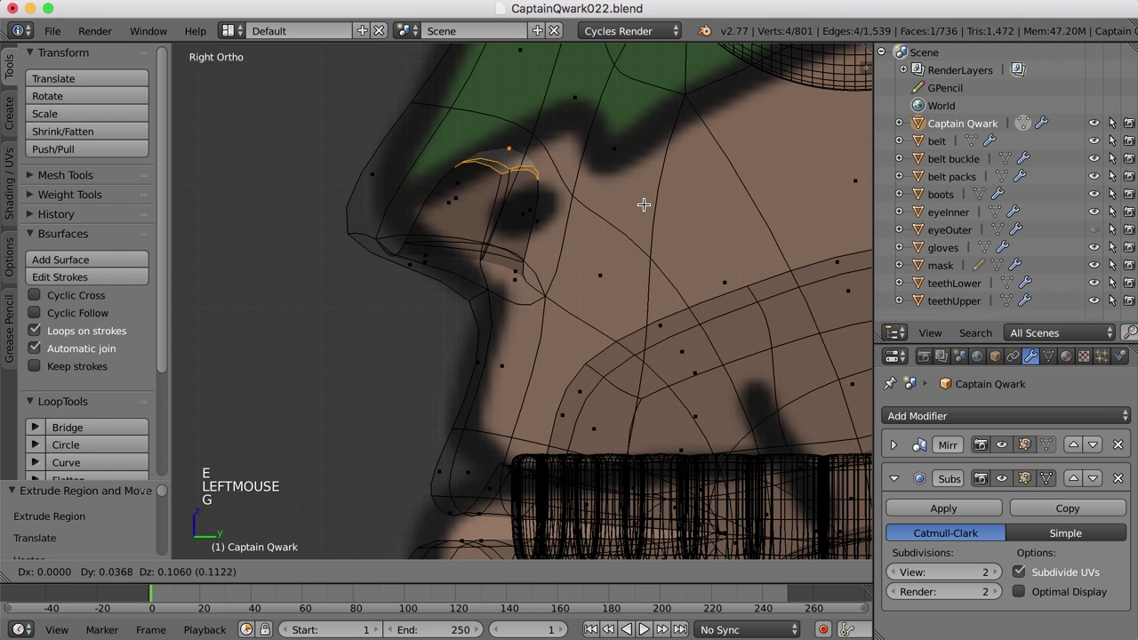
left_click(605, 295)
Extrude the nostril's inner face again along its normal, deeper into the nose.
mouse_move(605, 295)
middle_mouse_down()
mouse_move(603, 305)
mouse_move(627, 310)
mouse_move(612, 308)
middle_mouse_up()
key("KP_3")
key("e")
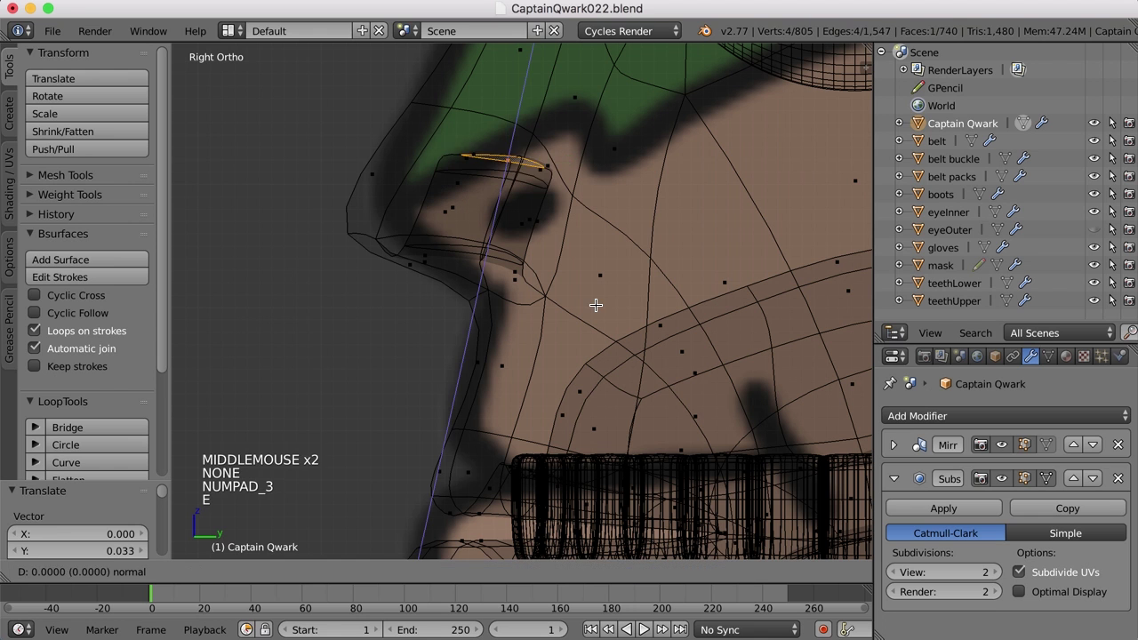
left_click(621, 252)
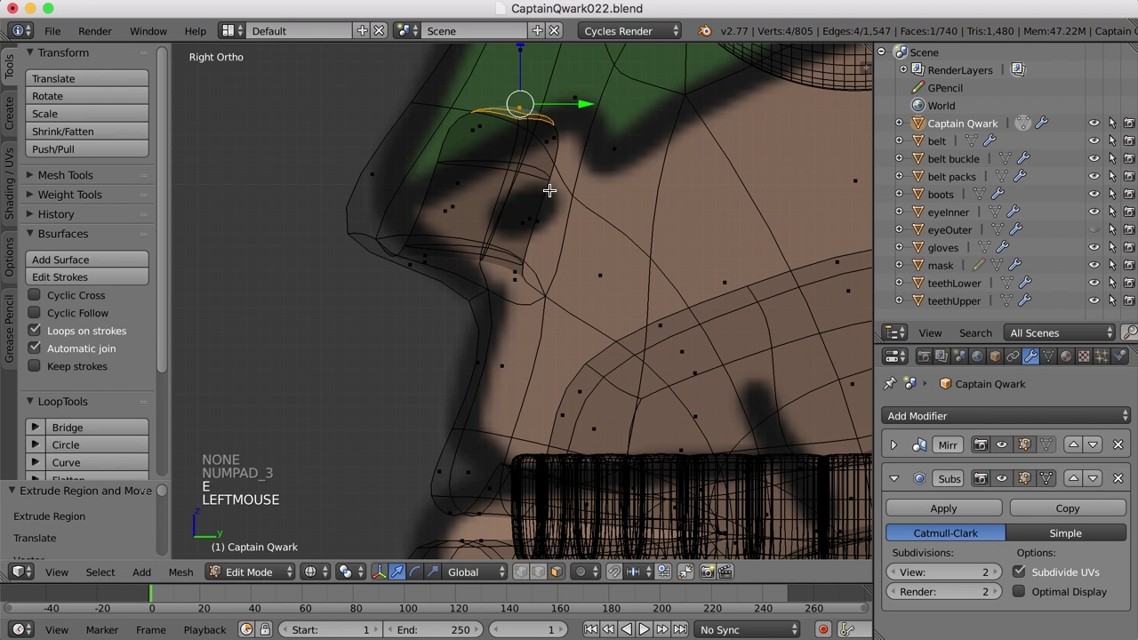
Scale the edge loop partway up the nostril cavity by 0.765.
key("ctrl+Tab")
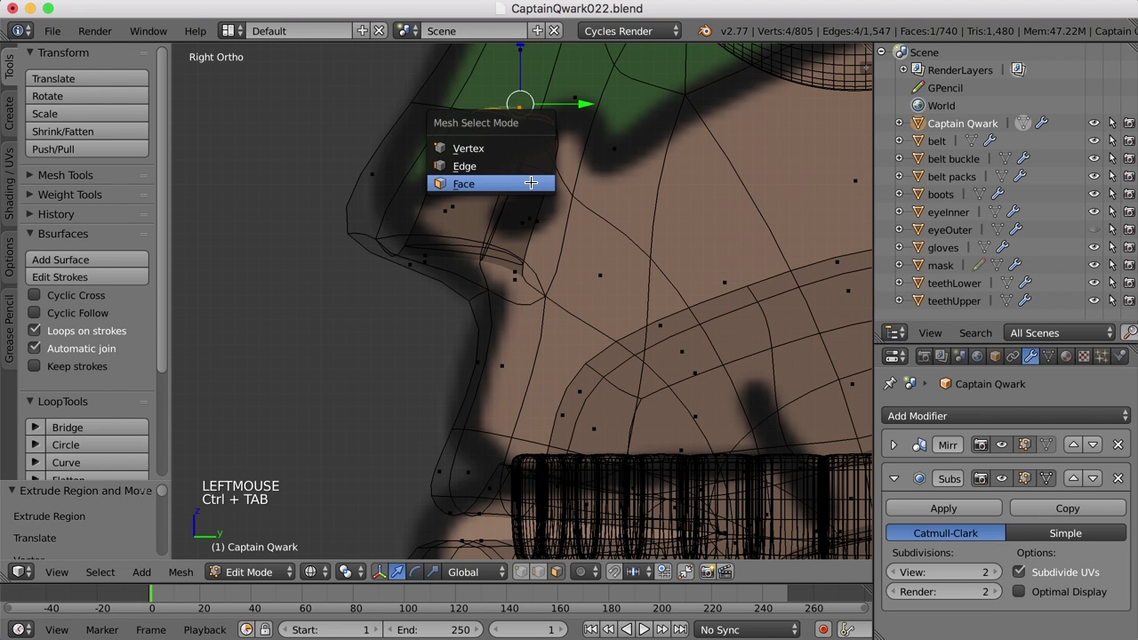
left_click(533, 182)
right_click(529, 179, "alt")
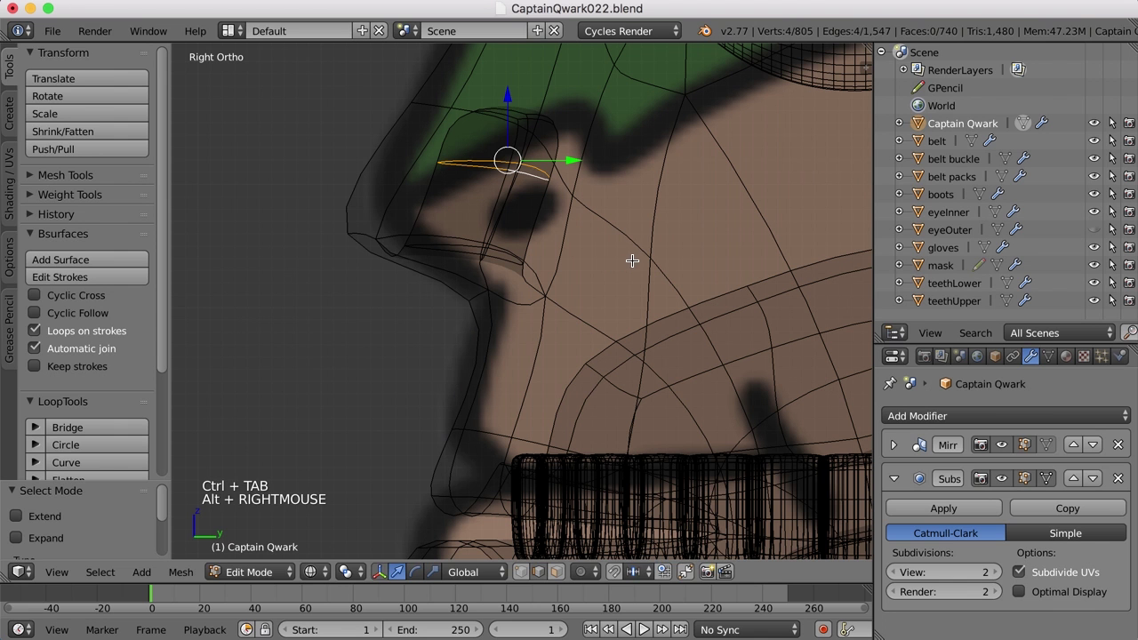
key("s")
left_click(574, 208)
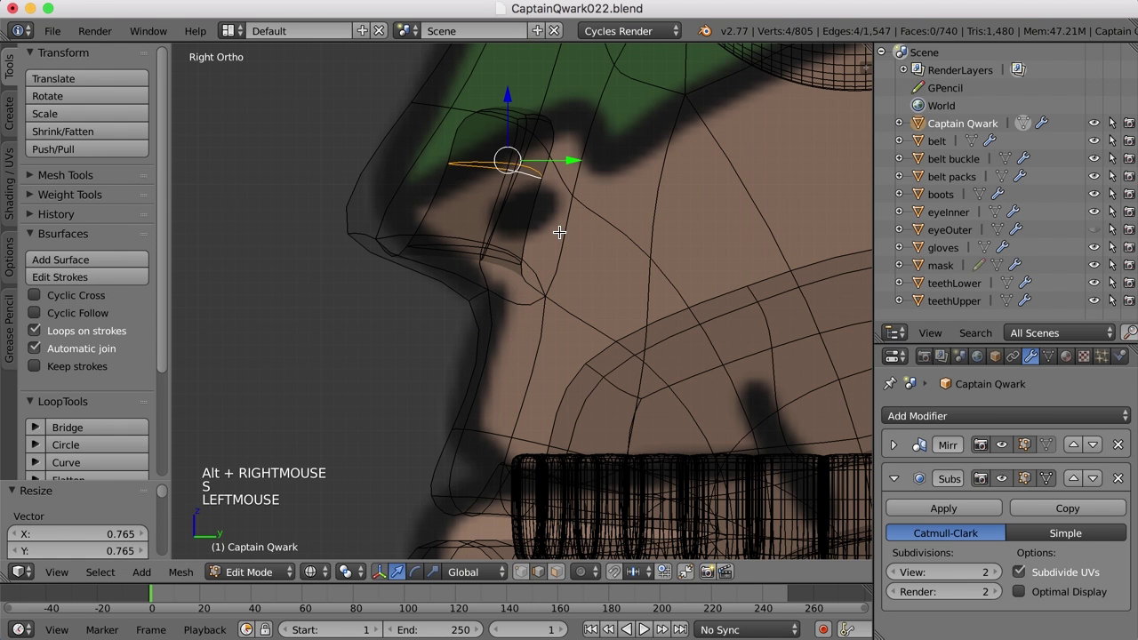
Return to solid shading and move the edge between the nostril and the nose's centerline by -0.007 along X.
key("a")
key("z")
mouse_move(483, 317)
middle_mouse_down()
mouse_move(531, 287)
mouse_move(574, 315)
mouse_move(541, 310)
mouse_move(589, 314)
mouse_move(597, 286)
mouse_move(587, 294)
middle_mouse_up()
scroll(551, 264, "down", 2)
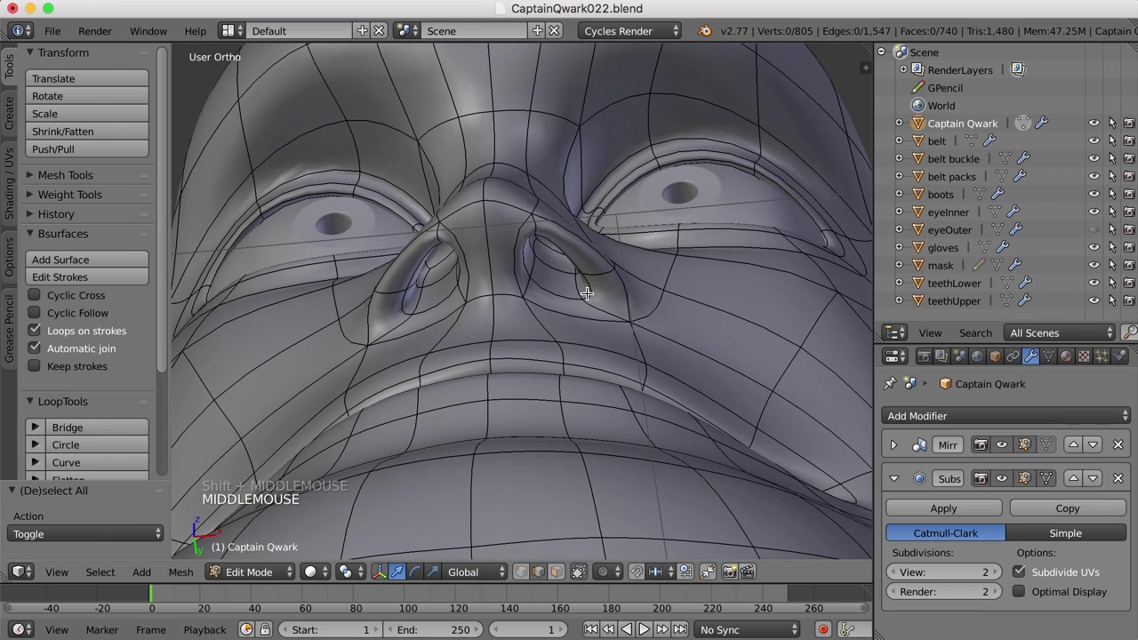
key("ctrl+Tab")
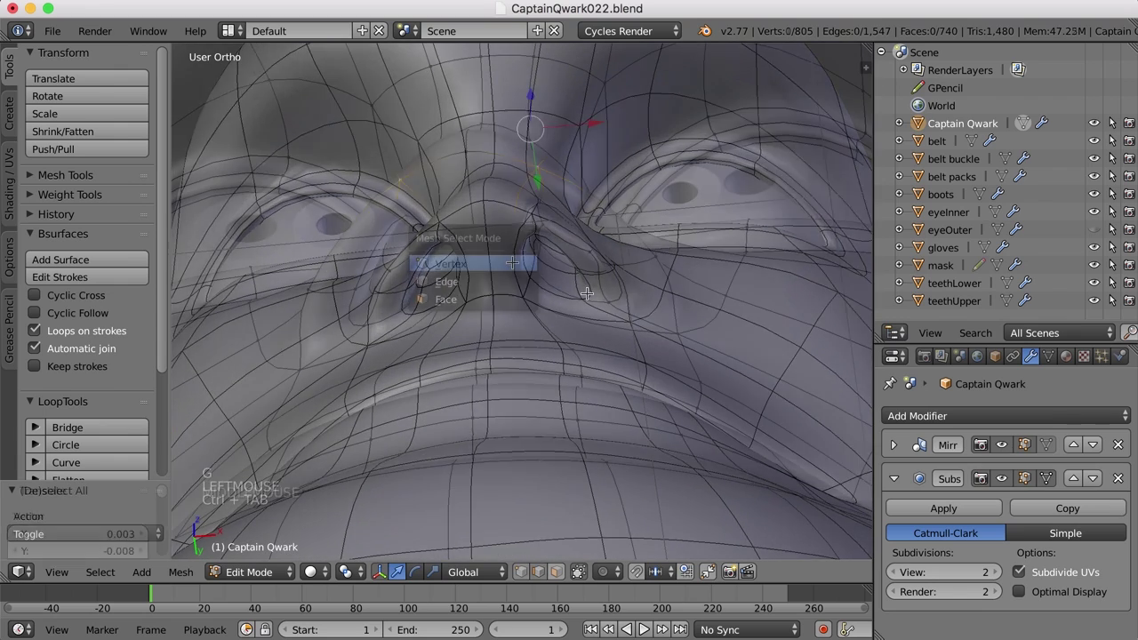
left_click(485, 257)
right_click(519, 248)
mouse_move(574, 214)
left_mouse_down()
mouse_move(559, 210)
mouse_move(566, 221)
left_mouse_up()
Expand the Mirror modifier's settings and readjust the edge beside the nostril along X toward the centerline.
left_click(896, 446)
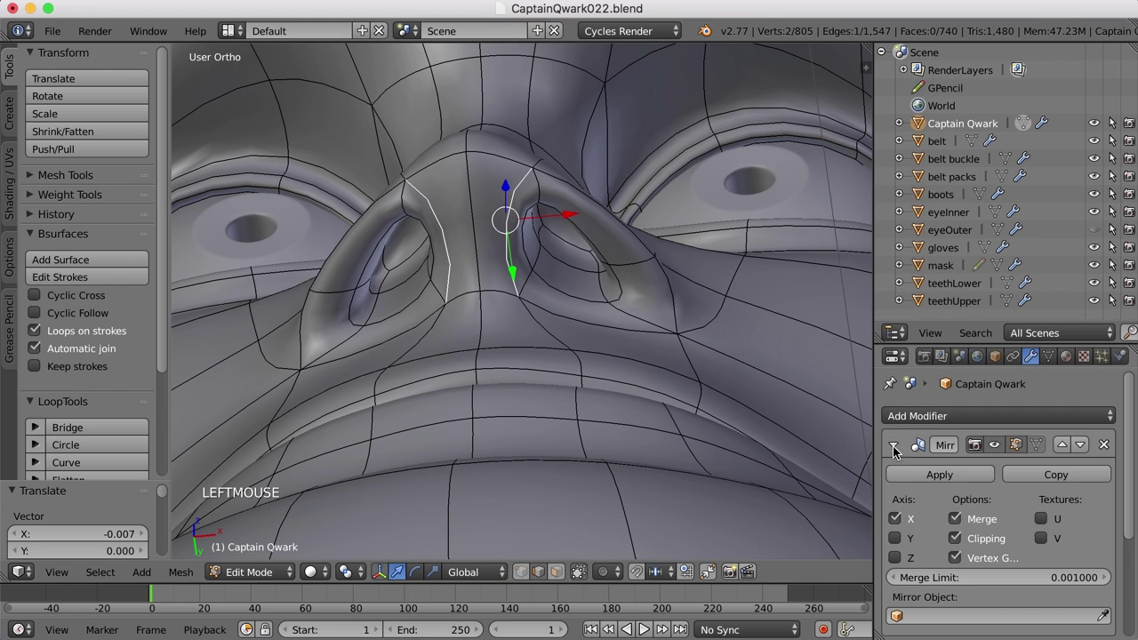
left_click(957, 537)
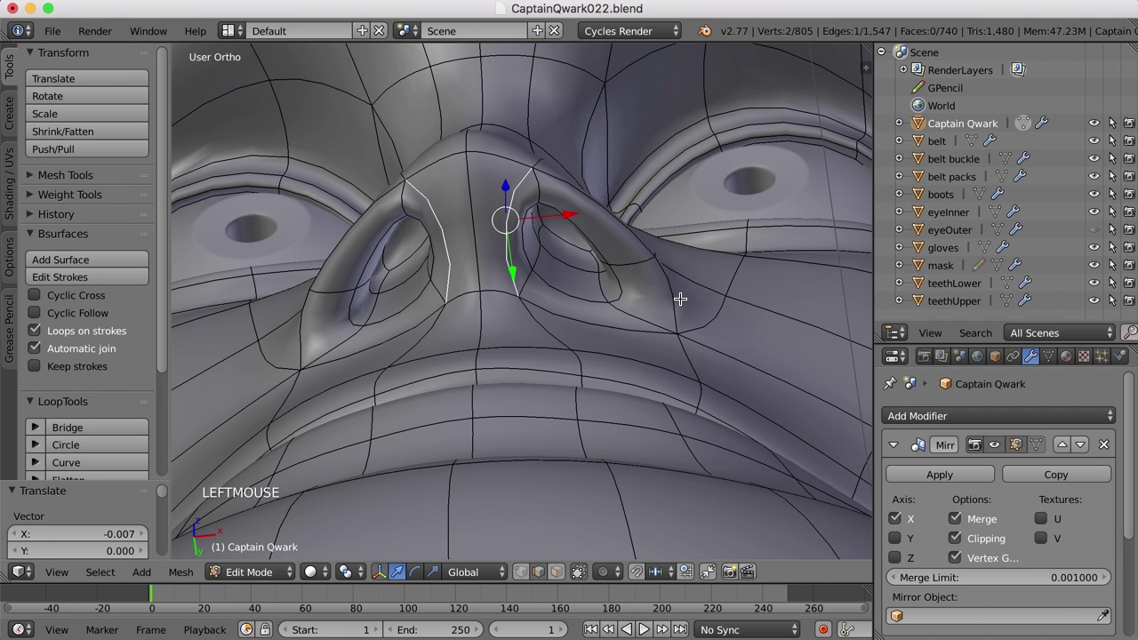
left_click_drag(571, 214, 578, 215)
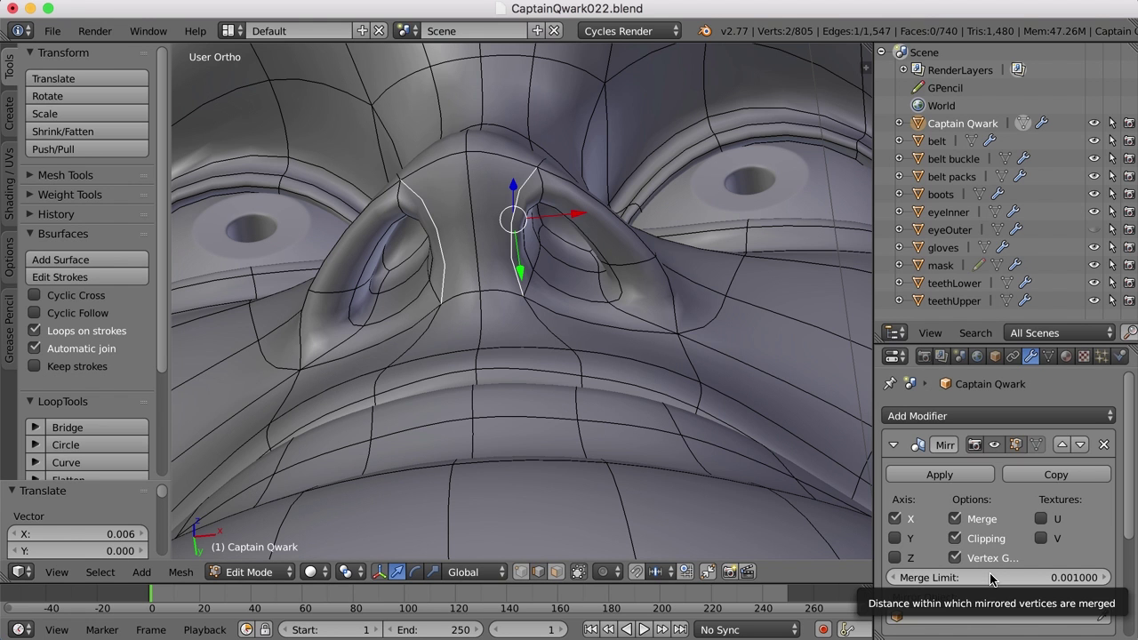
left_click_drag(573, 216, 564, 221)
Reposition the vertex at the front of the nostril rim and move the rim's rear vertex by -0.015 along X and -0.008 along Y.
key("ctrl+Tab")
right_click(554, 208)
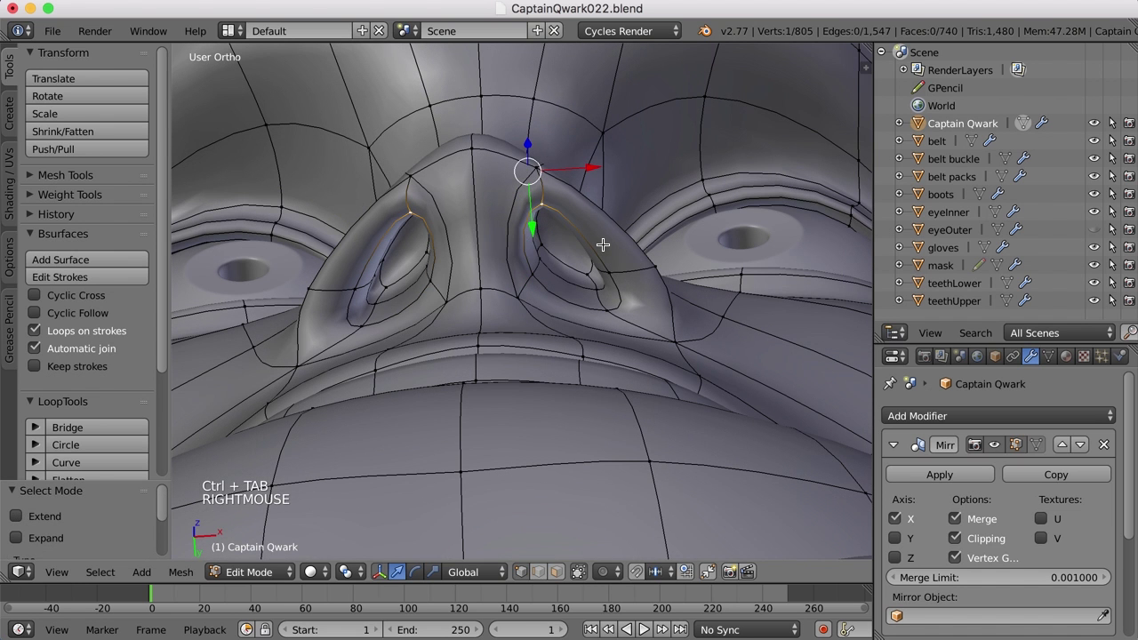
key("g")
key("g")
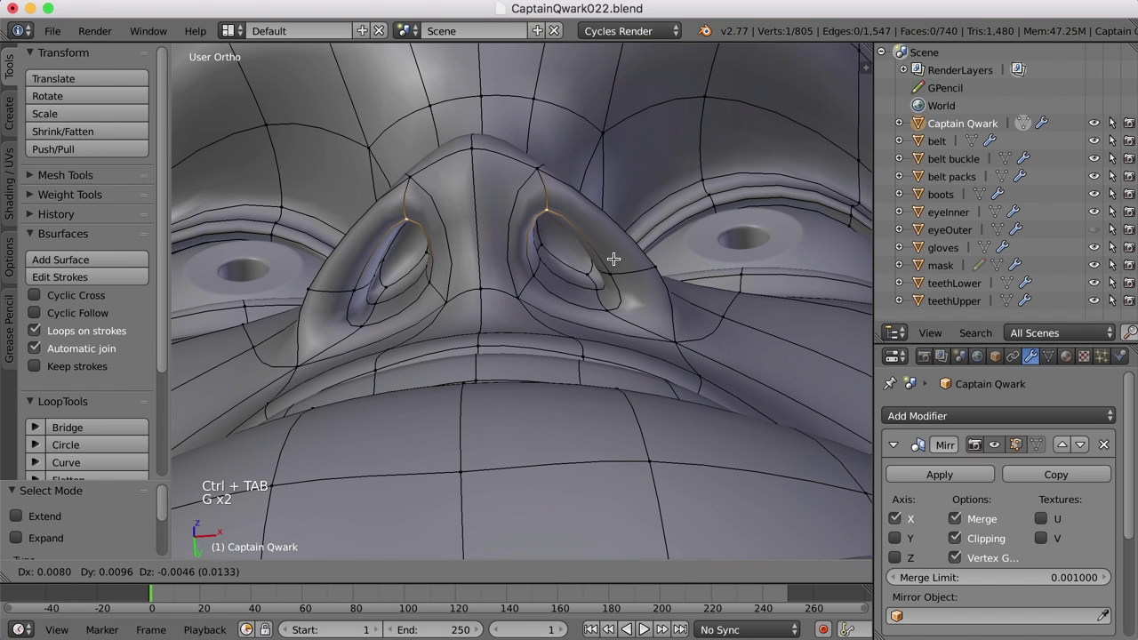
left_click(627, 265)
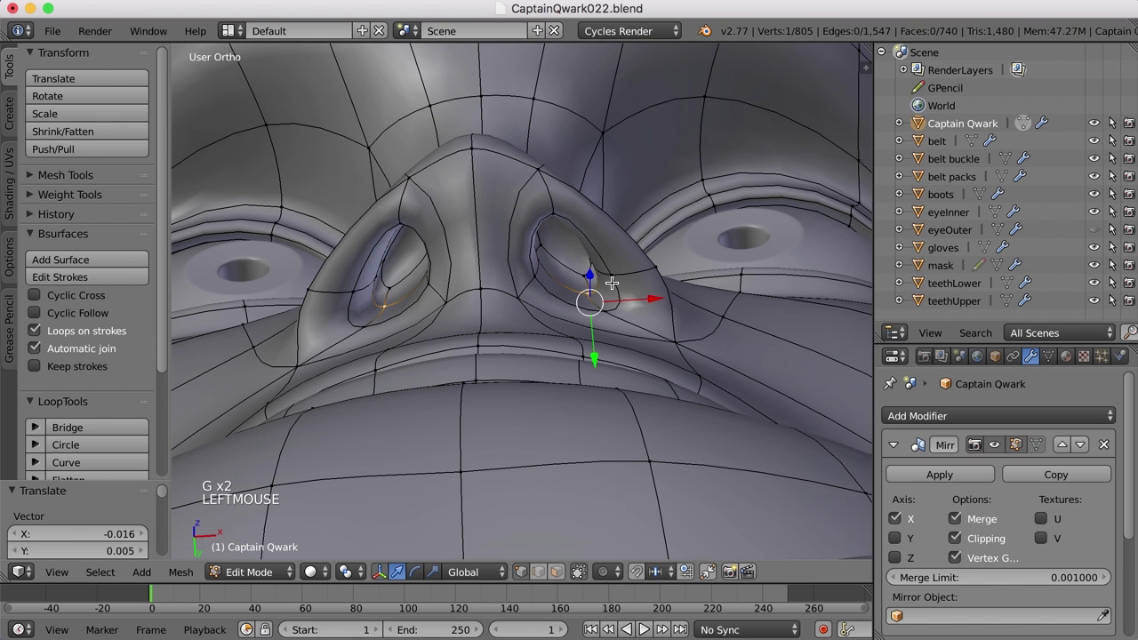
right_click(607, 312)
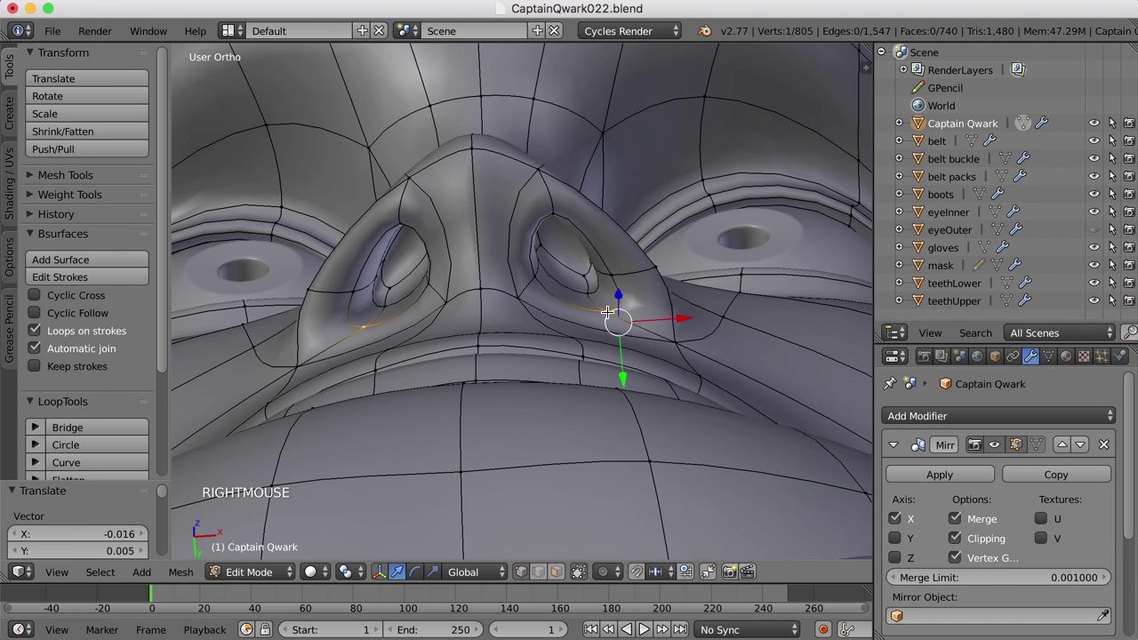
key("g")
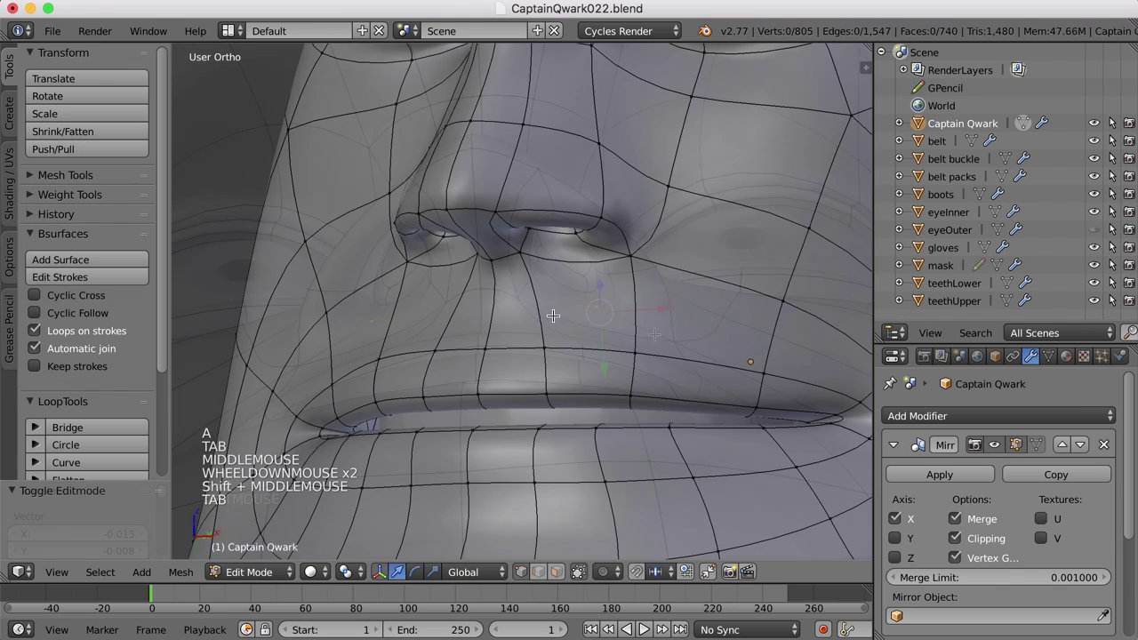
Lower the vertex at the septum's base along Z, nudge it along Y, and lower the neighboring vertex at the nostril's rear edge along Z.
middle_click_drag(553, 316, 448, 315)
right_click(494, 261)
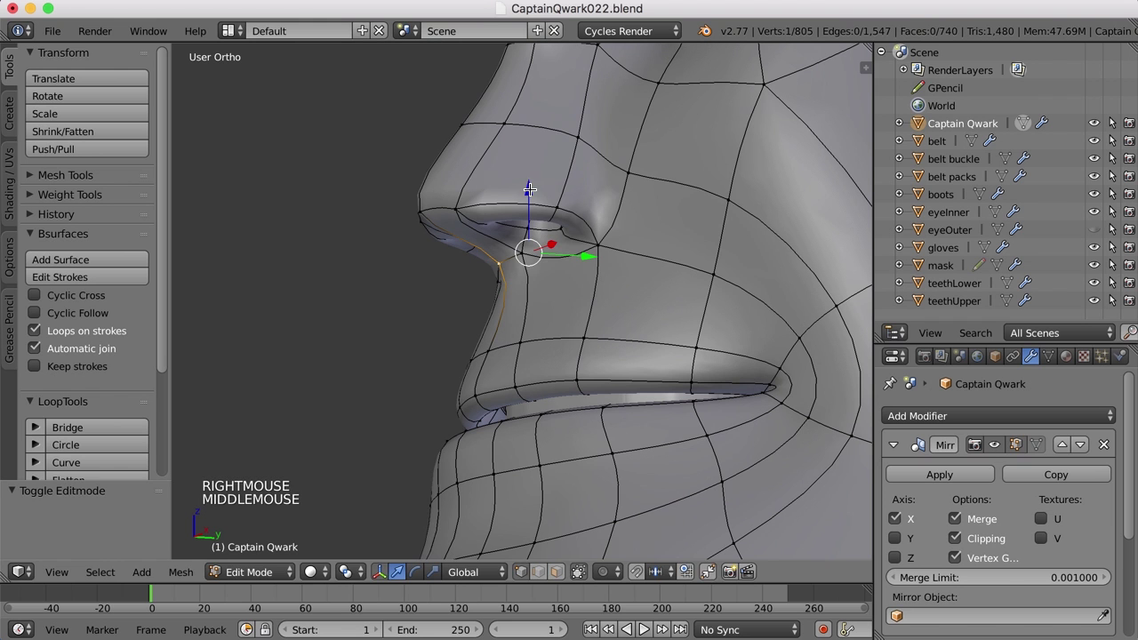
left_click_drag(530, 189, 530, 195)
left_click_drag(595, 259, 597, 254)
middle_click_drag(597, 254, 497, 207)
right_click(534, 255)
left_click(503, 179)
left_click_drag(502, 180, 505, 206)
Shift the central vertex above the upper lip and raise the lip vertex beside it along Z.
right_click(487, 345)
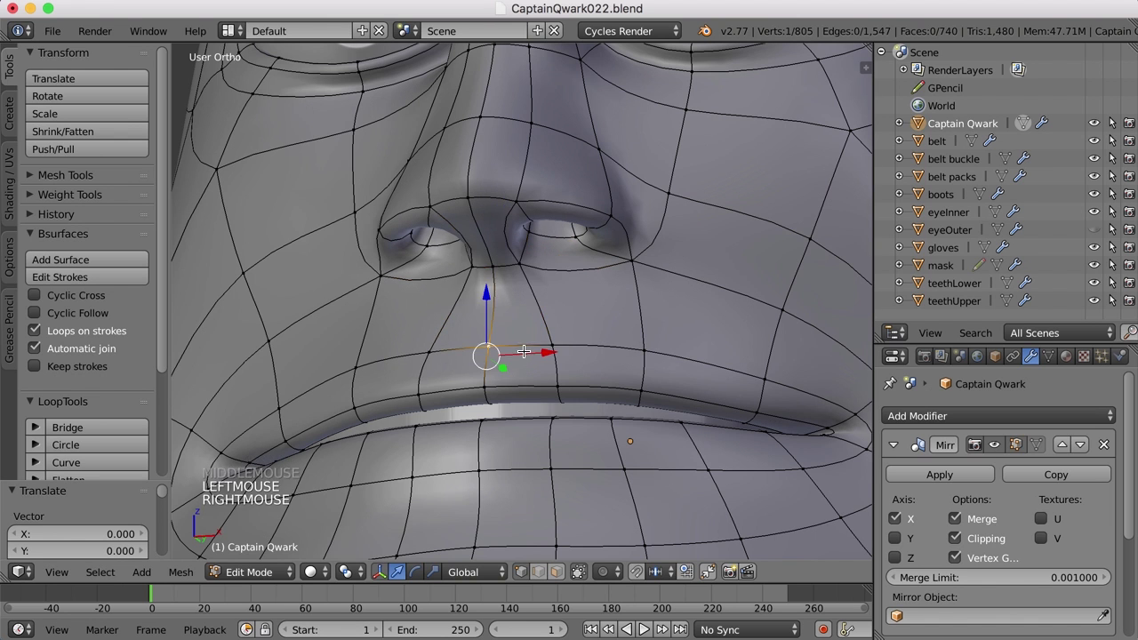
middle_click_drag(488, 345, 458, 362)
left_click_drag(552, 361, 571, 359)
mouse_move(571, 359)
middle_mouse_down()
mouse_move(599, 360)
mouse_move(617, 332)
mouse_move(562, 354)
middle_mouse_up()
right_click(562, 354)
left_click_drag(558, 311, 555, 281)
Shift a vertex above the upper lip by -0.010 along X and adjust the nostril wing's outer vertex along X.
middle_click_drag(555, 281, 510, 356)
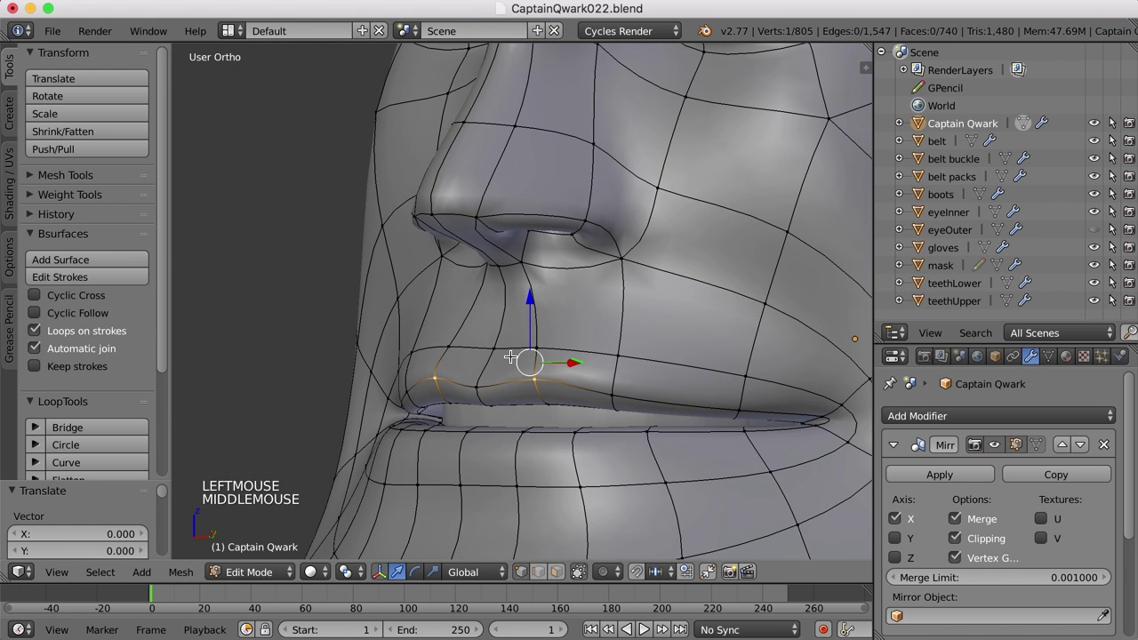
right_click(608, 343)
middle_click_drag(592, 370, 571, 364)
left_click_drag(571, 364, 517, 287)
middle_click_drag(518, 286, 700, 292)
right_click(655, 294)
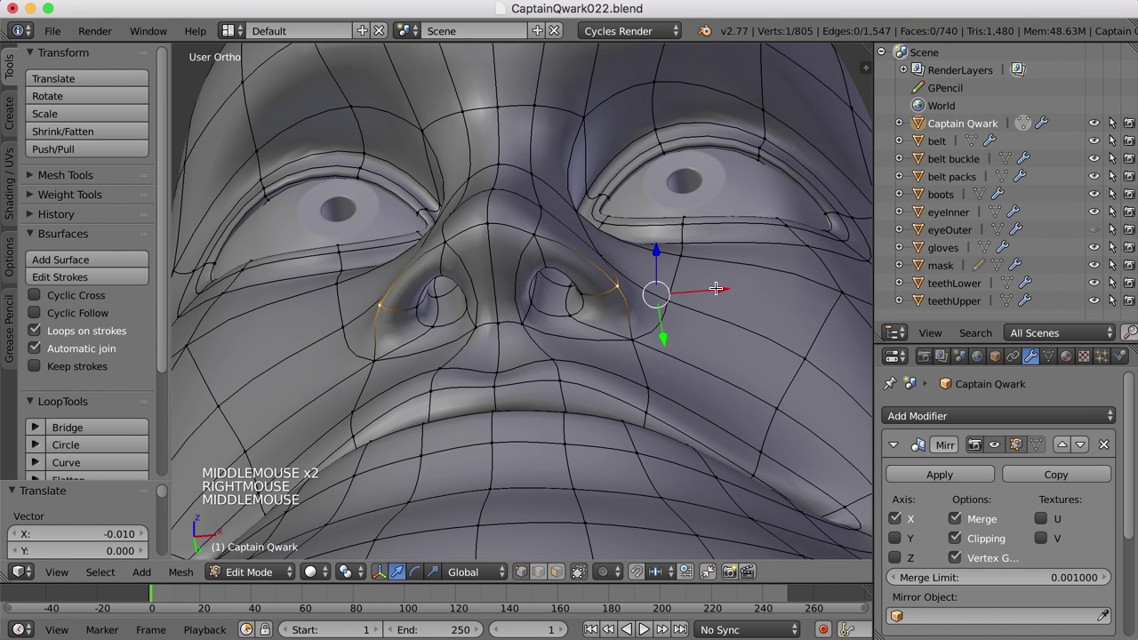
left_click_drag(719, 289, 718, 287)
Deselect the face vertices and show the layer containing the mask together with the face.
key("a")
scroll(611, 360, "down", 3)
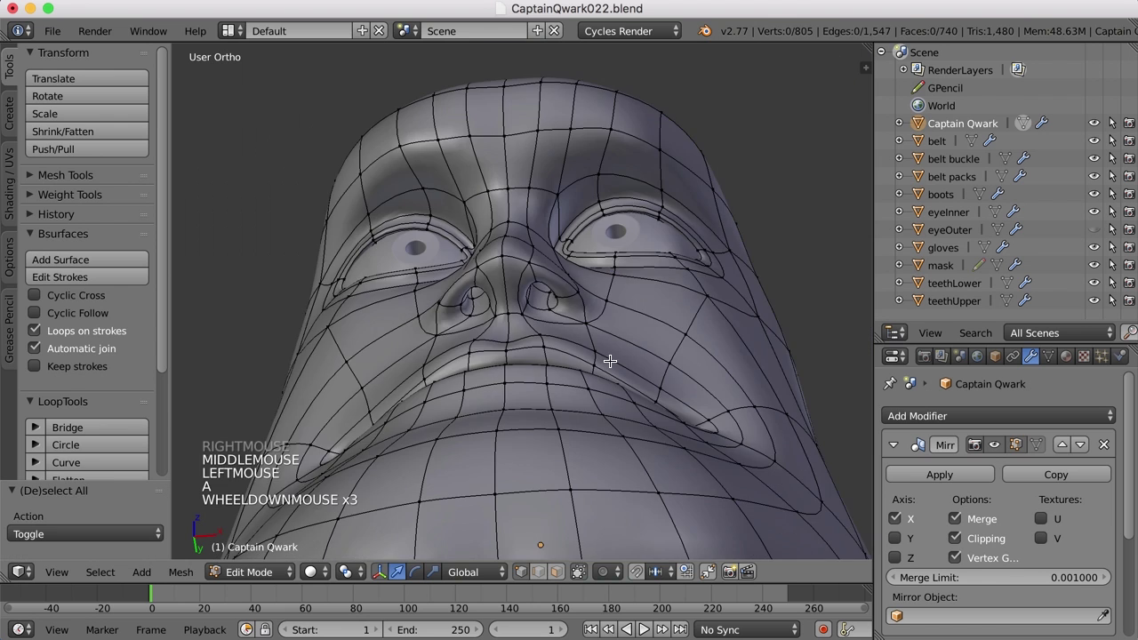
middle_click_drag(611, 360, 624, 370)
key("Tab")
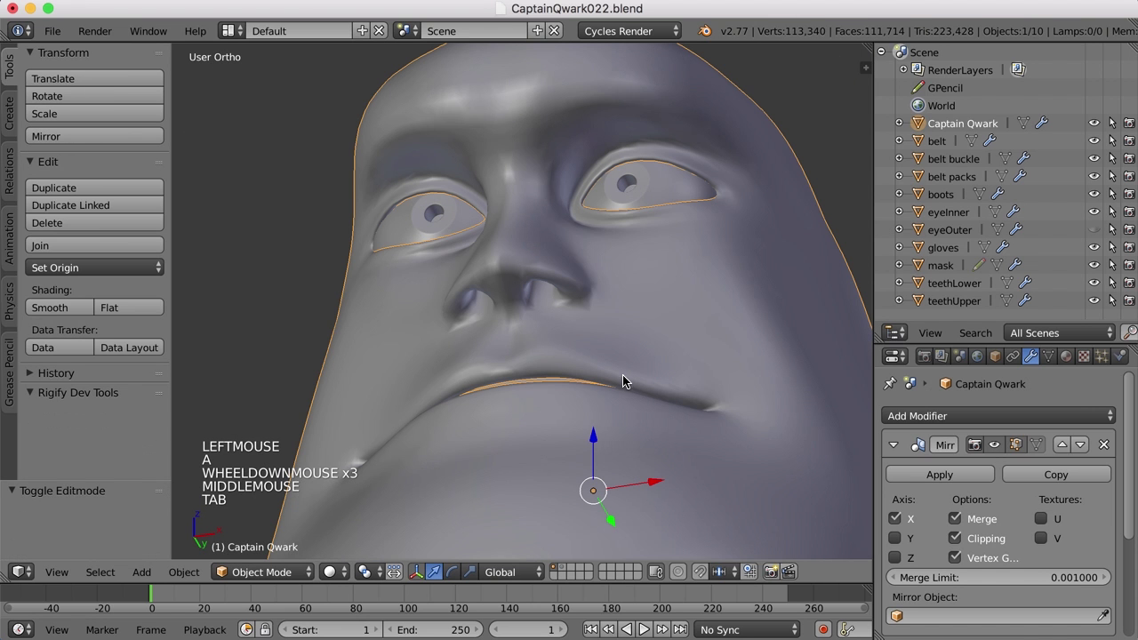
left_click(562, 571, "shift")
middle_click_drag(594, 418, 648, 394)
scroll(595, 406, "up", 3)
key("Tab")
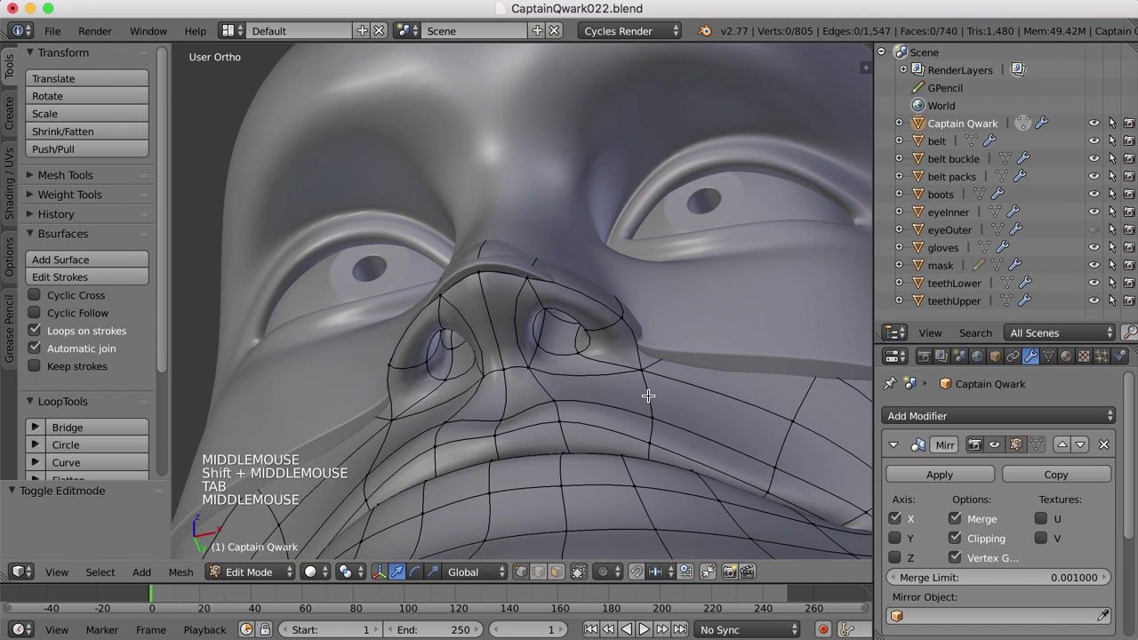
Open the mask object in Edit Mode and allow selection of its hidden vertices.
key("Tab")
right_click(743, 342)
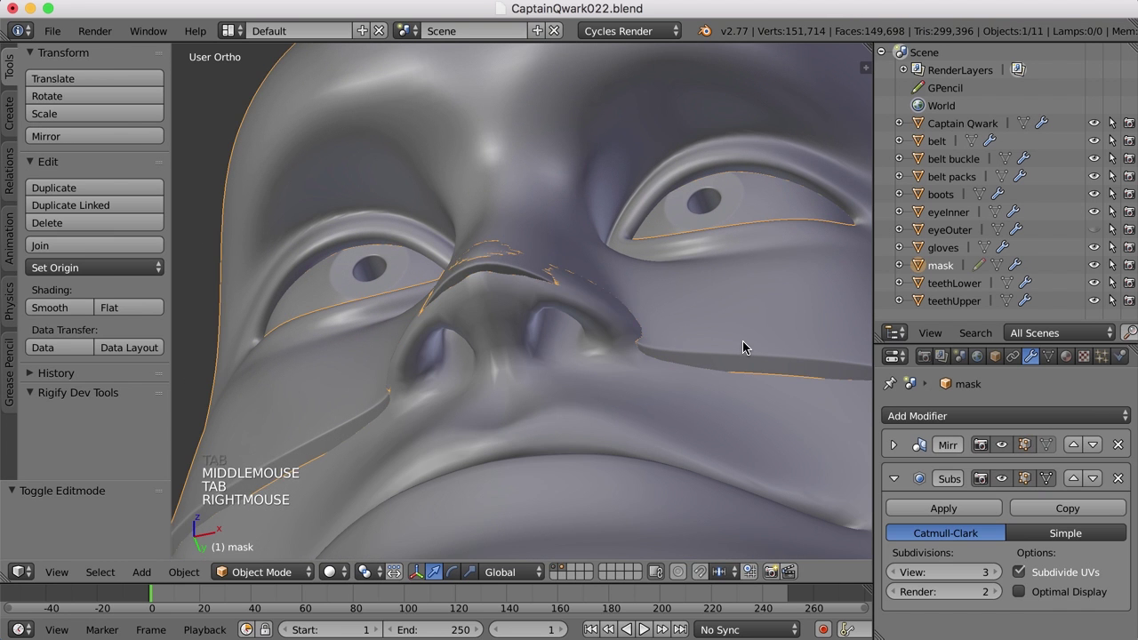
key("Tab")
middle_click_drag(743, 341, 701, 363)
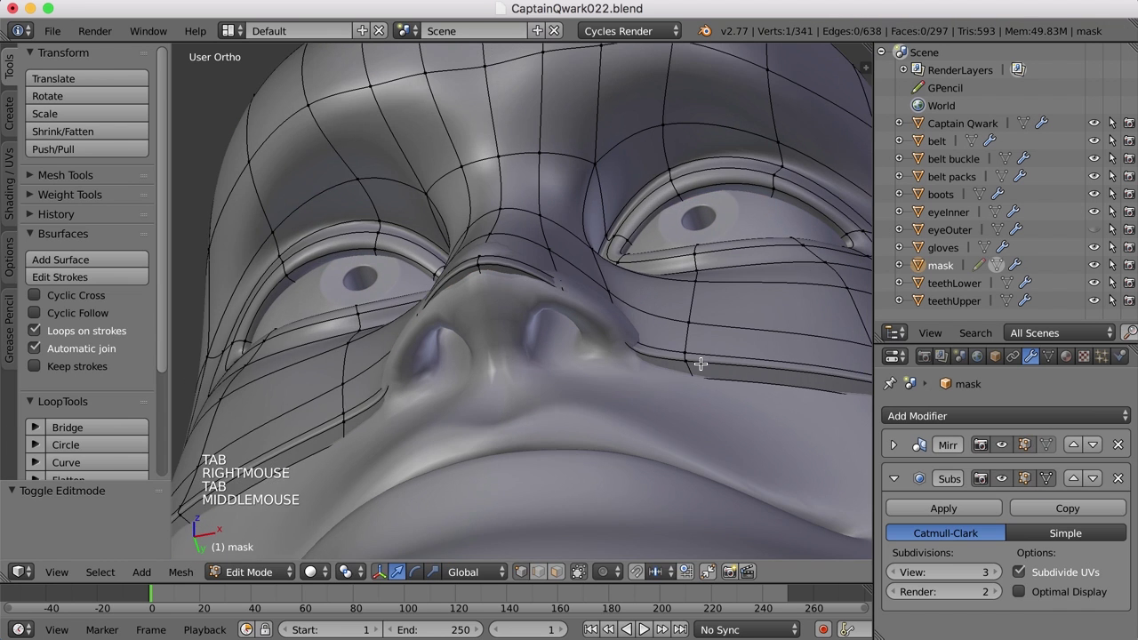
left_click(578, 572)
middle_click_drag(628, 348, 577, 303)
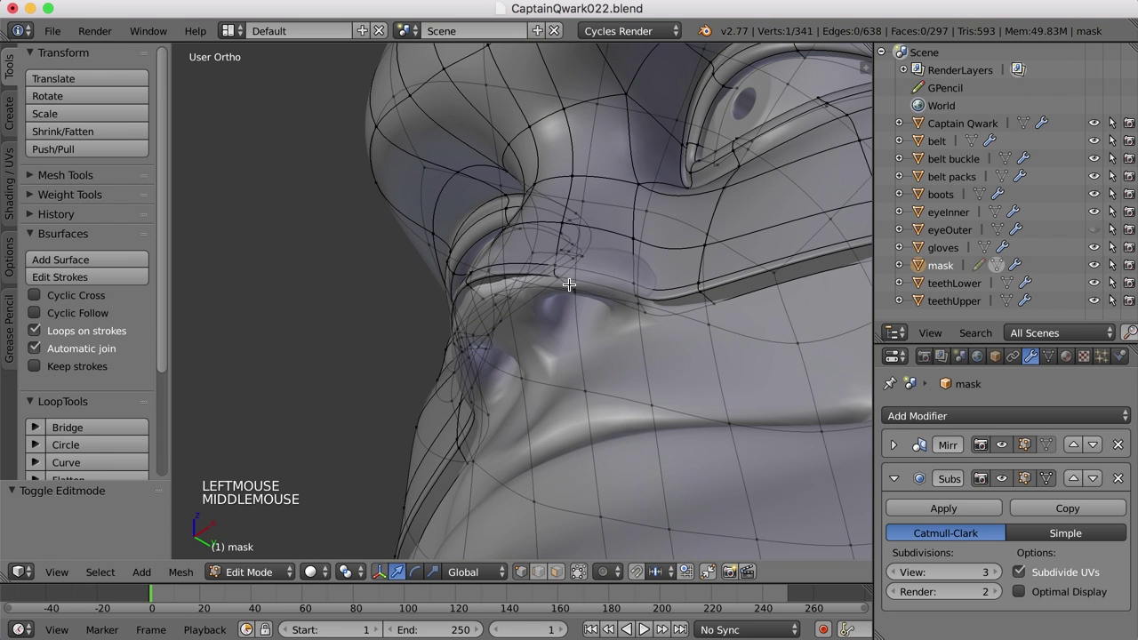
right_click(573, 289, "shift")
right_click(539, 277, "shift")
right_click(537, 265, "shift")
middle_click_drag(617, 315, 649, 318)
key("a")
Move three vertices along the mask's lower edge beside the nose by 0.017 along X.
right_click(633, 291)
right_click(628, 291, "shift")
right_click(627, 291, "shift")
left_click_drag(631, 288, 647, 283)
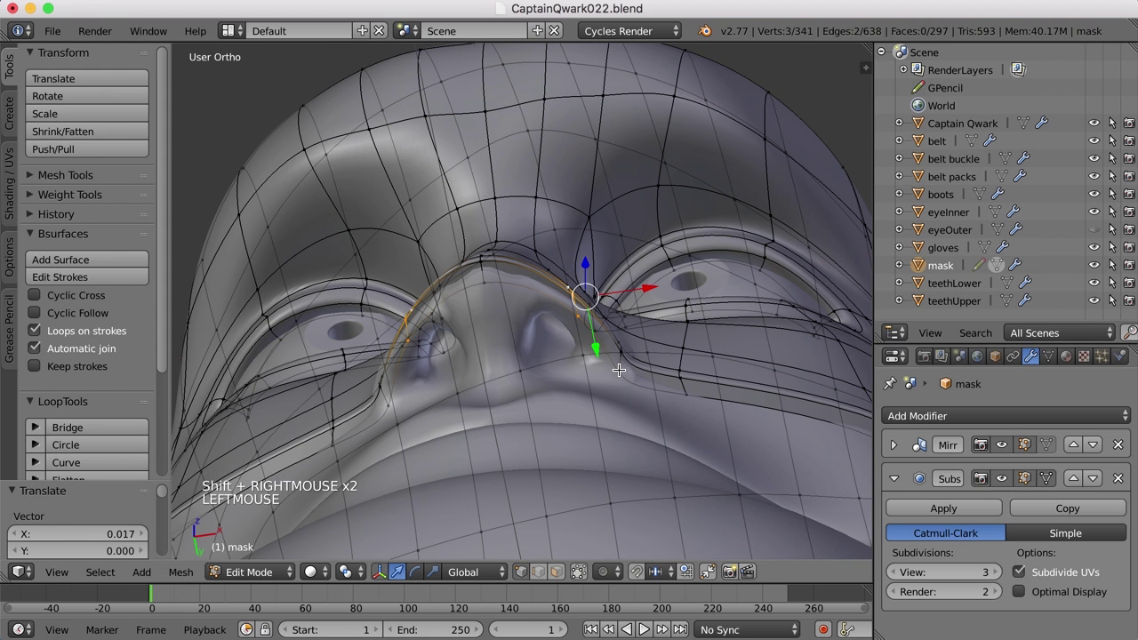
Select three vertices where the mask's lower edge meets the nostril wing, adjust them, and leave Edit Mode.
right_click(623, 350)
right_click(623, 352, "shift")
right_click(617, 374, "shift")
middle_click_drag(622, 376, 626, 394)
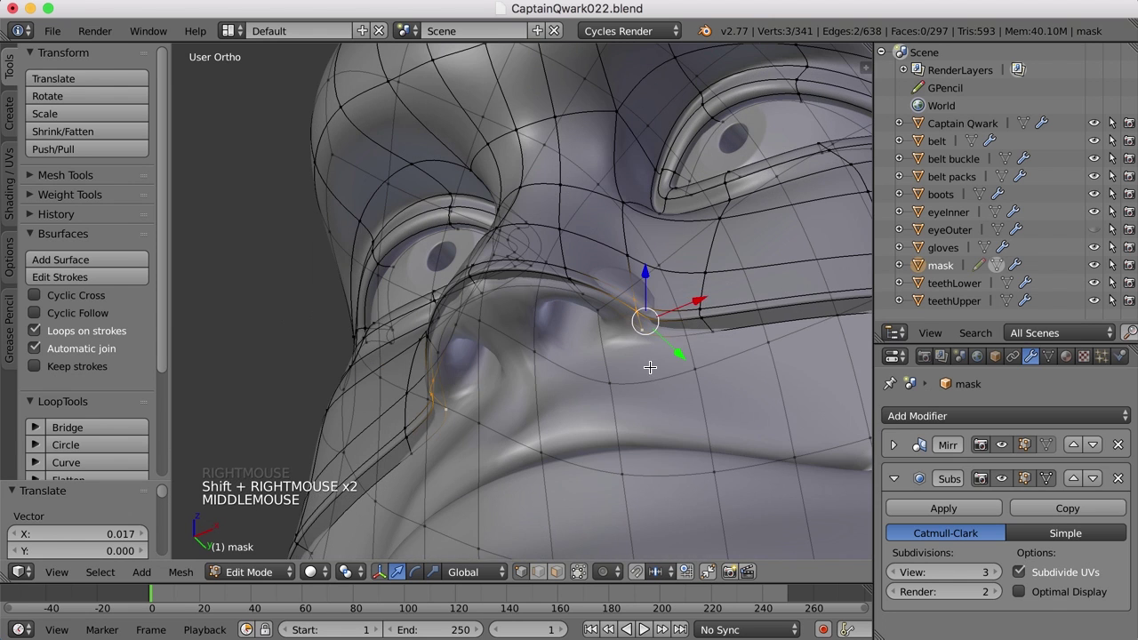
left_click(626, 395)
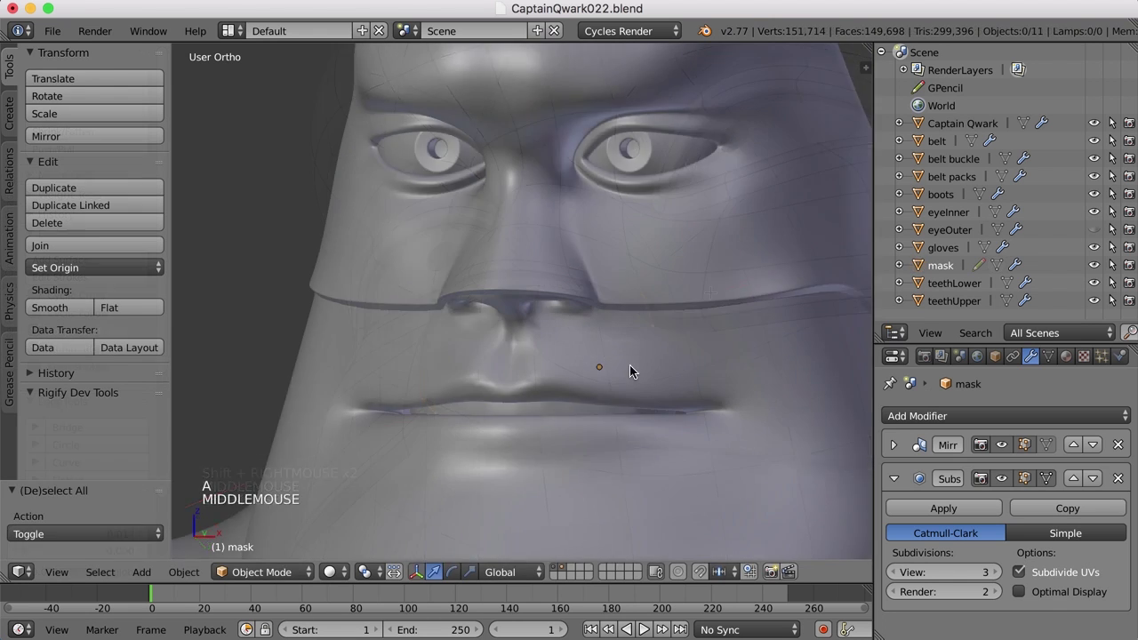
Frame the whole face and select the Captain Qwark object.
scroll(629, 371, "down", 3)
middle_click_drag(629, 372, 822, 489, "shift")
right_click(636, 357)
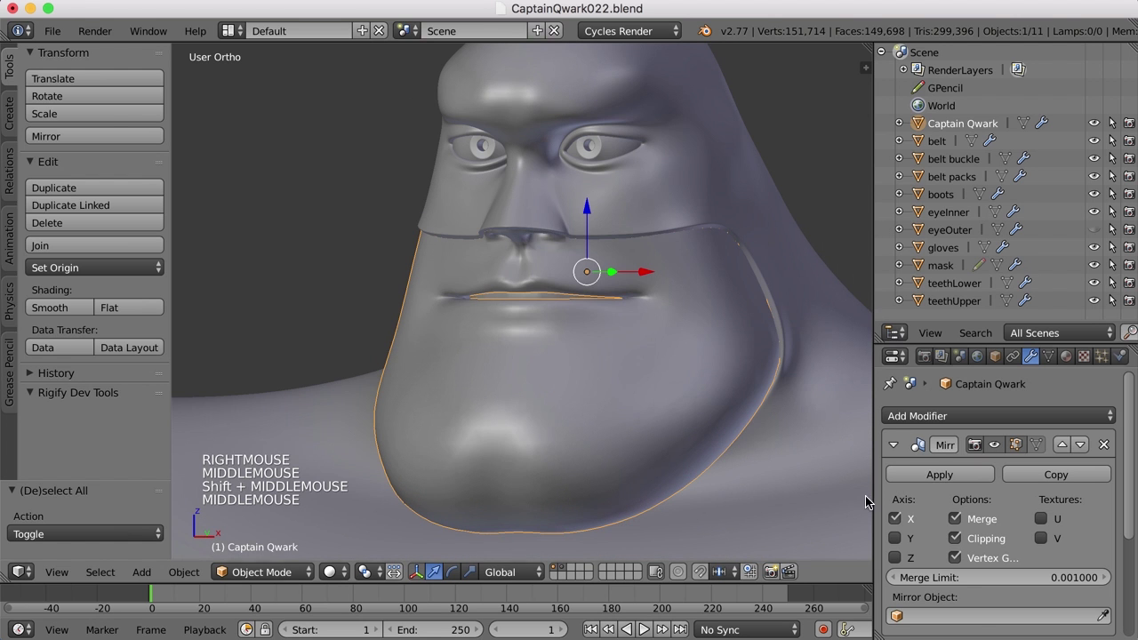
Set the Captain Qwark body's Subdivision Surface view level to 3 and close up on the nose and mouth.
left_click(900, 450)
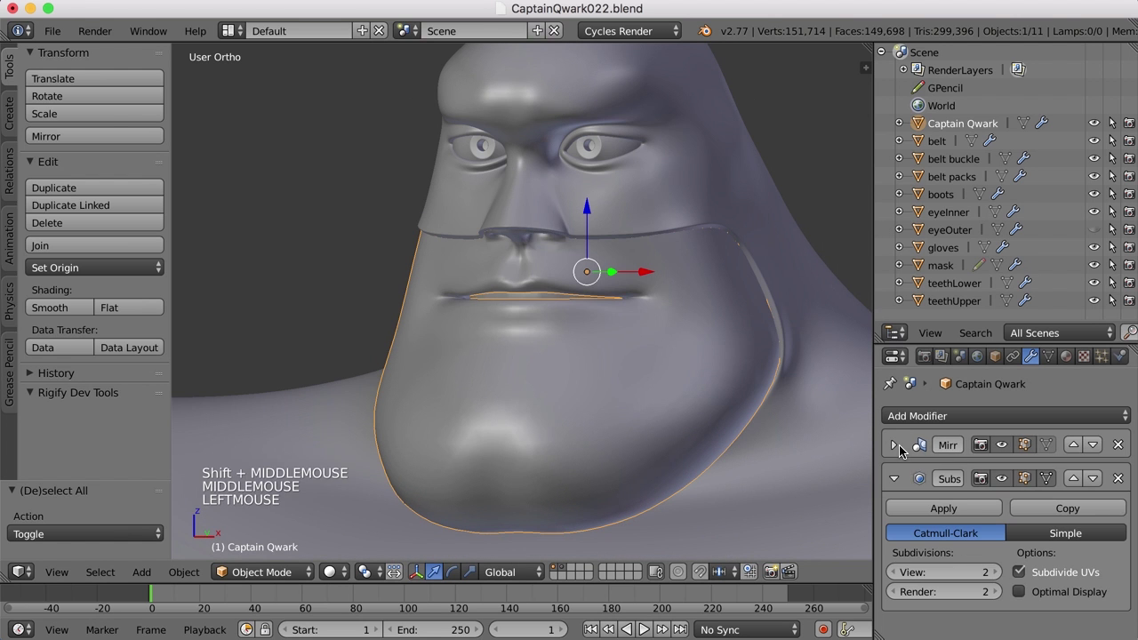
left_click(996, 572)
middle_click_drag(656, 371, 619, 328)
scroll(625, 348, "up", 2)
scroll(617, 327, "up", 2)
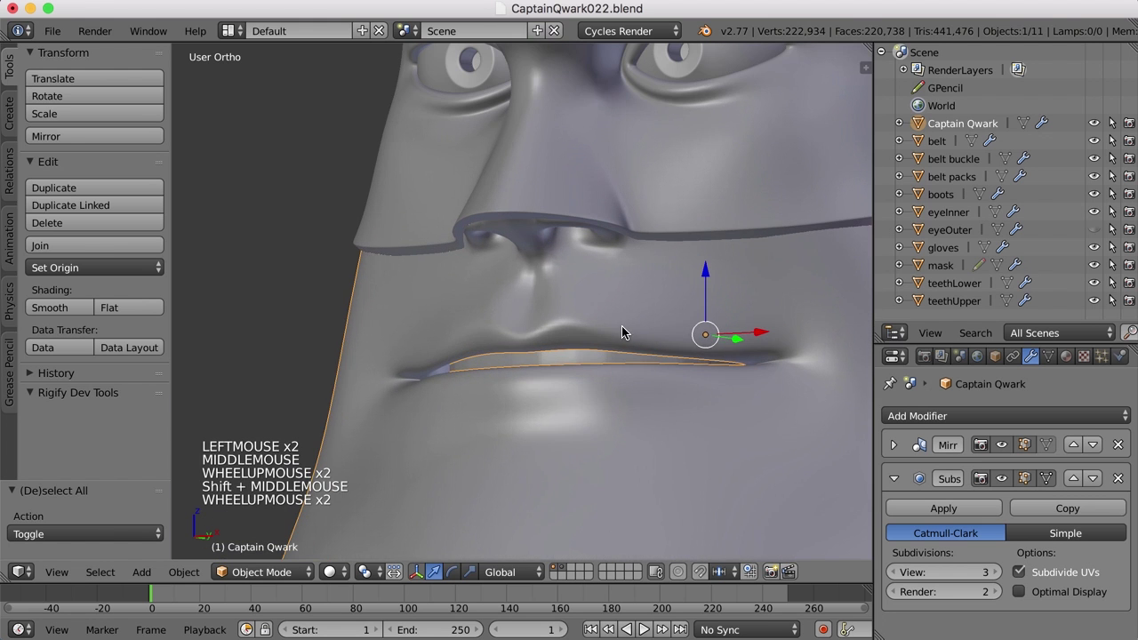
Open the body in Edit Mode, limit selection to visible geometry, and shift a vertex beneath the nose slightly along X.
key("Tab")
middle_click_drag(629, 287, 640, 289)
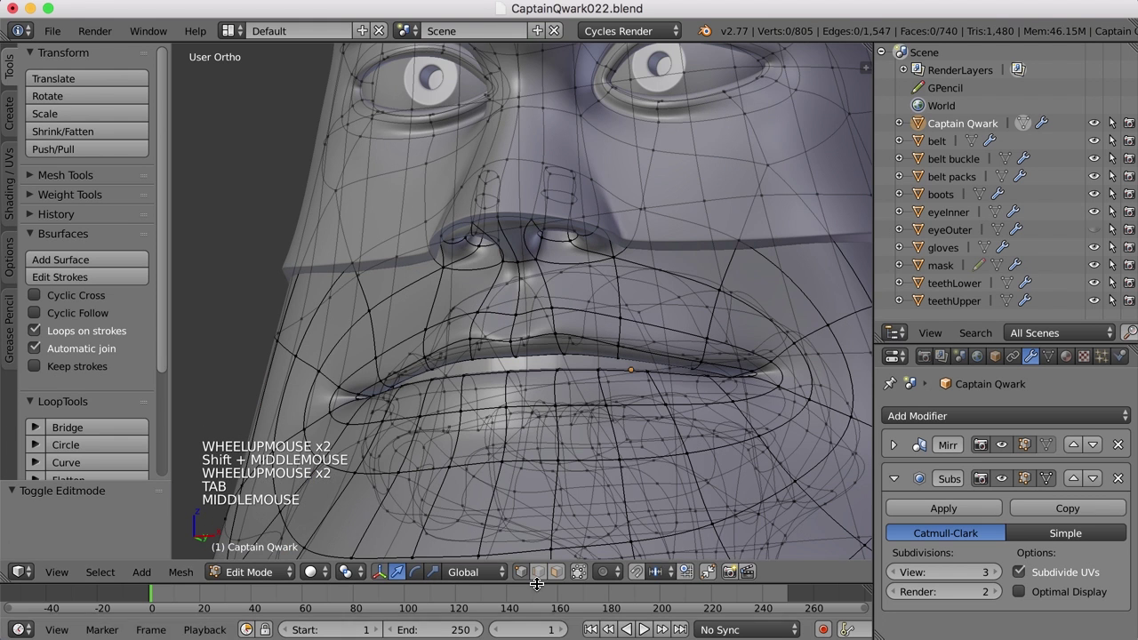
left_click(578, 571)
middle_click_drag(542, 248, 528, 275)
right_click(528, 275)
left_click_drag(565, 274, 578, 275)
key("a")
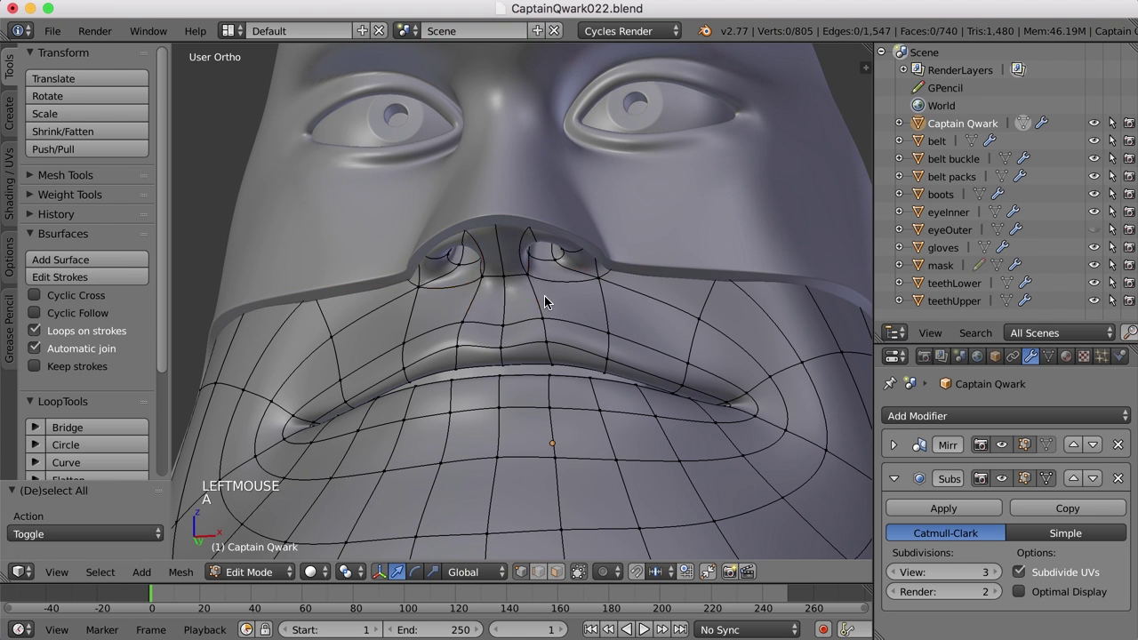
Leave Edit Mode, deselect everything, and examine the head and upper body in perspective view.
key("Tab")
scroll(544, 296, "down", 5)
middle_click_drag(626, 291, 571, 259)
key("a")
scroll(609, 317, "down", 3)
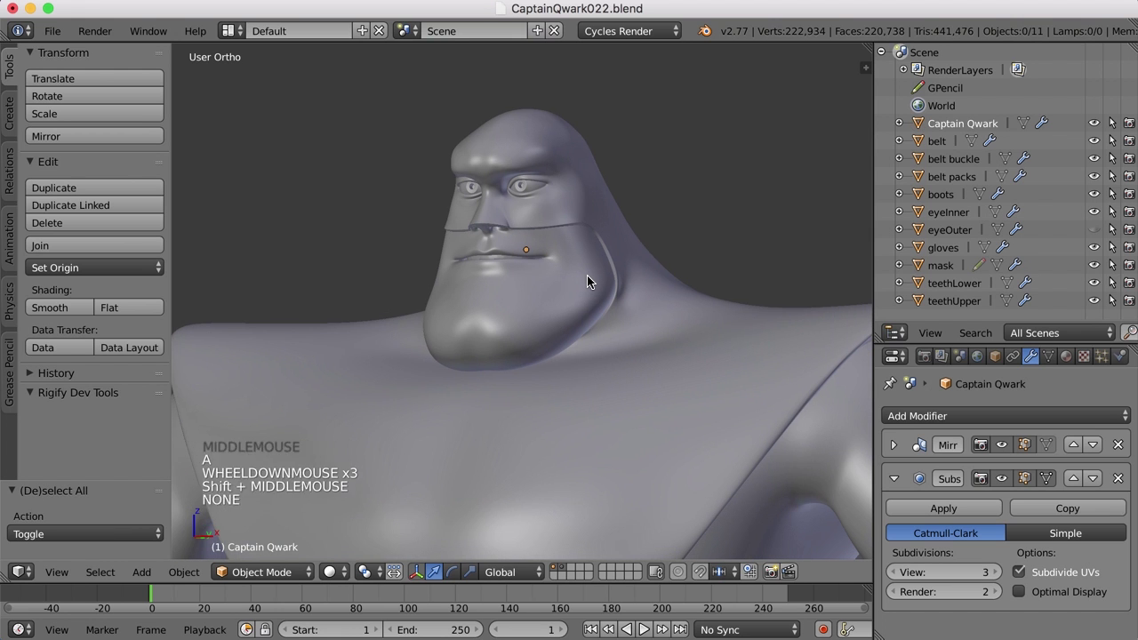
key("KP_5")
scroll(587, 275, "down", 2)
middle_click_drag(589, 300, 623, 288)
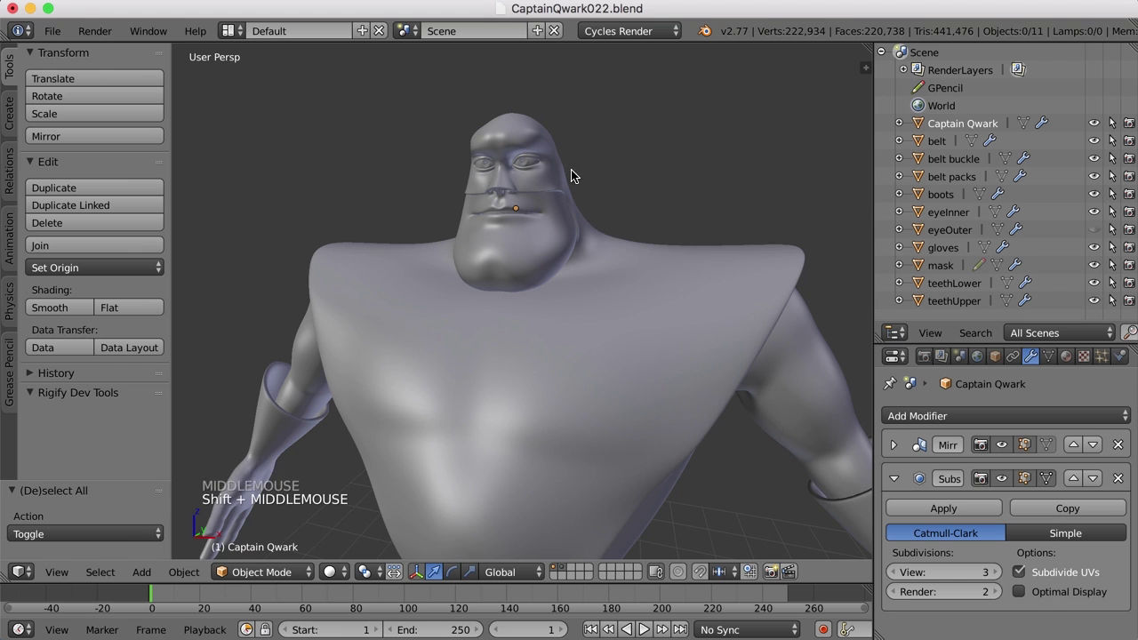
middle_click_drag(571, 173, 546, 181, "shift")
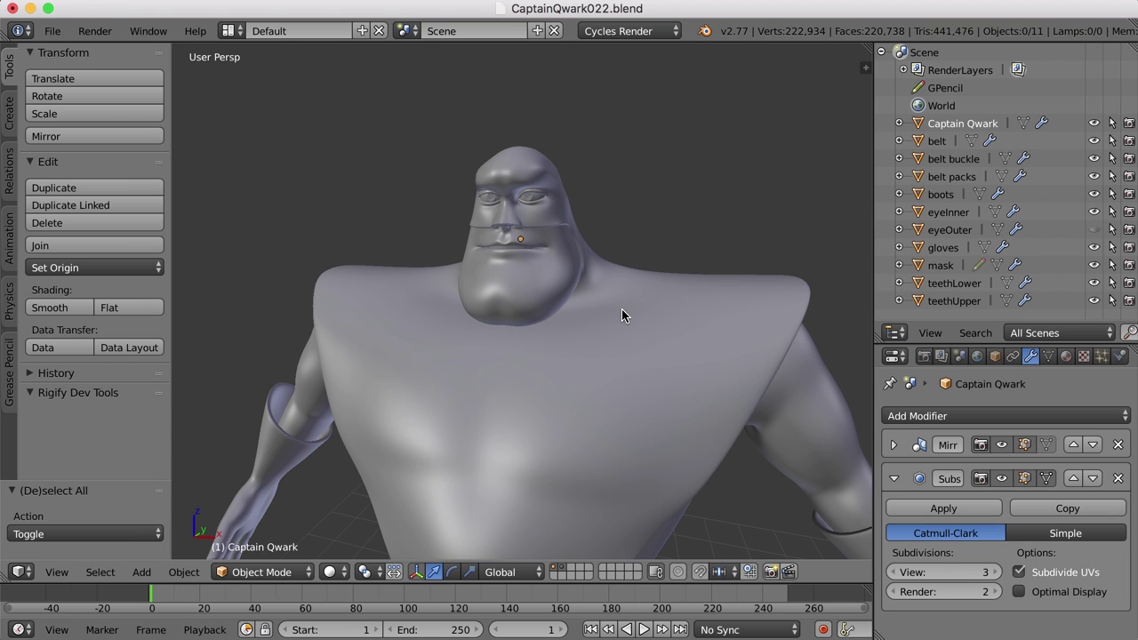
Show only the reference drawing's layer in front orthographic view, with the head and antenna in frame.
left_click(573, 574)
key("KP_1")
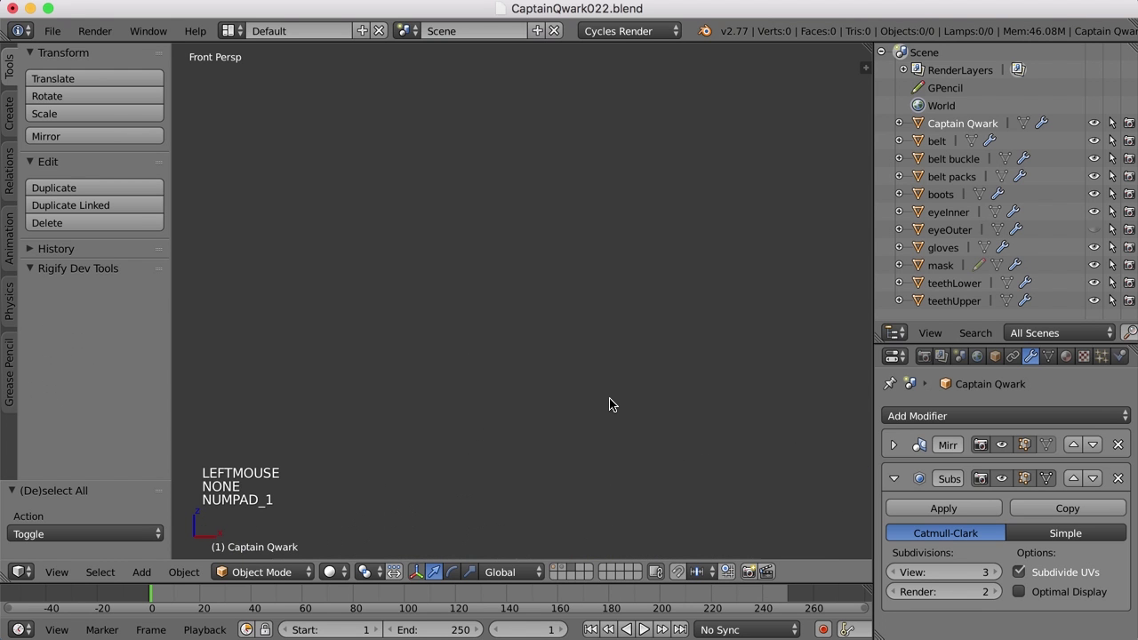
key("KP_5")
middle_click_drag(576, 302, 604, 375, "shift")
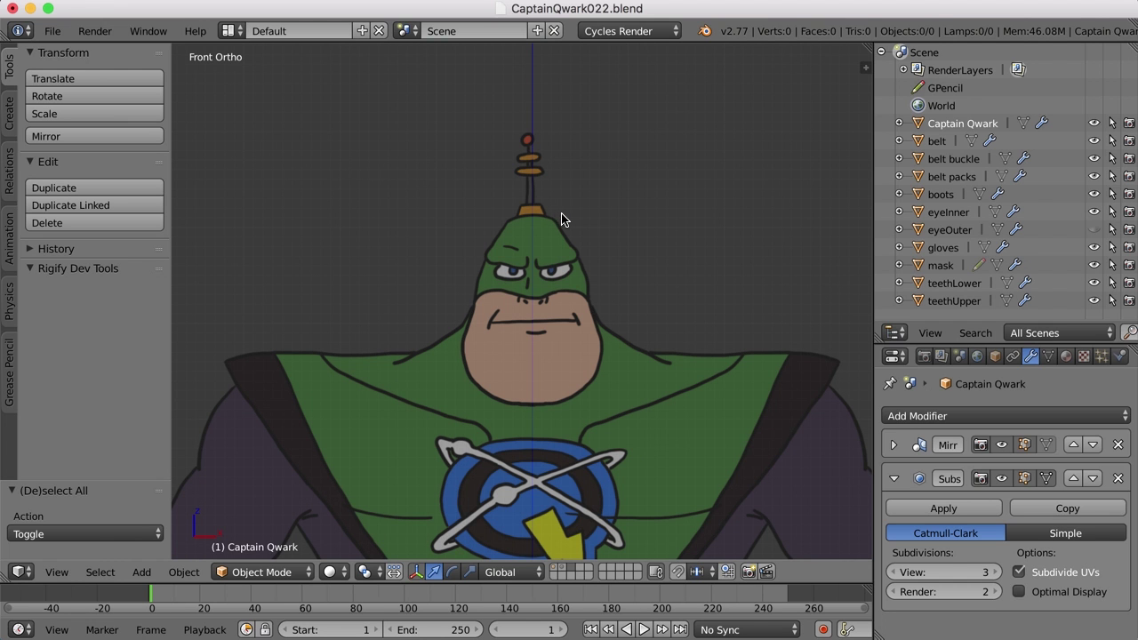
Switch to the reference screenshot in Preview, examine the antenna's parts and its base, and return to Blender.
key("super+Tab")
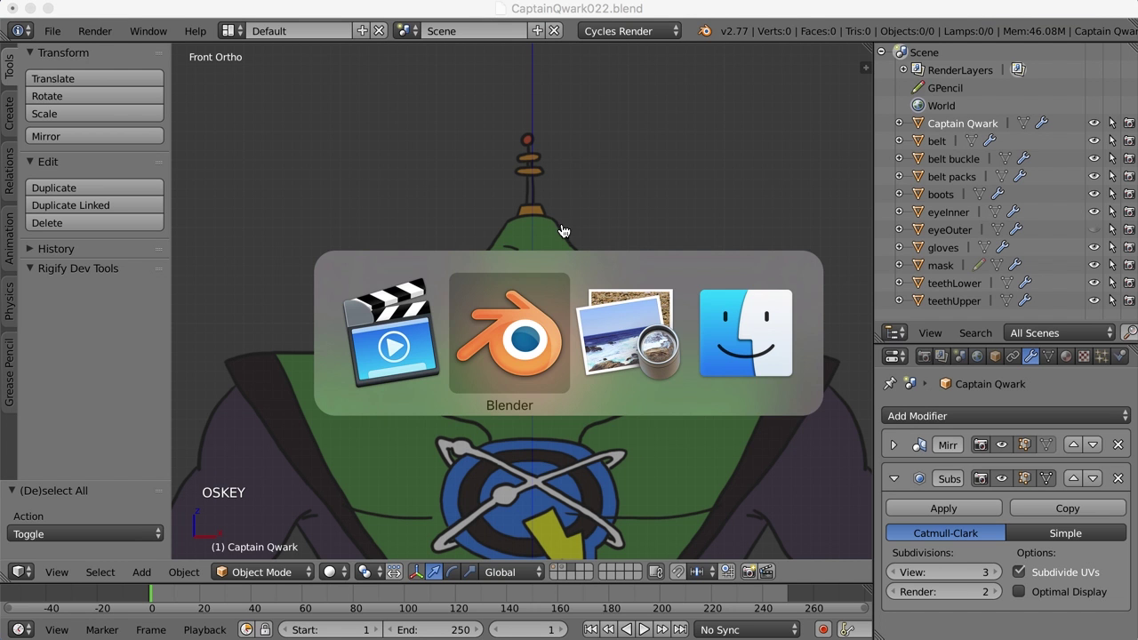
key("super+Tab")
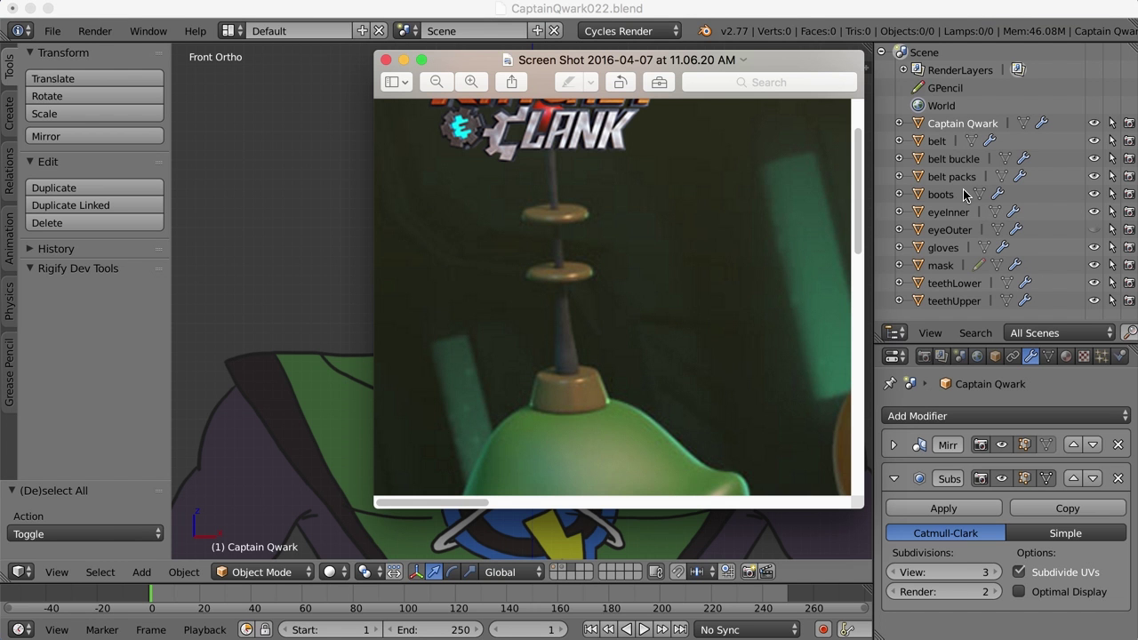
scroll(857, 238, "up", 3)
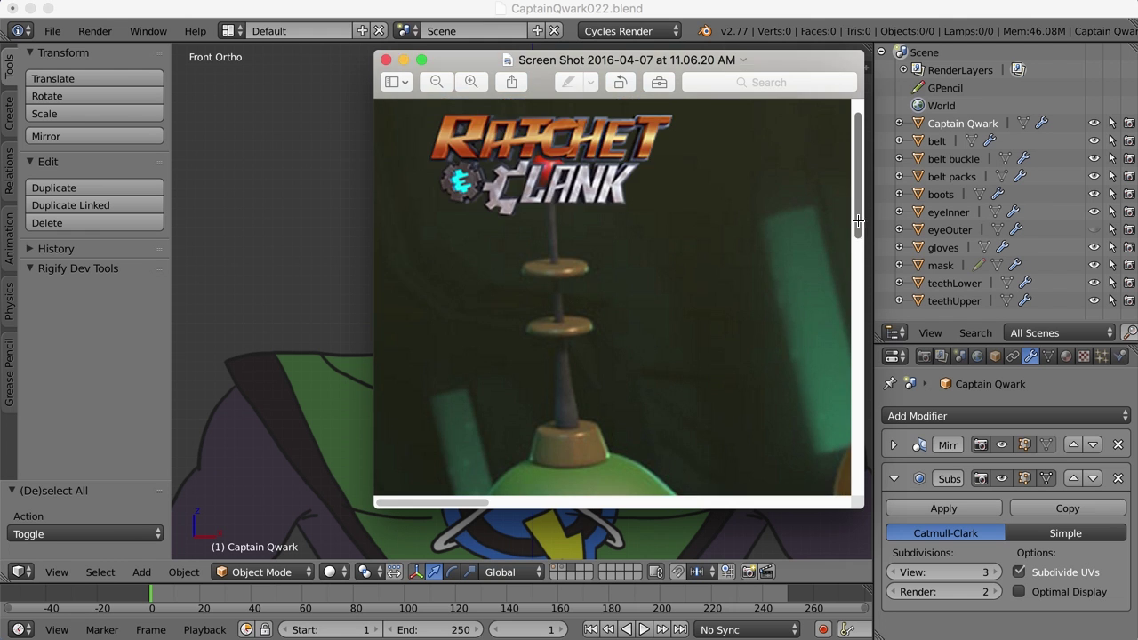
scroll(855, 240, "down", 10)
scroll(851, 244, "up", 10)
scroll(851, 244, "up", 3)
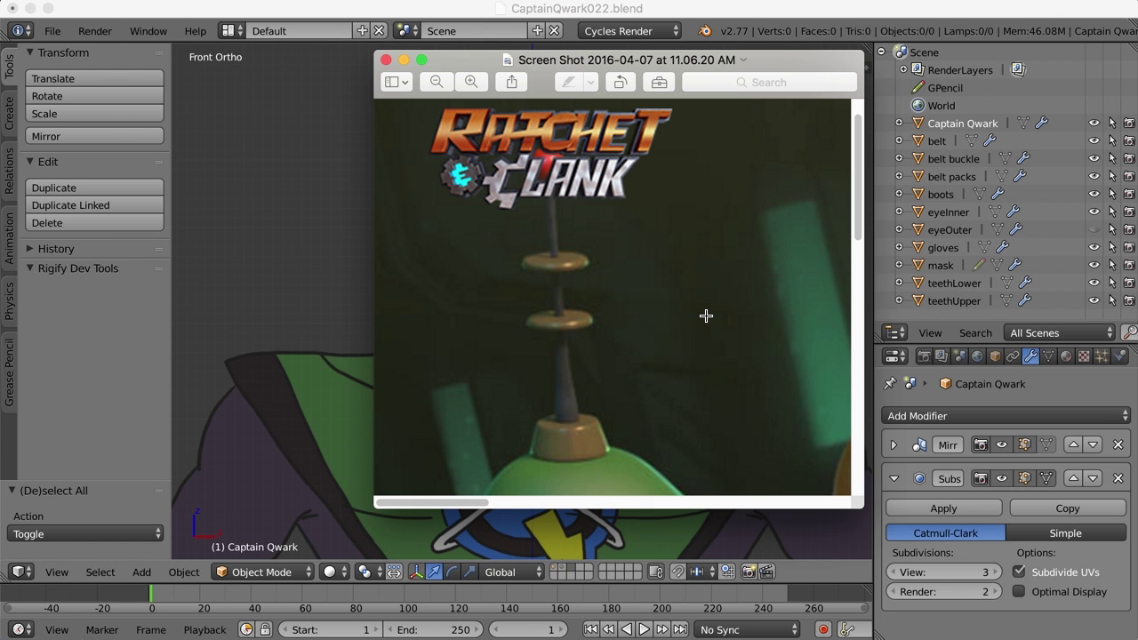
left_click(716, 14)
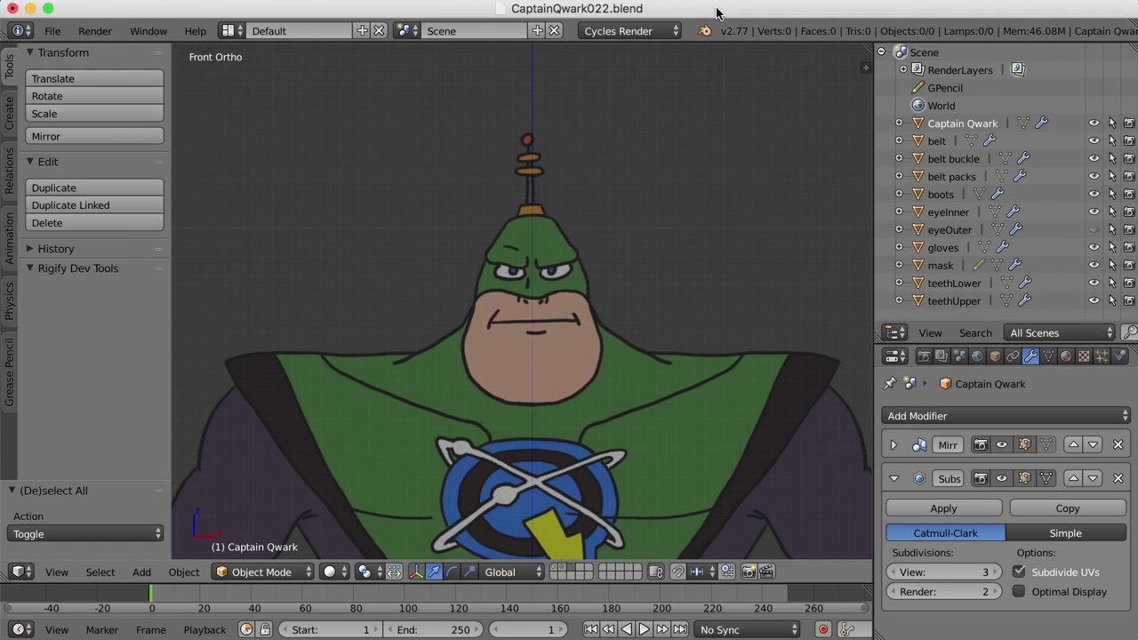
Display the model's layer together with the reference drawing and place the 3D cursor at the top of the head.
left_click(558, 569)
left_click(561, 570, "shift")
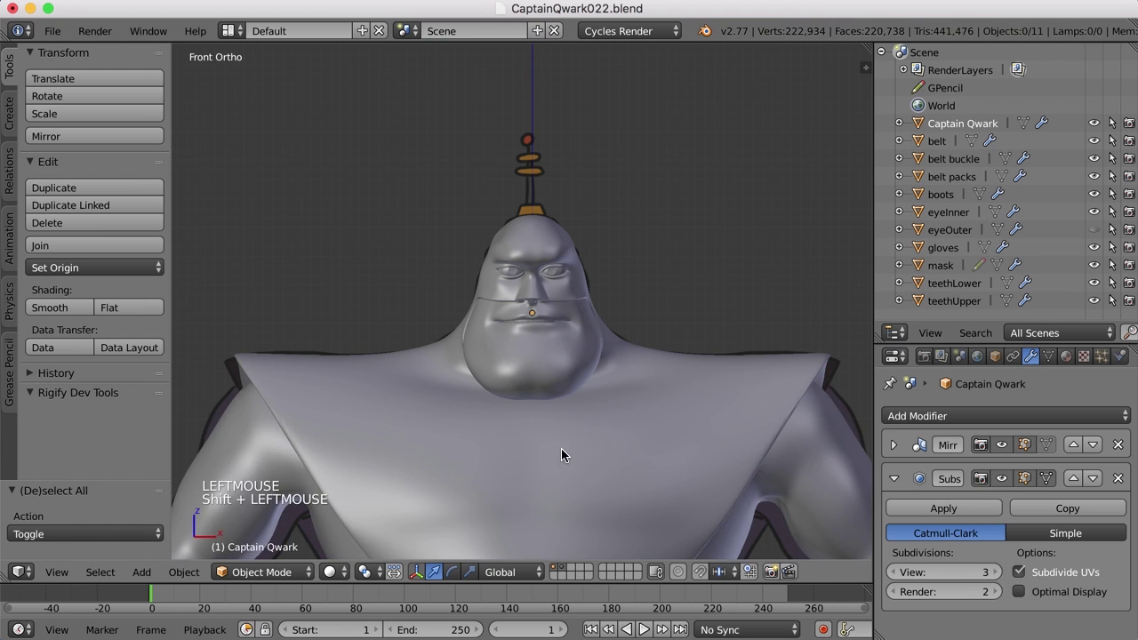
scroll(572, 307, "up", 2)
middle_click_drag(585, 233, 589, 268, "shift")
scroll(570, 293, "up", 4)
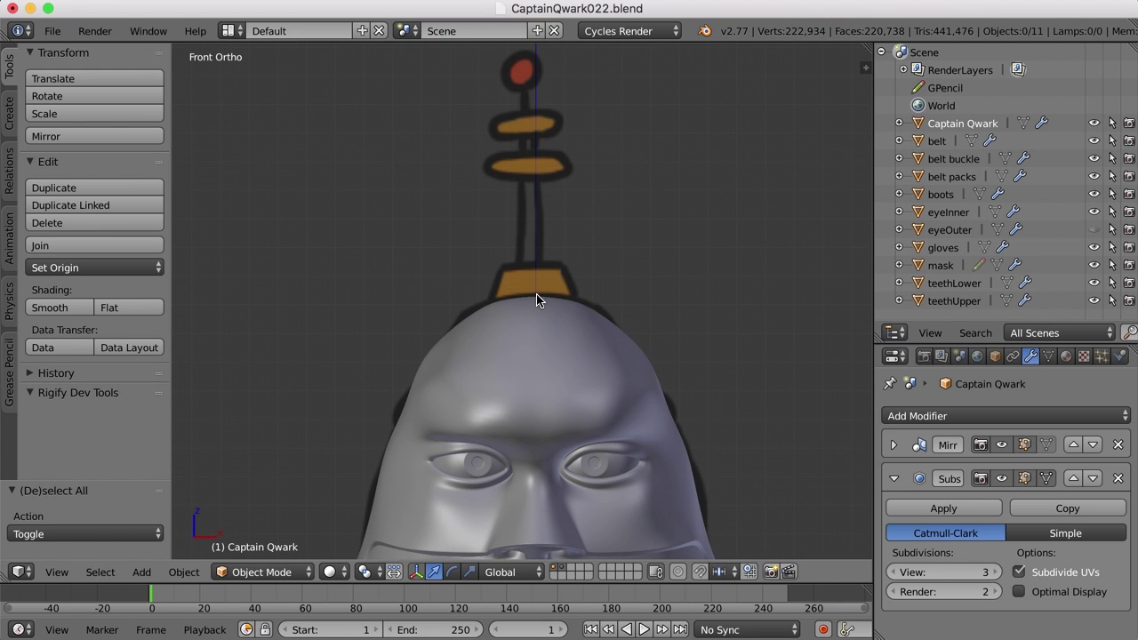
left_click(536, 295)
Centre the 3D cursor by setting its X and Y location to 0.
key("n")
mouse_move(861, 471)
left_mouse_down()
mouse_move(863, 107)
mouse_move(852, 180)
left_mouse_up()
scroll(852, 179, "down", 8)
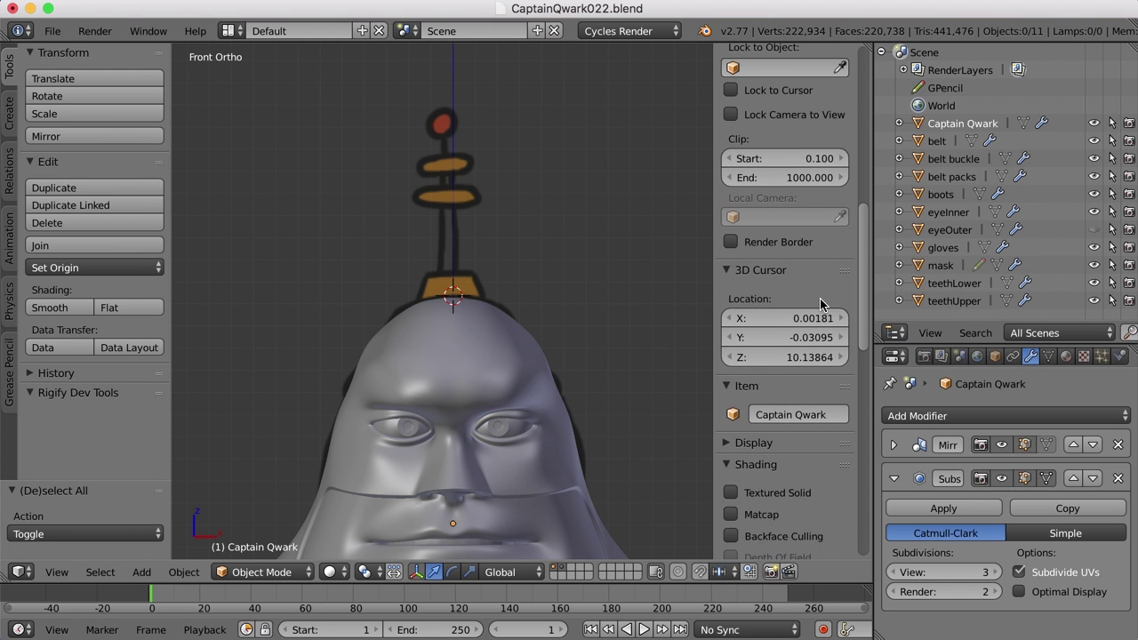
left_click(797, 318)
type("0")
key("Return")
double_click(818, 338)
type("0")
key("Return")
key("n")
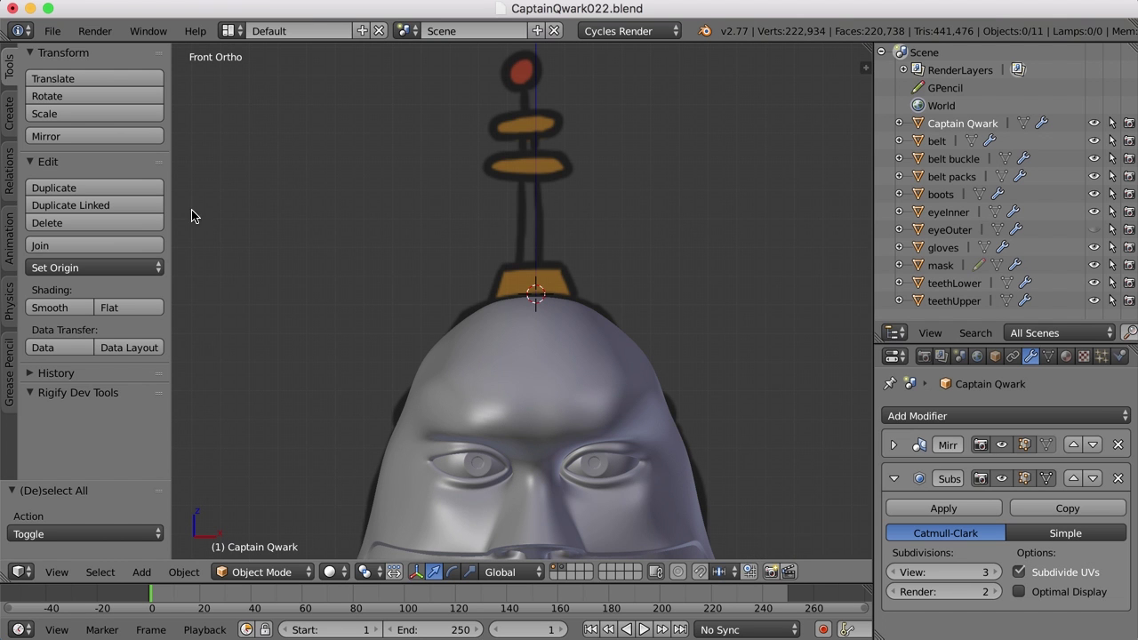
Add a cylinder at the 3D cursor with 12 vertices and the cap fill type set to Nothing.
left_click(13, 120)
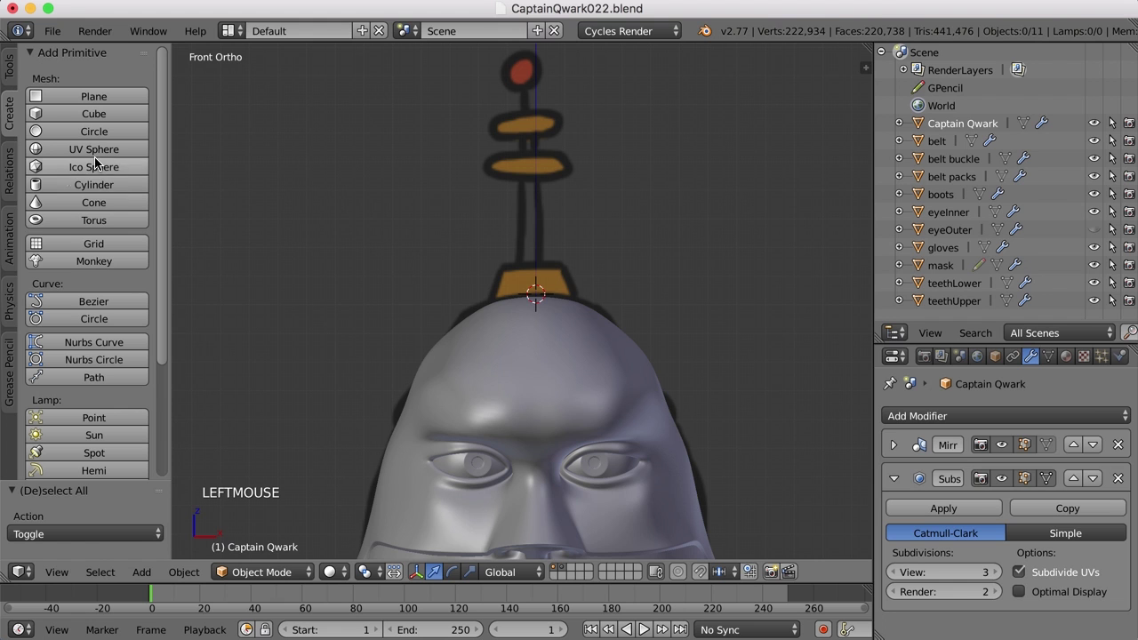
left_click(127, 183)
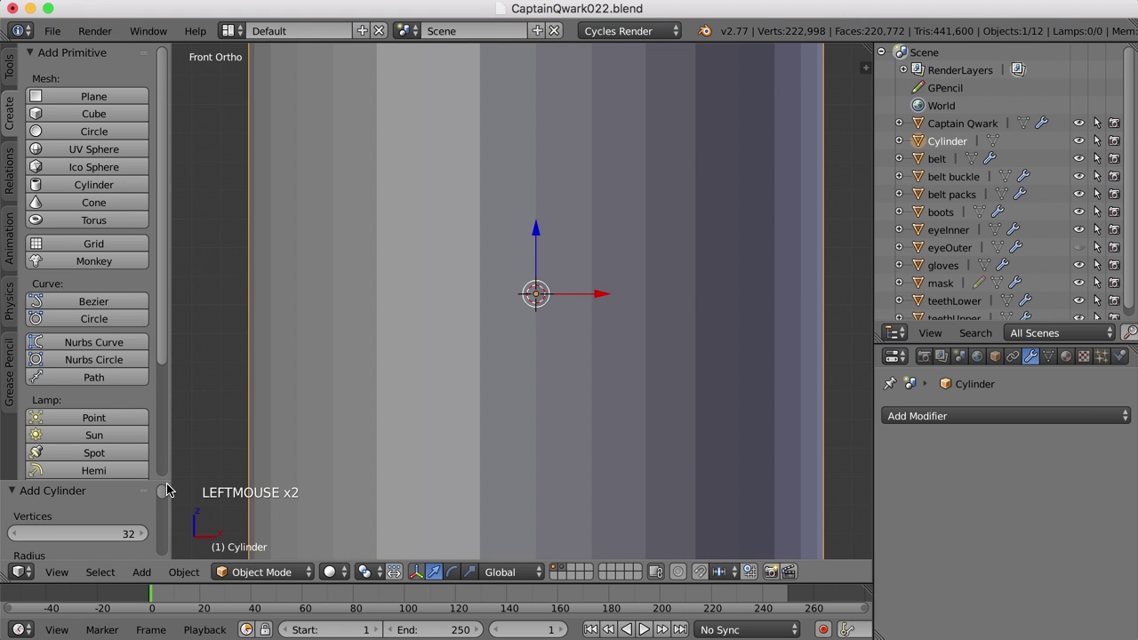
left_click_drag(129, 481, 129, 222)
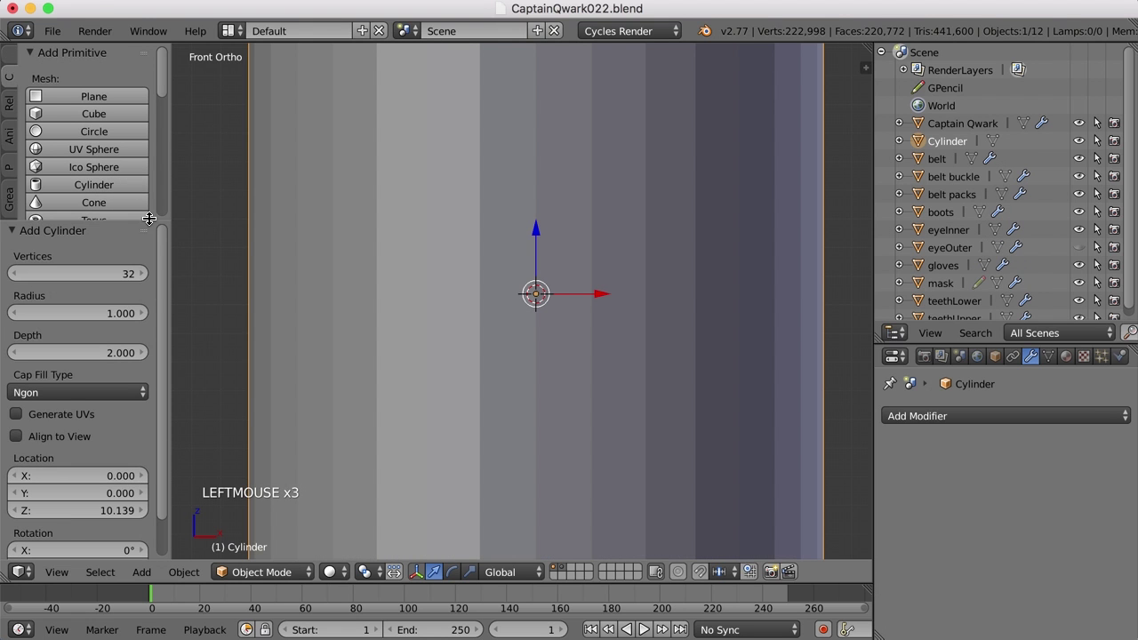
left_click(94, 275)
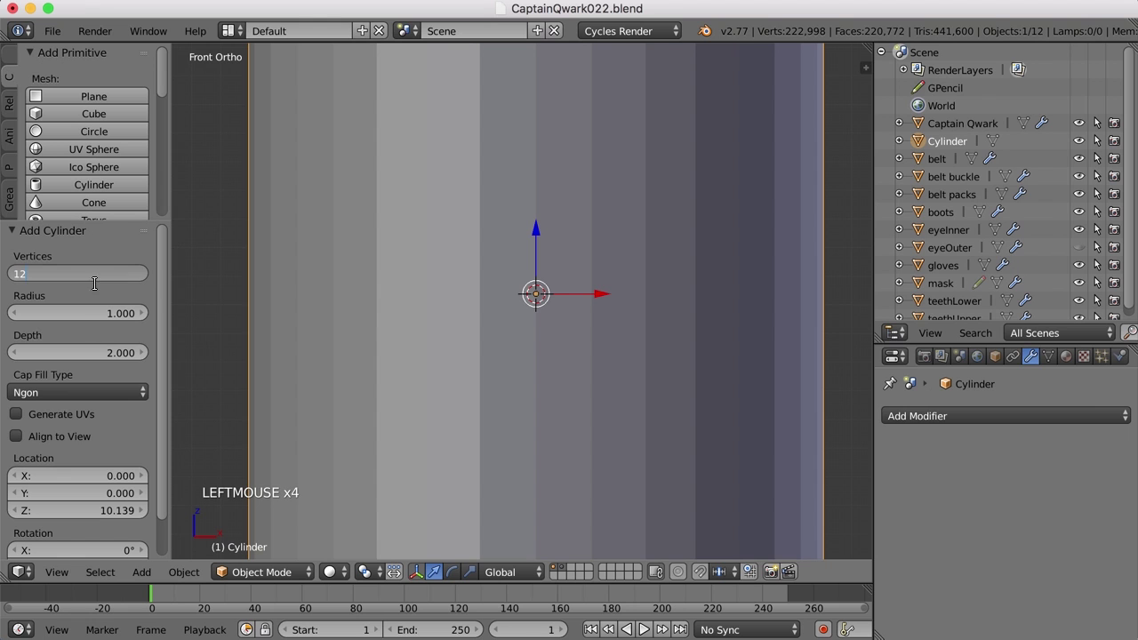
left_click(103, 397)
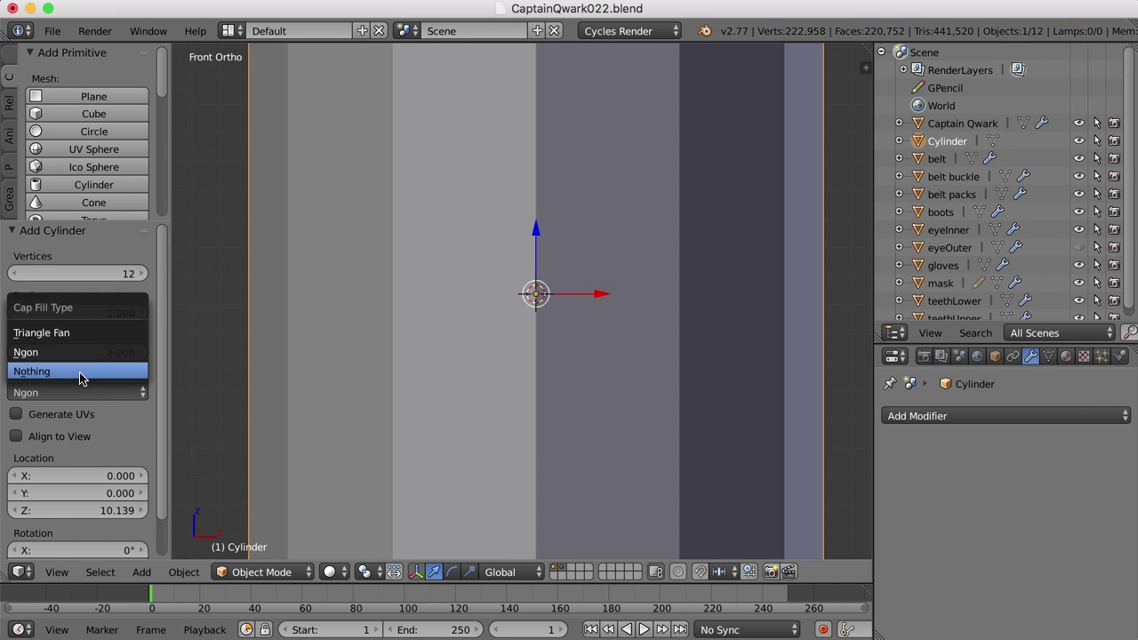
left_click(80, 372)
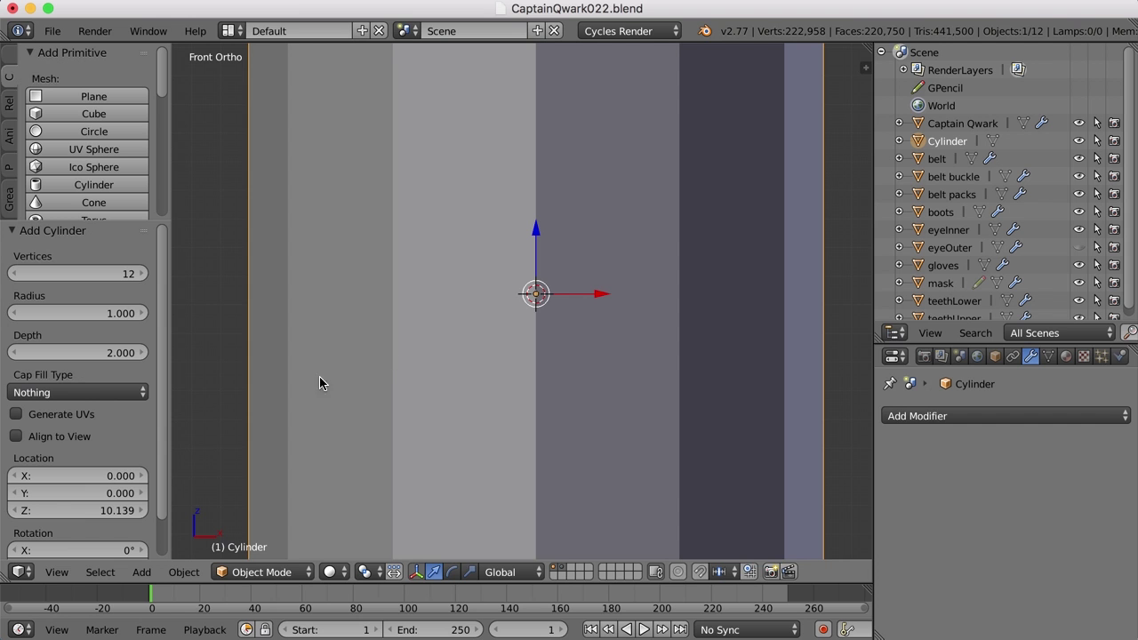
Scale the cylinder uniformly to about 0.084 in front view to approach the drawn antenna base's size.
scroll(535, 356, "down", 4)
middle_click_drag(725, 258, 717, 283)
key("KP_1")
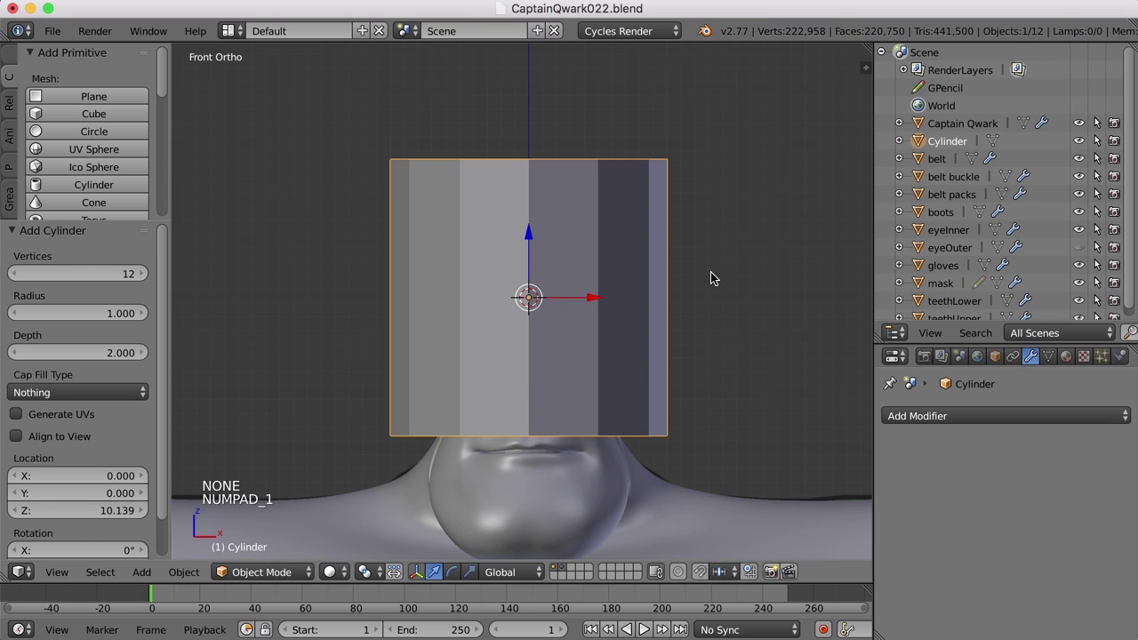
key("s")
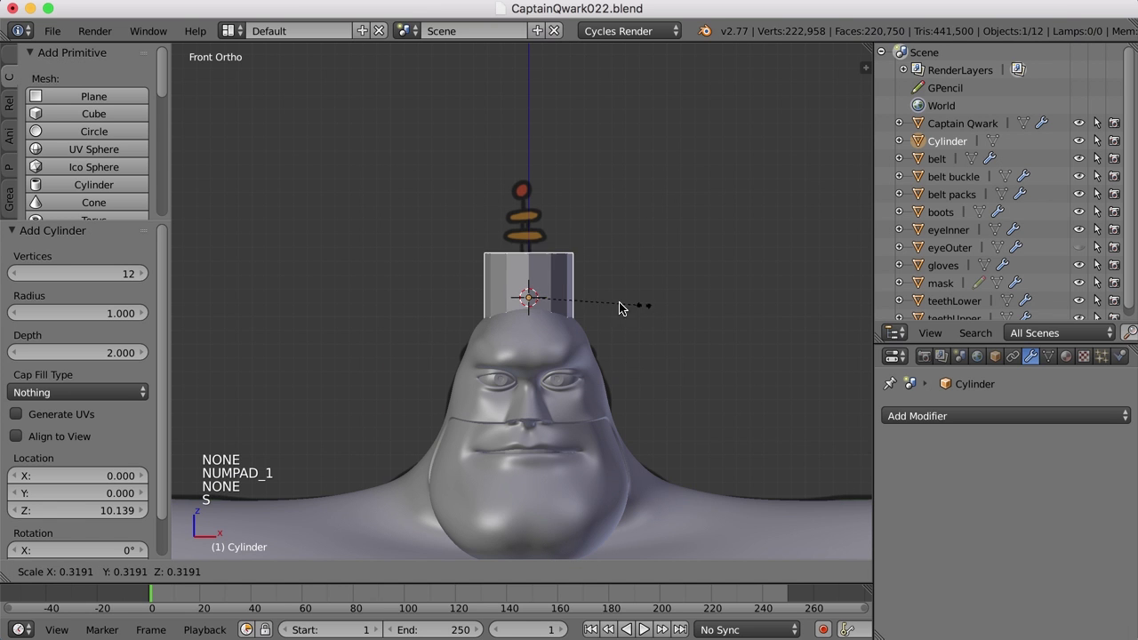
left_click(557, 315)
Switch to wireframe display and scale the cylinder along Z to about 0.729.
scroll(603, 322, "up", 5)
scroll(603, 322, "up", 2)
middle_click_drag(603, 322, 653, 310, "shift")
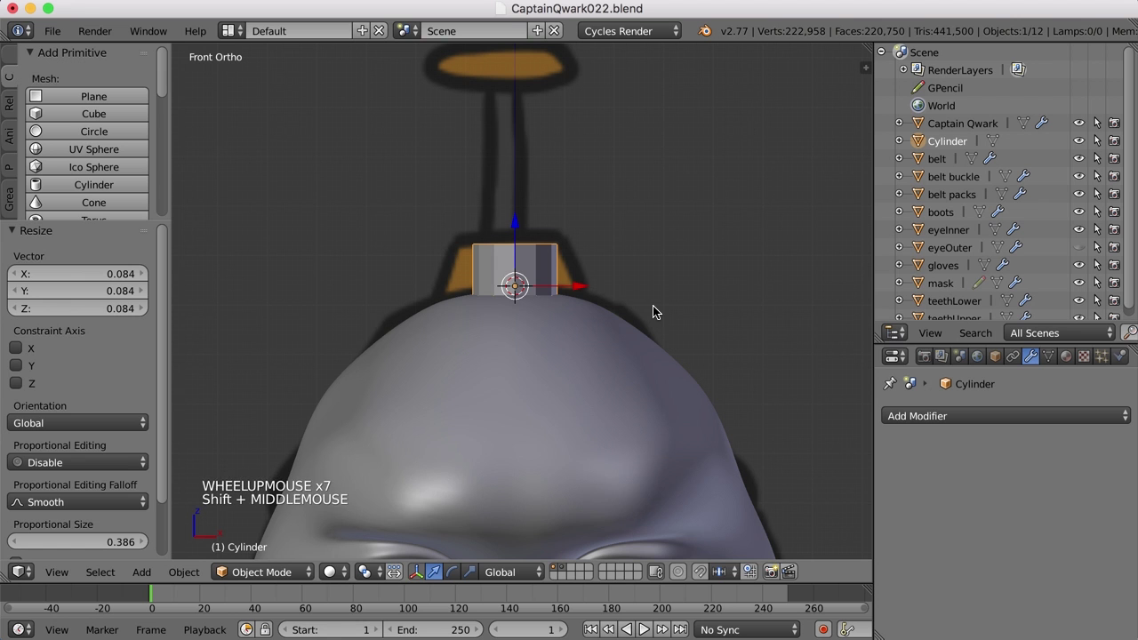
key("z")
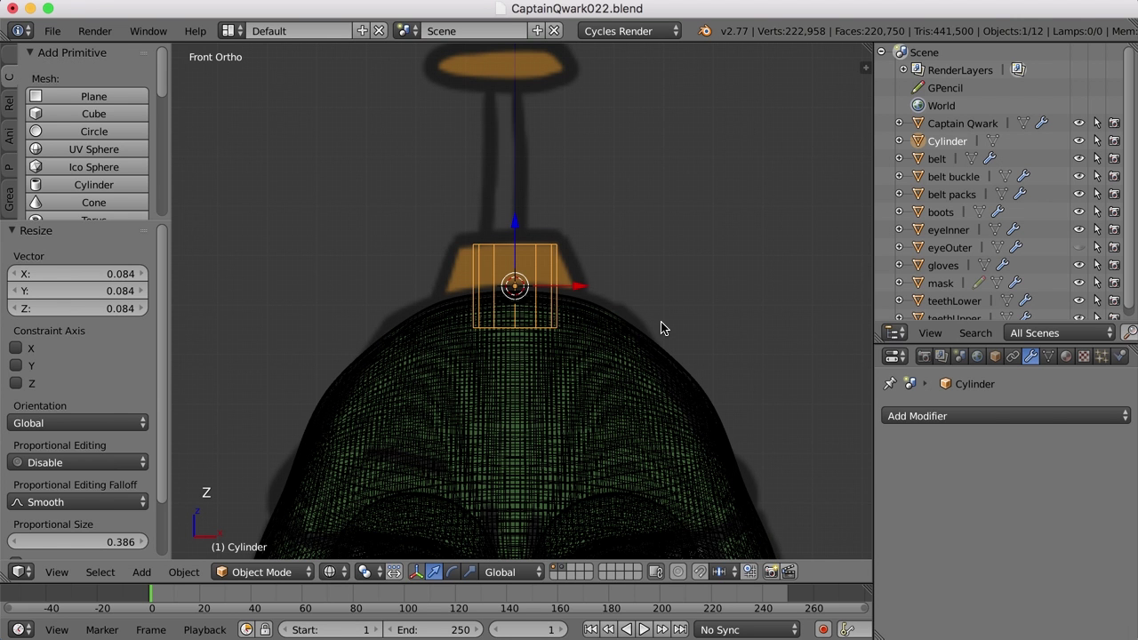
key("s")
key("z")
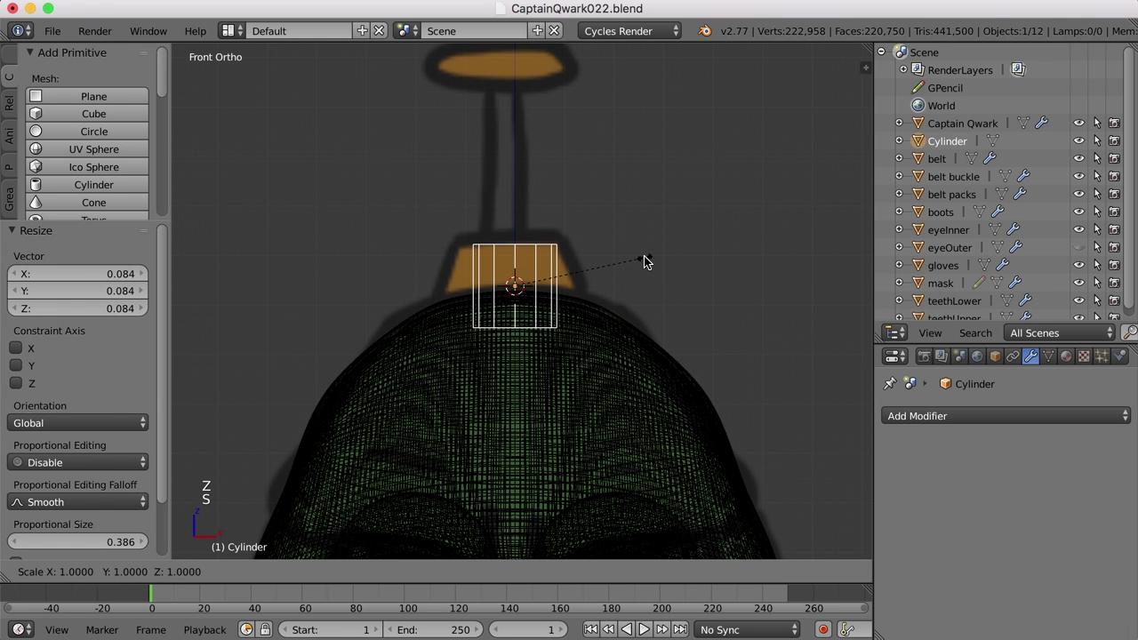
left_click(612, 279)
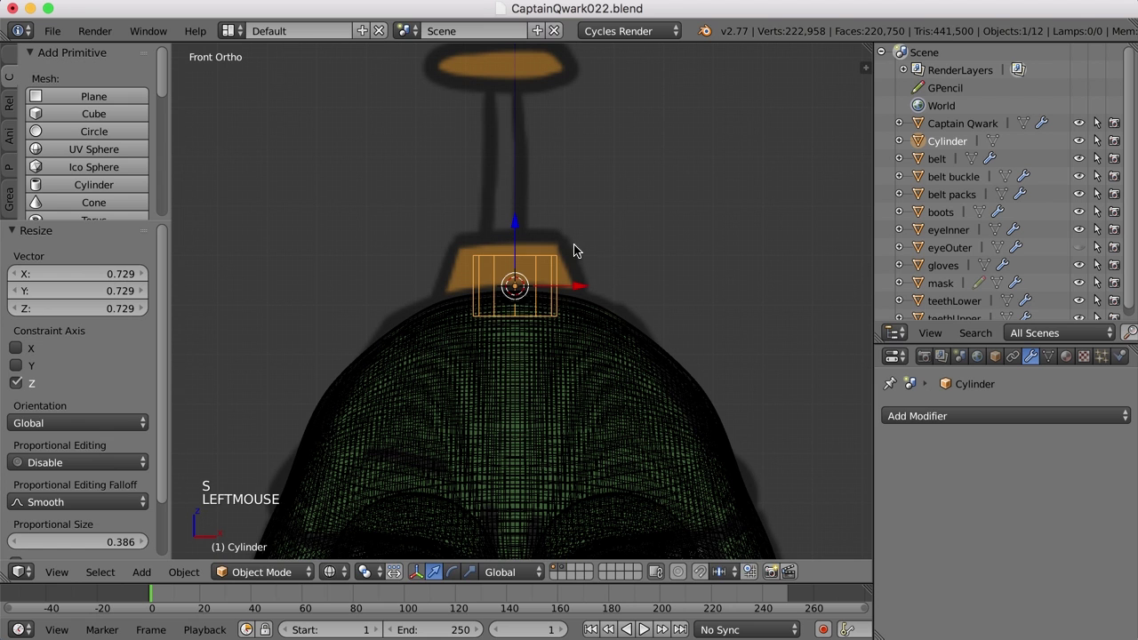
Raise the cylinder by about 0.041 along Z and widen it in X and Y only, to fit the drawn antenna base.
left_click_drag(518, 226, 515, 204)
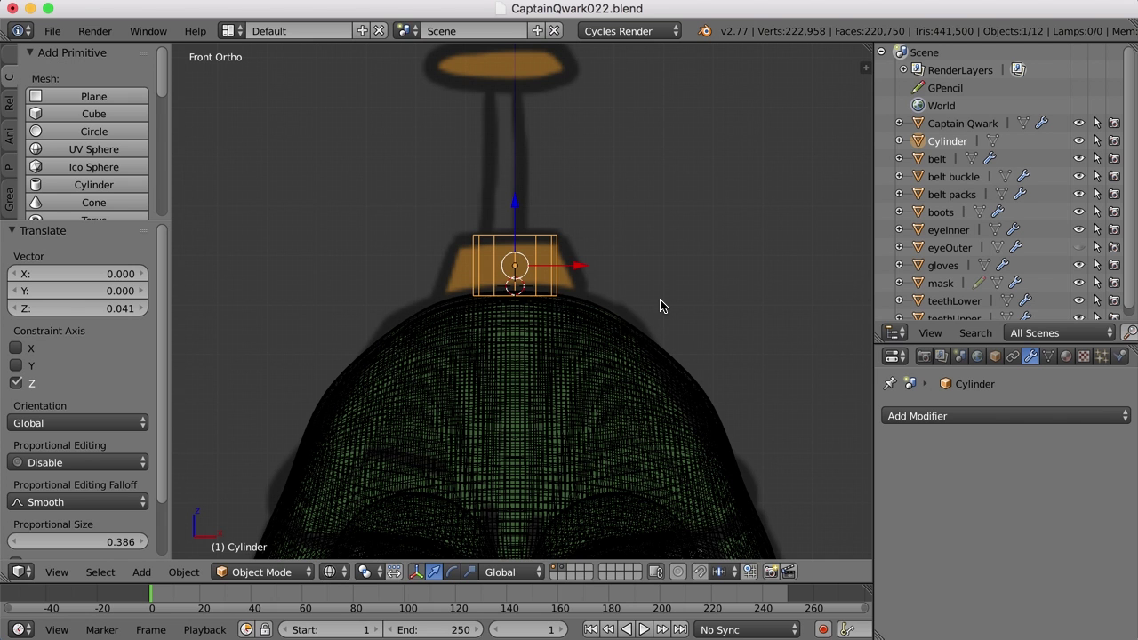
key("s")
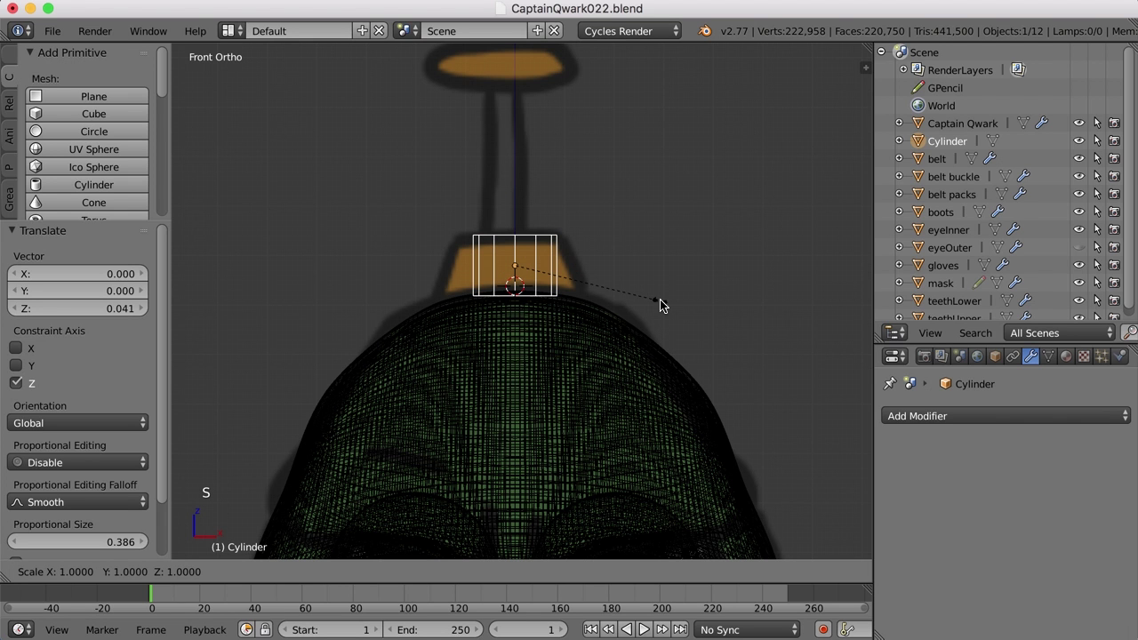
key("shift+z")
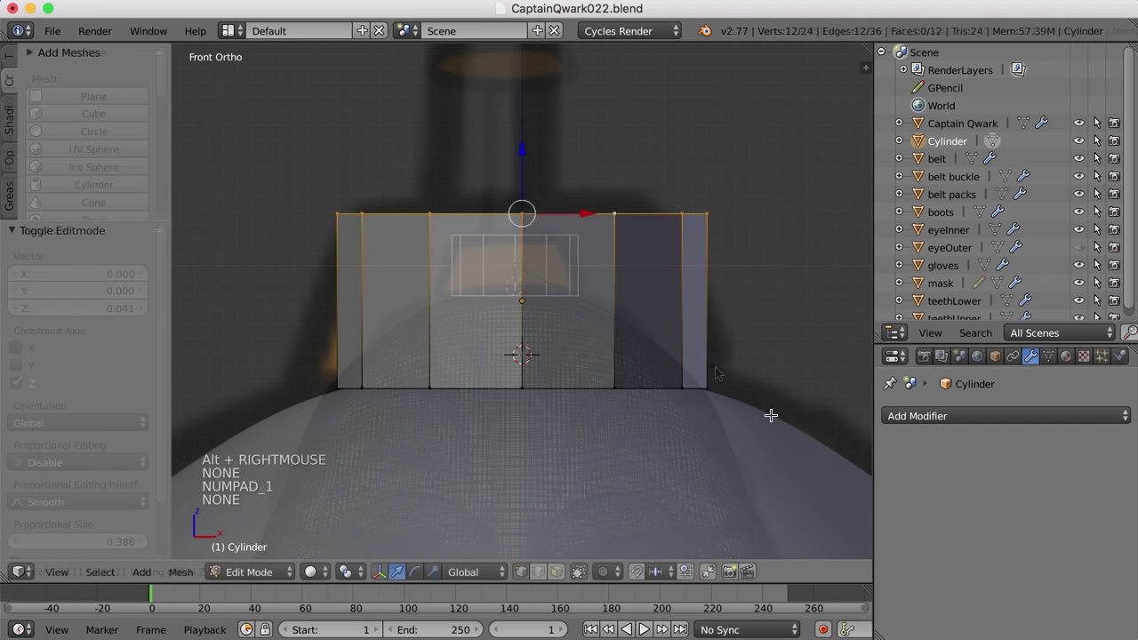
Taper the antenna base by scaling the cylinder's top edge loop to about 0.829 in Edit Mode.
key("s")
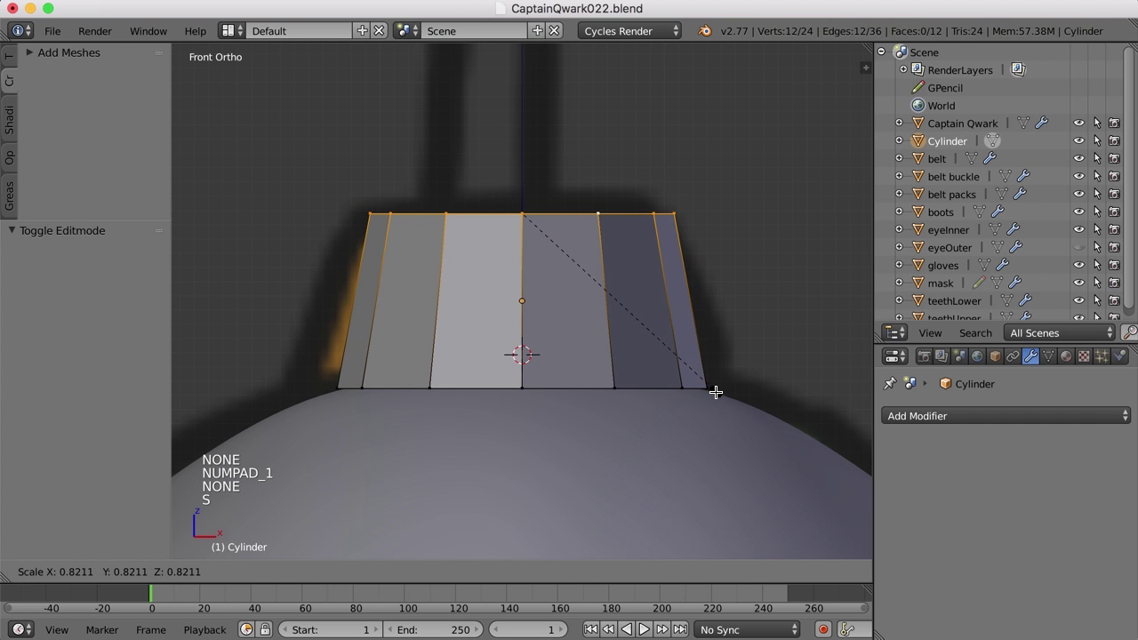
left_click(716, 392)
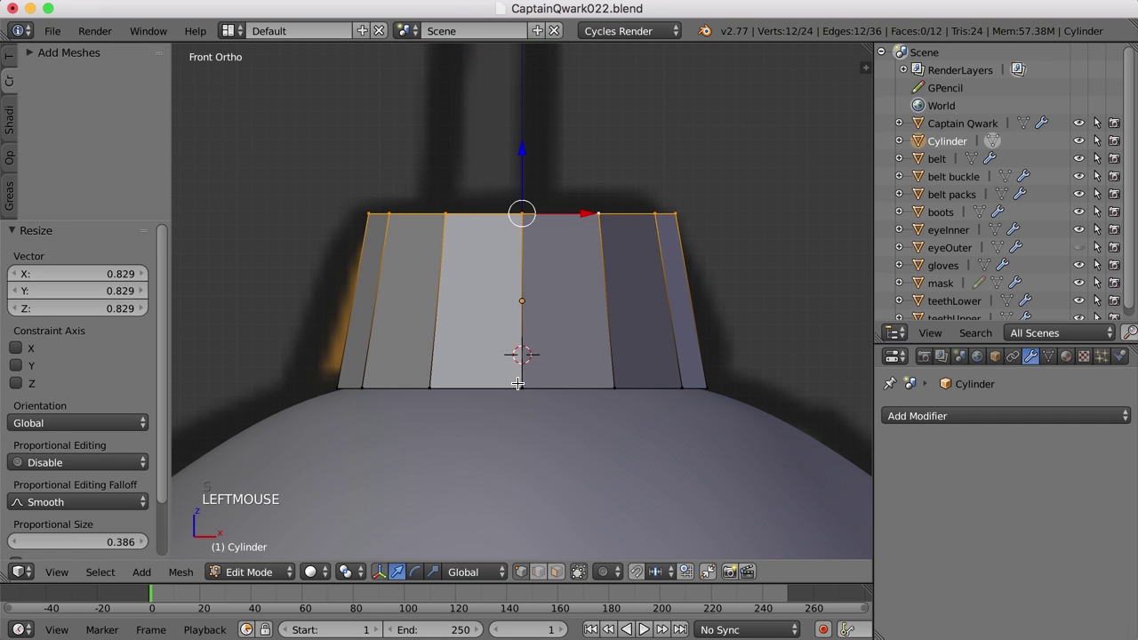
Flare the bottom of the antenna base by scaling its lower edge loop to about 1.142.
key("a")
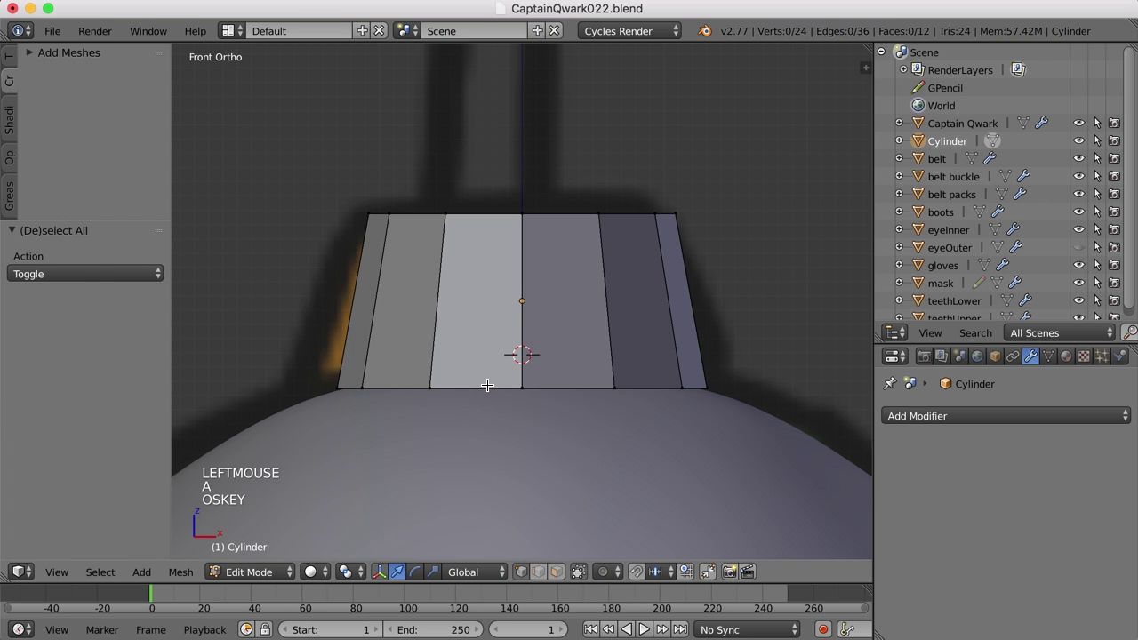
right_click(487, 384, "alt")
key("s")
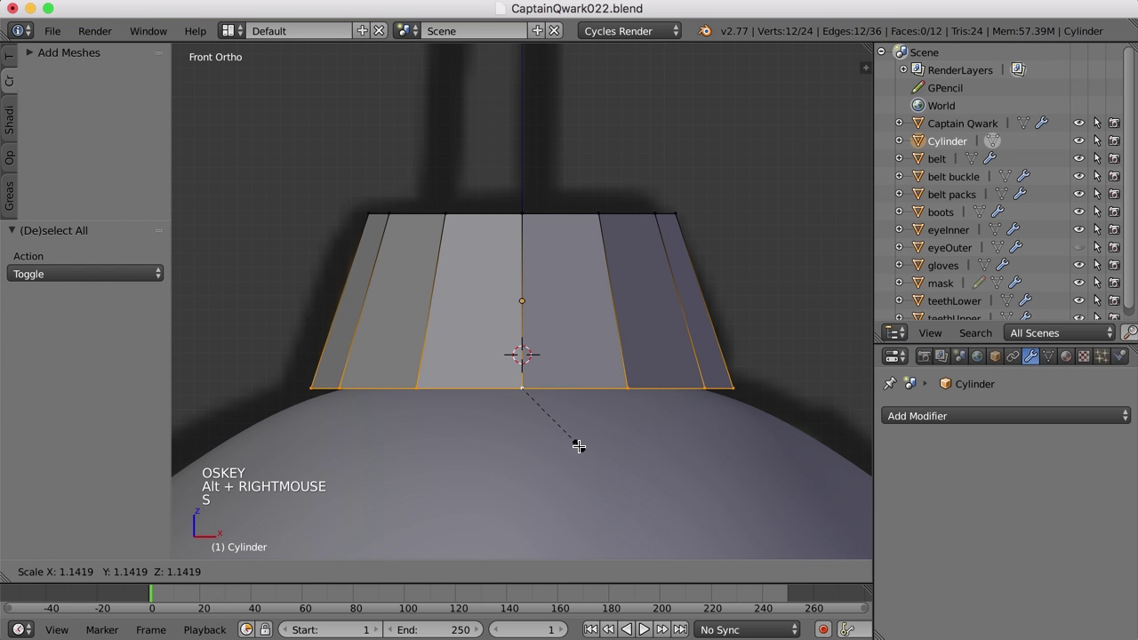
left_click(579, 446)
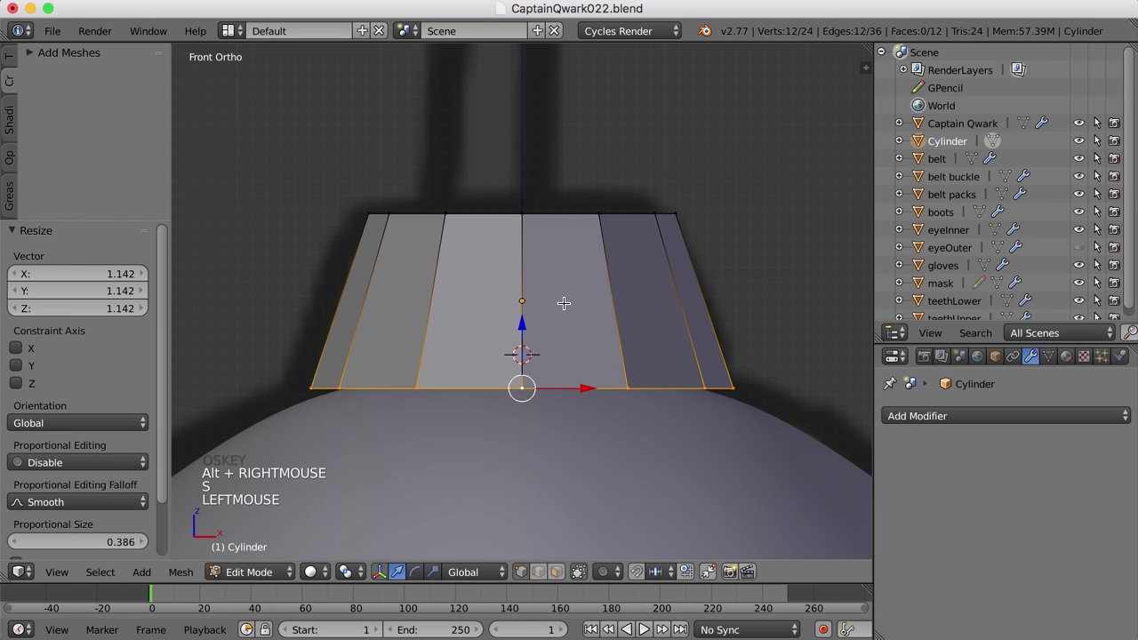
Extrude the antenna base's top edge loop inward, scaling it to about 0.75 to form the outer ring of the cap.
right_click(561, 215, "alt")
middle_click_drag(681, 228, 681, 228)
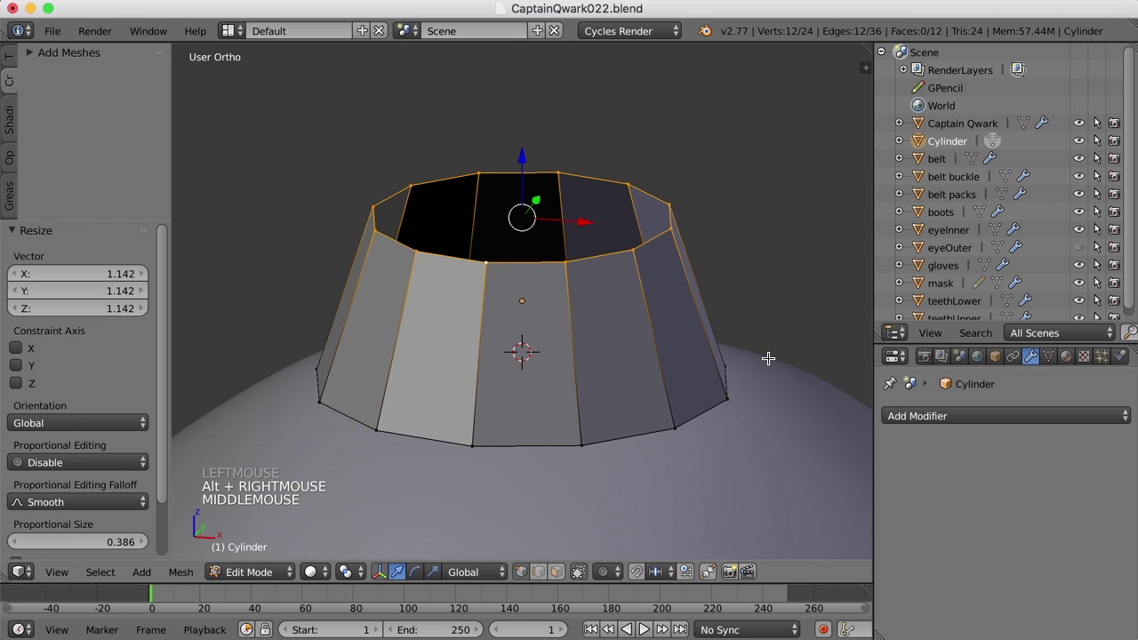
key("e")
key("e")
key("s")
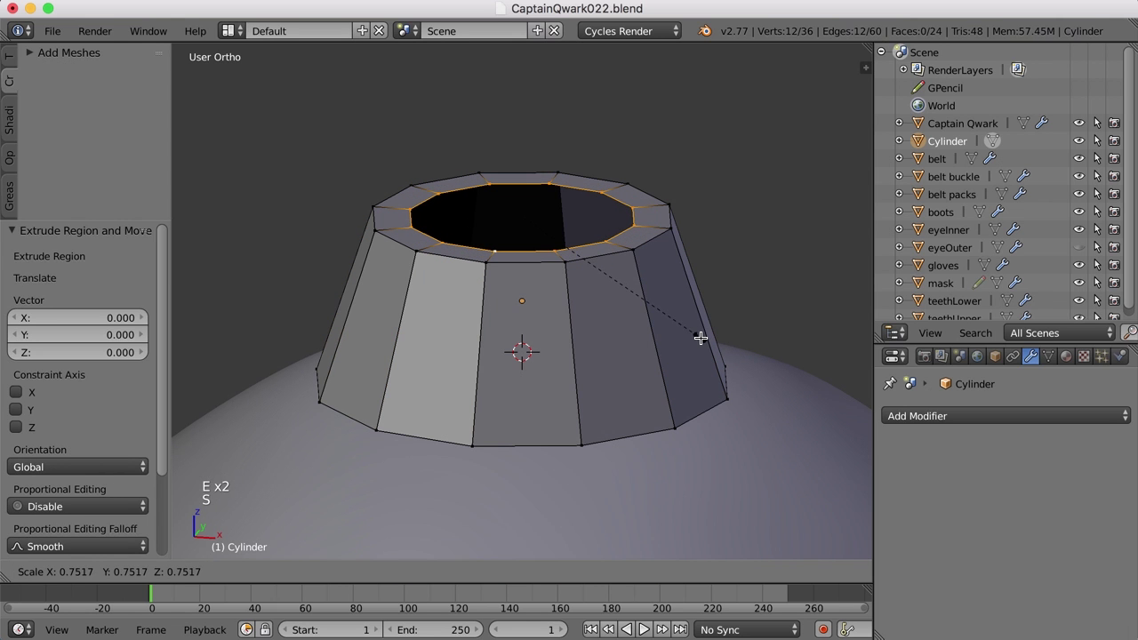
left_click(702, 337)
Extrude a second, smaller ring inside the base's open top, scaled to about 0.464.
key("e")
key("e")
key("s")
key("s")
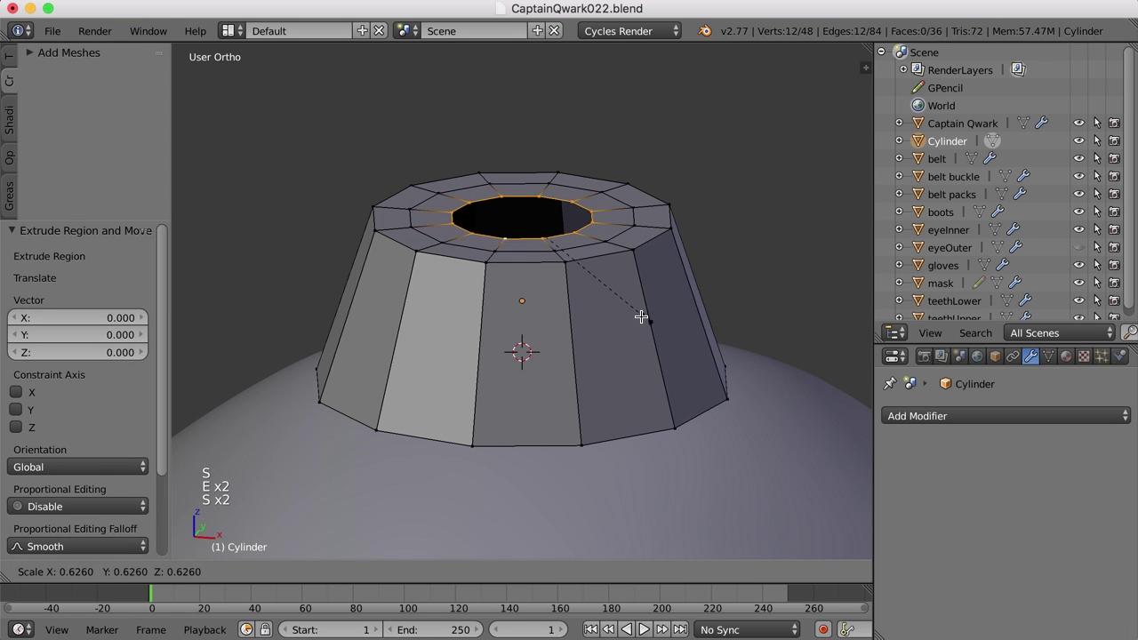
left_click(609, 298)
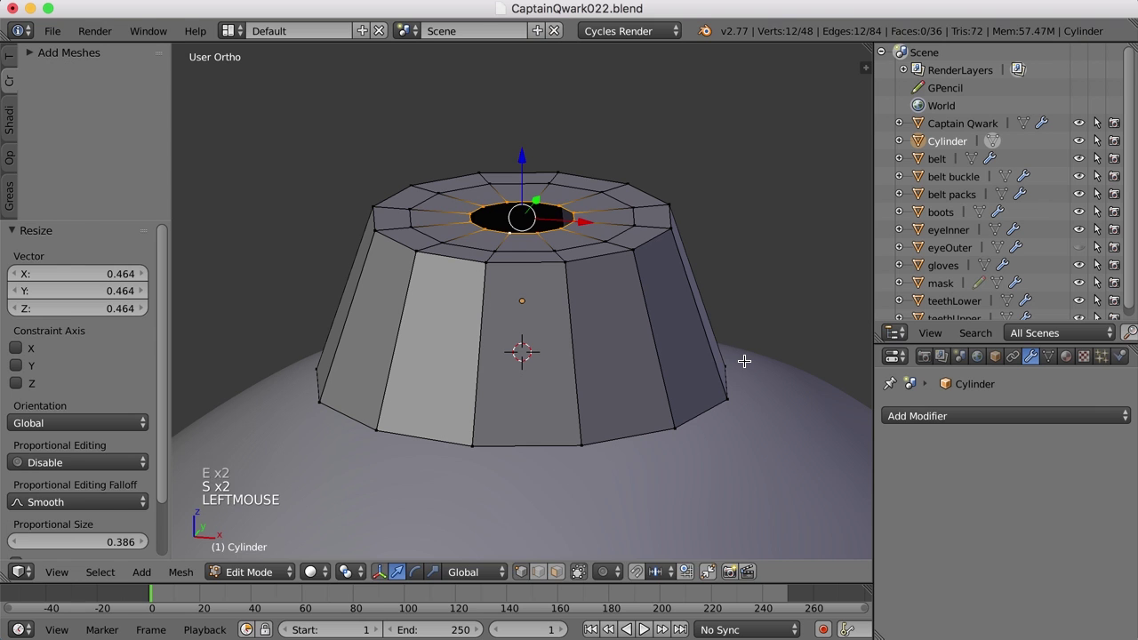
Close the top of the antenna base by extruding the innermost ring and merging its vertices at center.
key("e")
key("e")
left_click(744, 361)
key("alt+m")
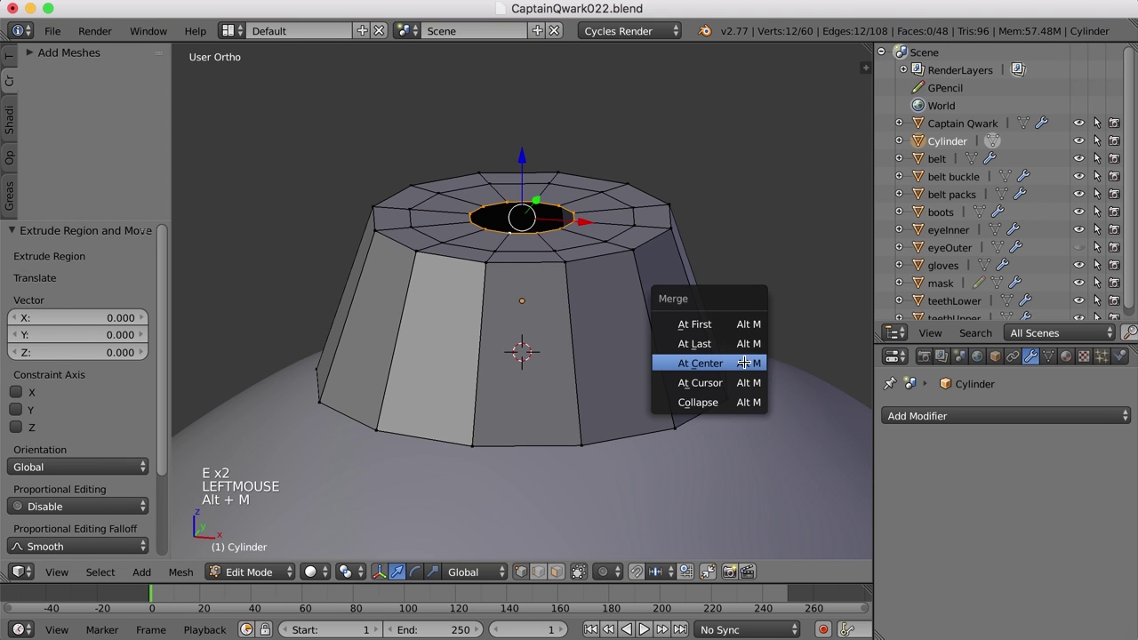
left_click(743, 362)
key("a")
Add supporting loop cuts around the base's side, one near the top at factor -0.668 and one near the bottom at 0.730.
middle_click_drag(550, 363, 559, 362)
key("ctrl+r")
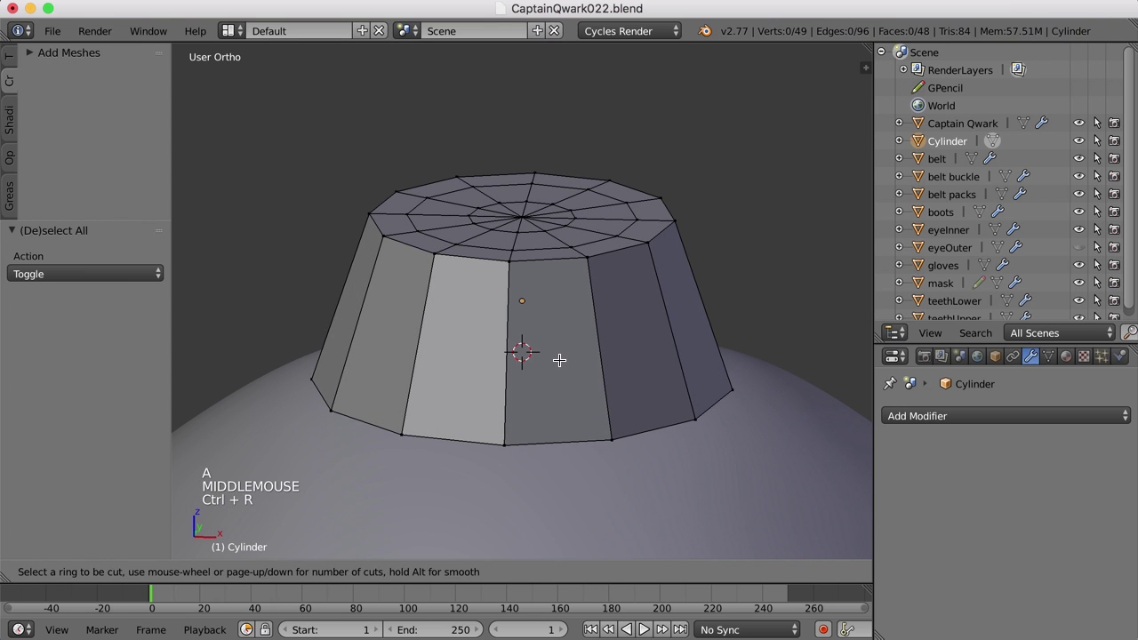
left_click(515, 338)
left_click(500, 282)
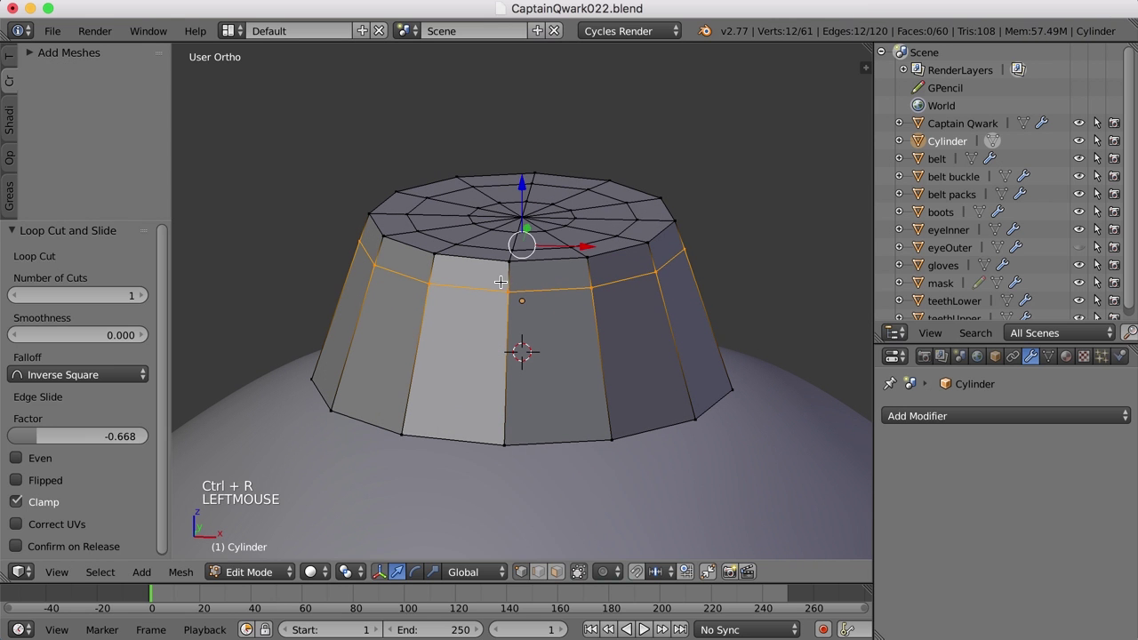
key("ctrl+r")
left_click(500, 384)
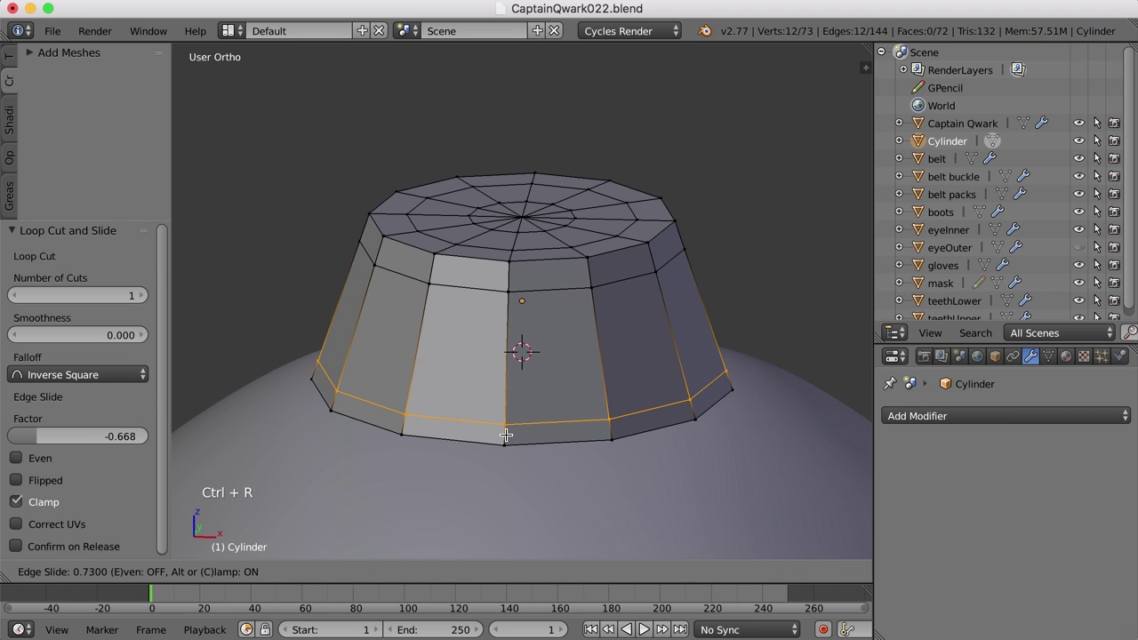
left_click(505, 435)
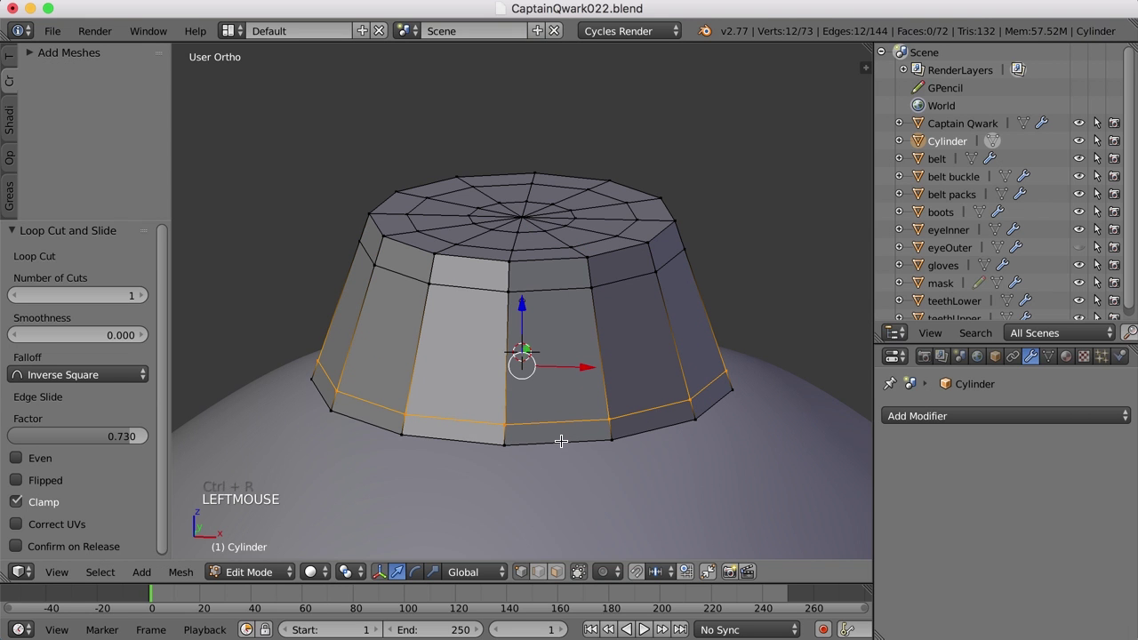
Tuck in the base's bottom rim by scaling its lowest edge loop to about 0.921.
right_click(683, 489, "alt")
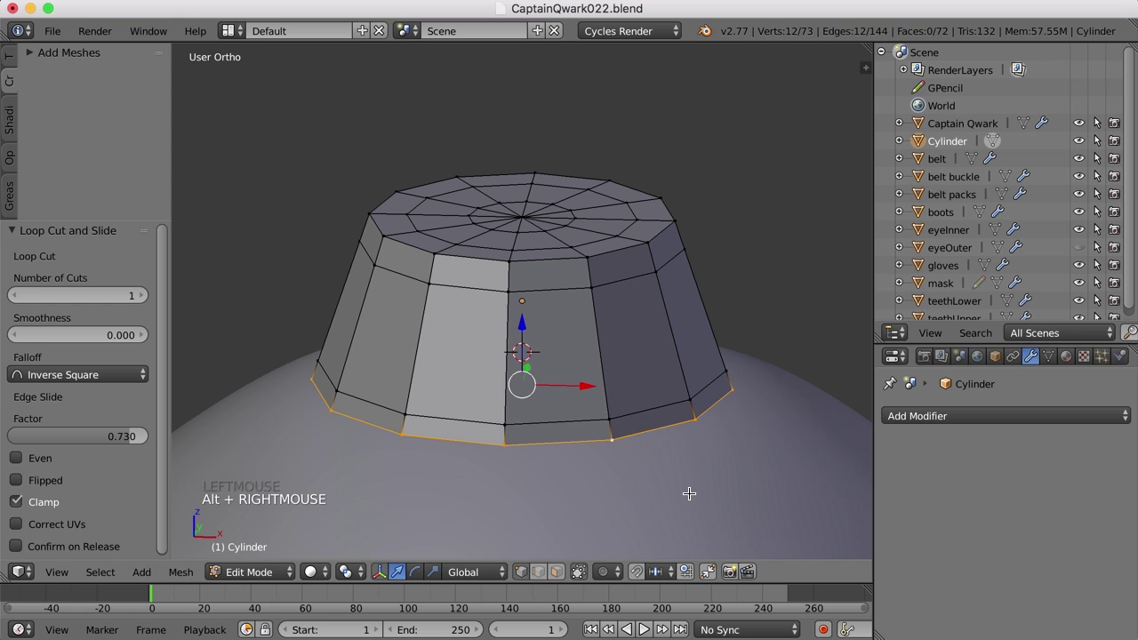
key("s")
left_click(675, 485)
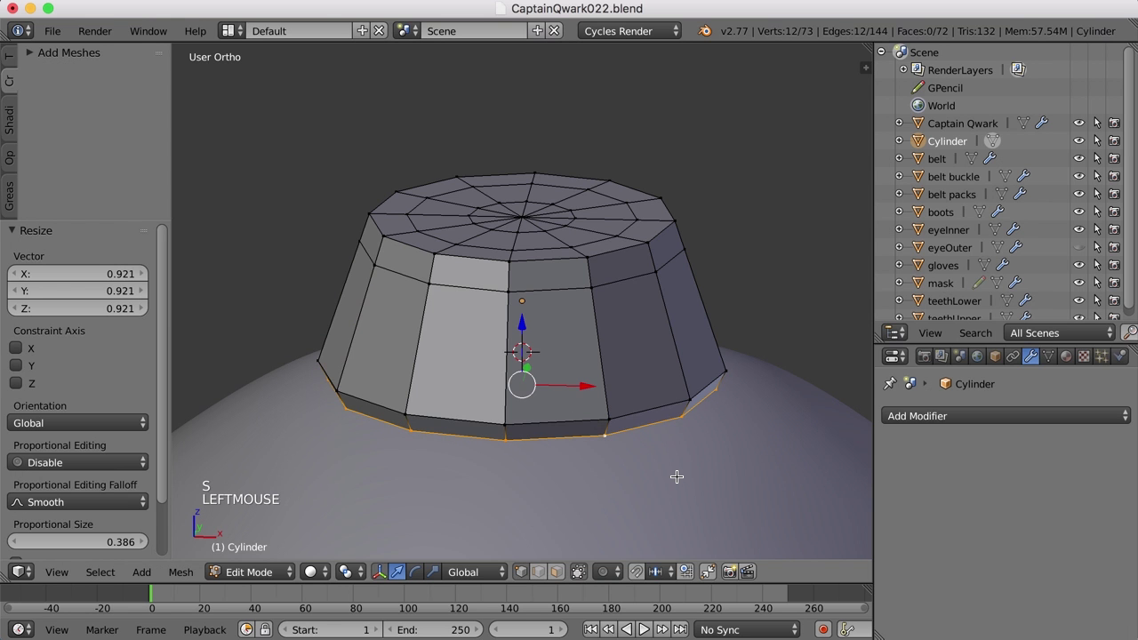
Check the antenna reference image and add a loop cut low on the base's side, slid to factor 0.594.
key("super+Tab")
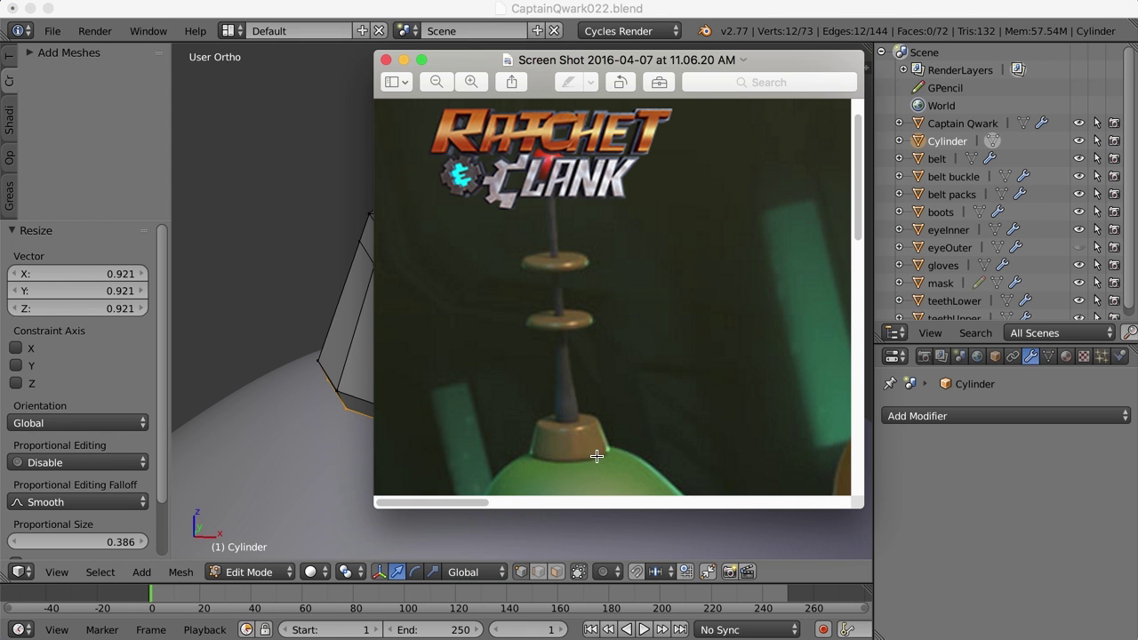
left_click(444, 16)
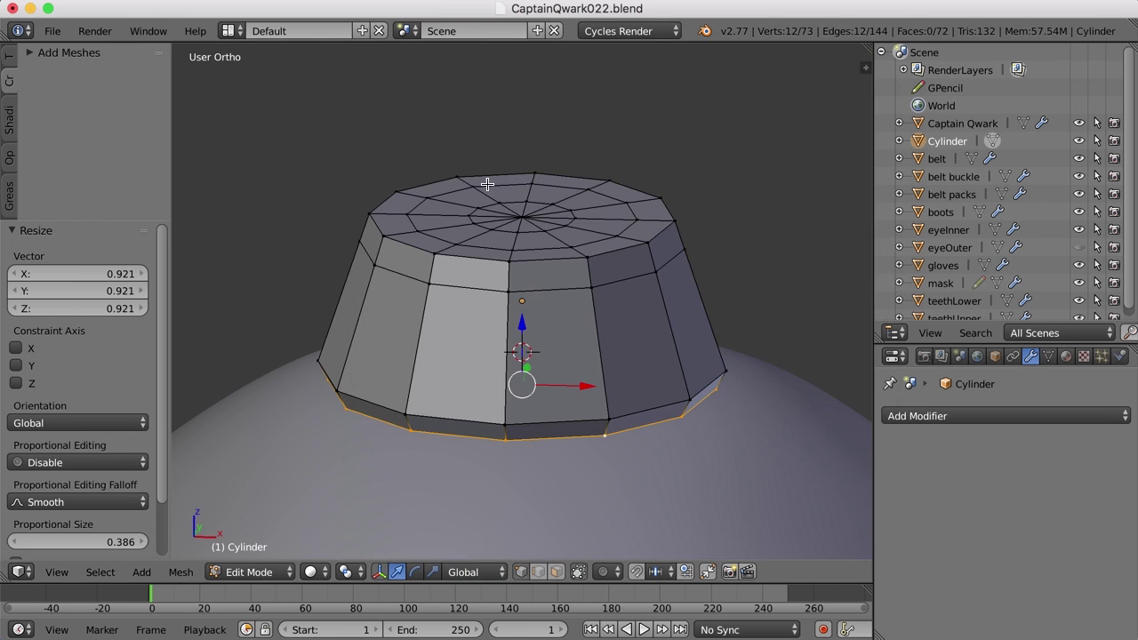
key("ctrl+r")
left_click(521, 381)
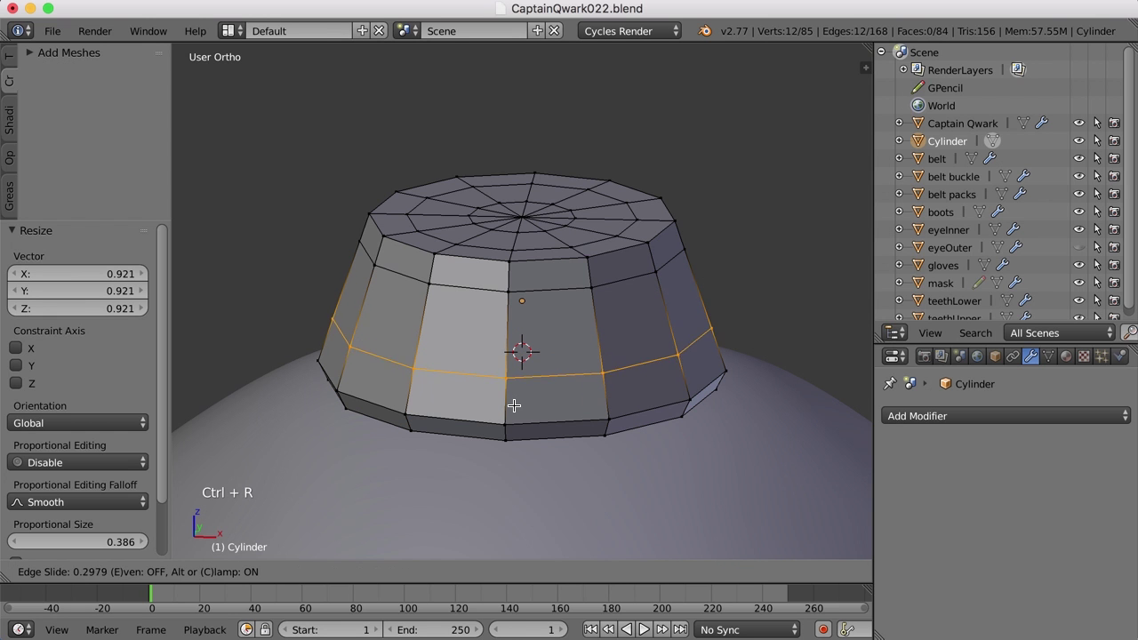
left_click(512, 423)
middle_click_drag(547, 430, 547, 426)
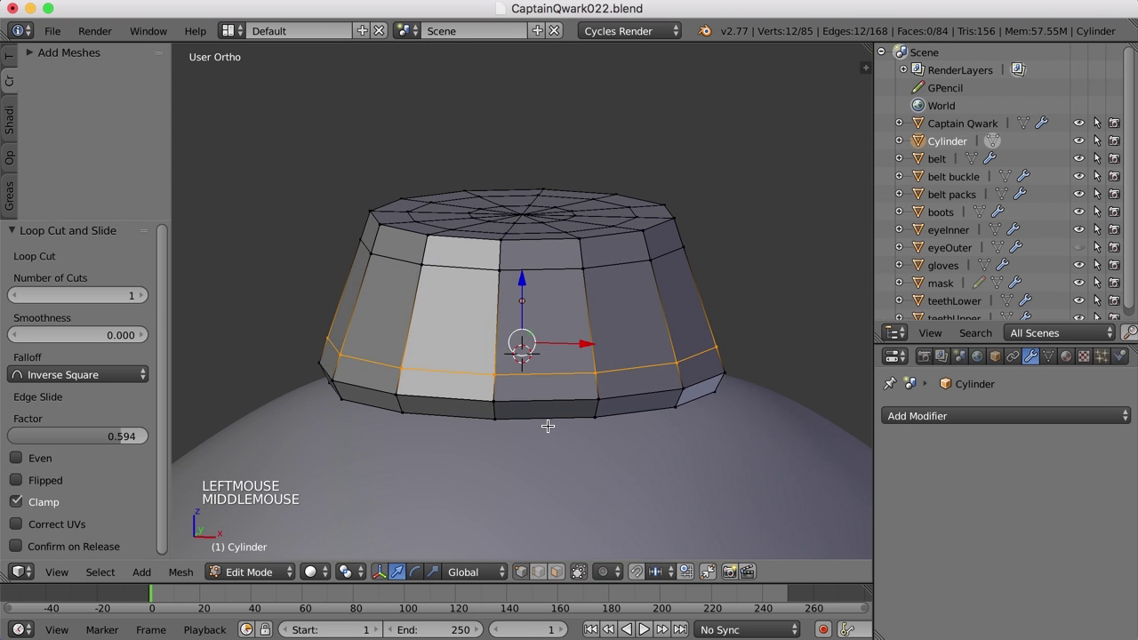
Add a Subdivision Surface modifier to the antenna base with 2 view subdivisions.
left_click(933, 418)
left_click(754, 356)
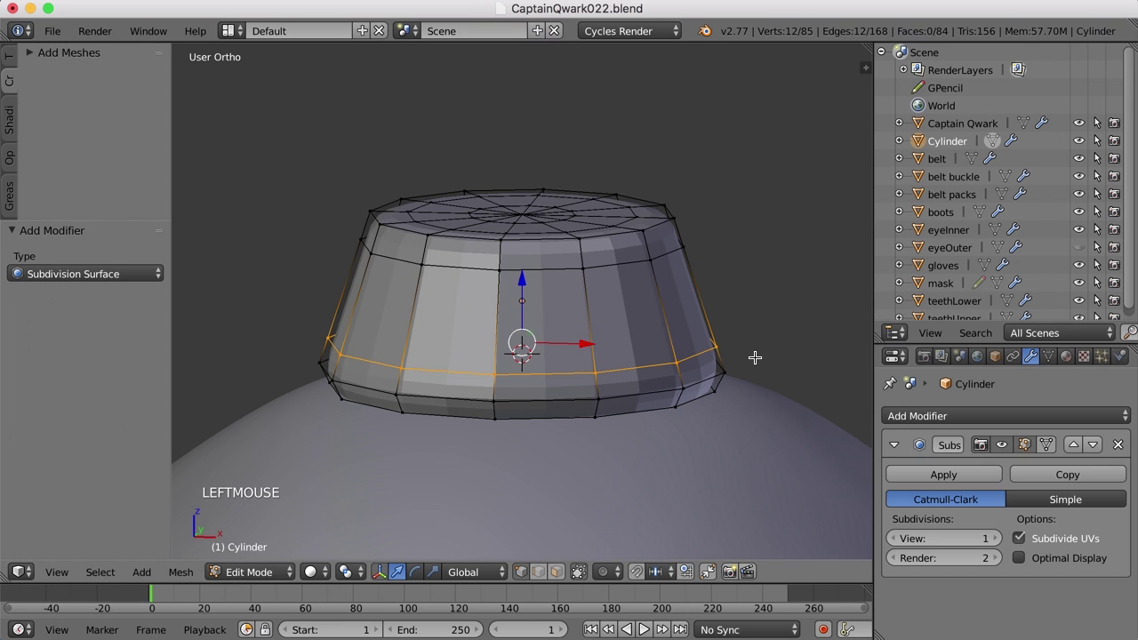
left_click(996, 539)
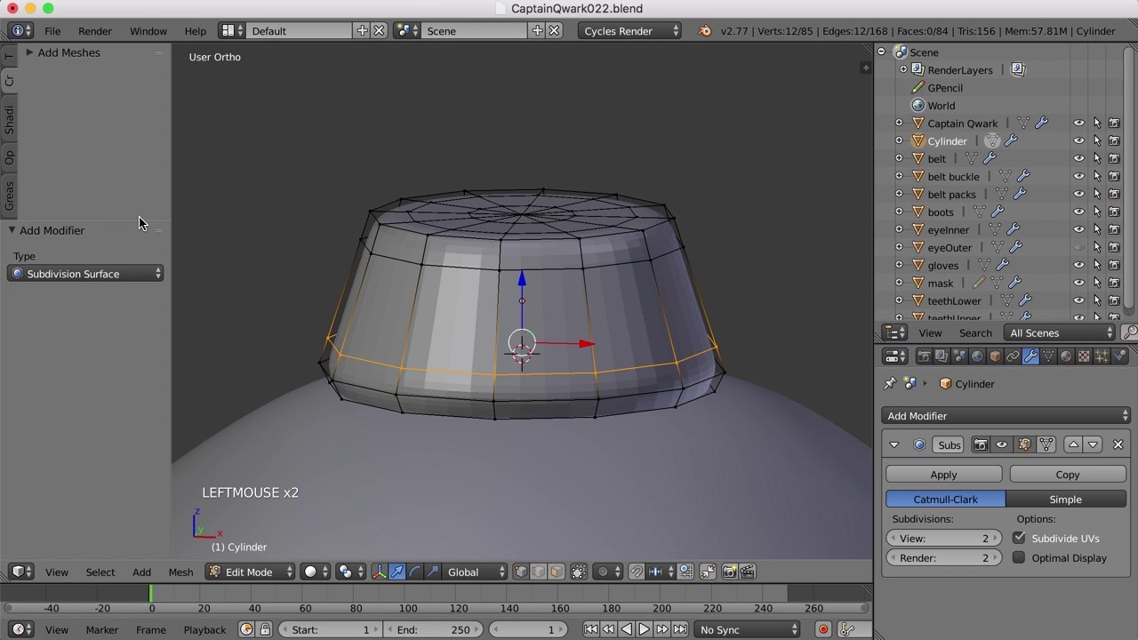
Apply smooth shading to the antenna base in Object Mode.
left_click_drag(114, 222, 121, 481)
left_click(11, 60)
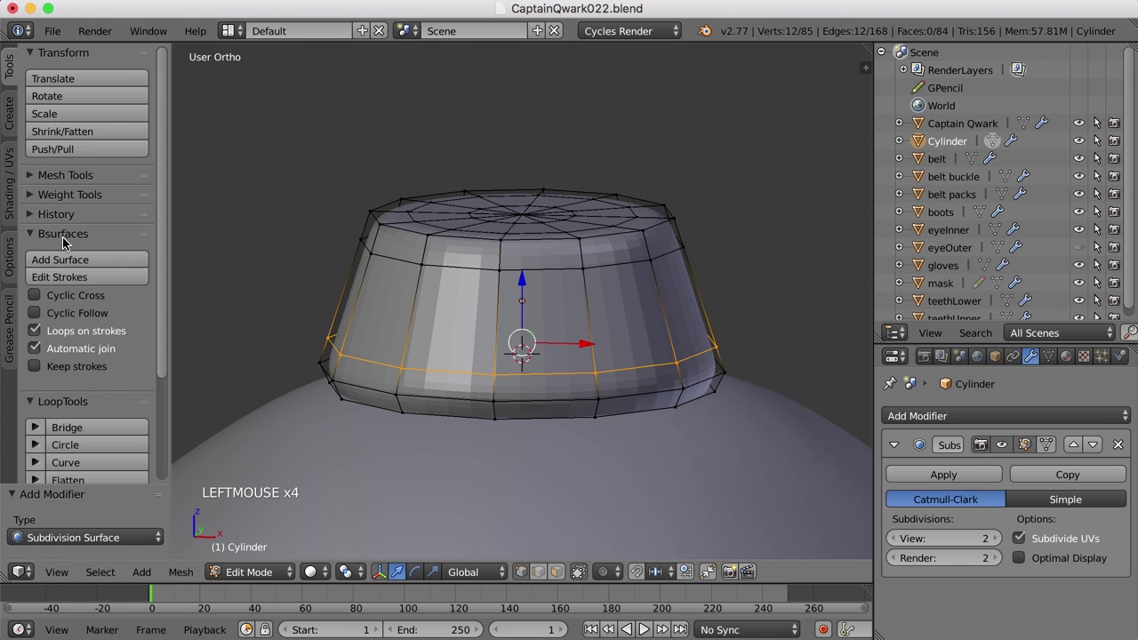
key("Tab")
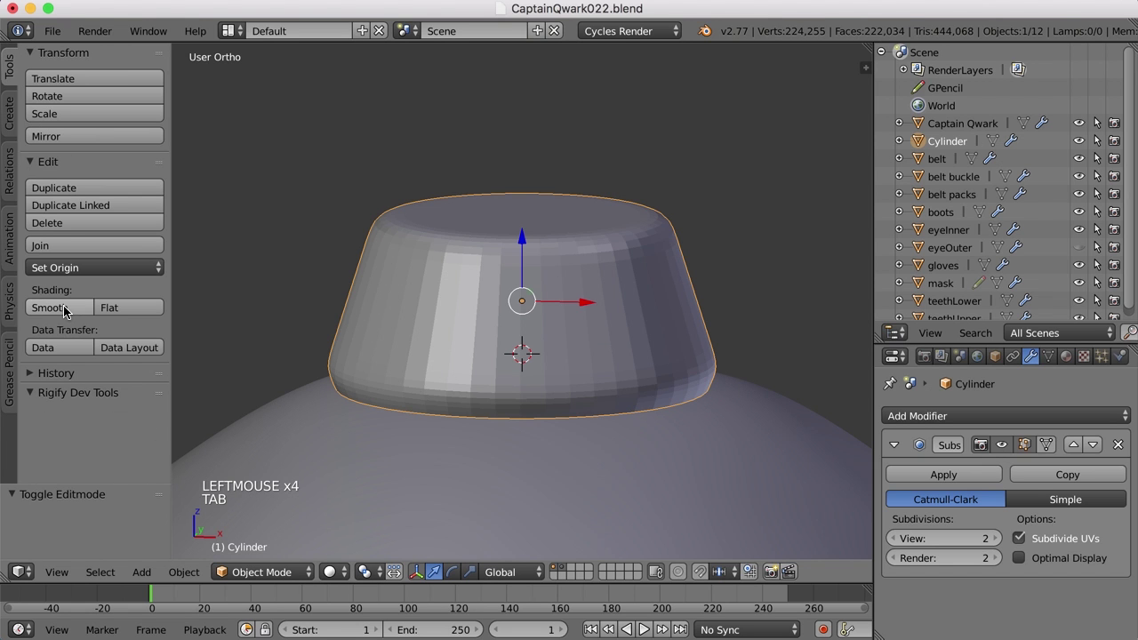
left_click(64, 310)
key("Tab")
key("Tab")
middle_click_drag(681, 357, 663, 358)
Edge-slide the base's upper supporting loop closer to the top rim to sharpen it, and return to Object Mode.
key("Tab")
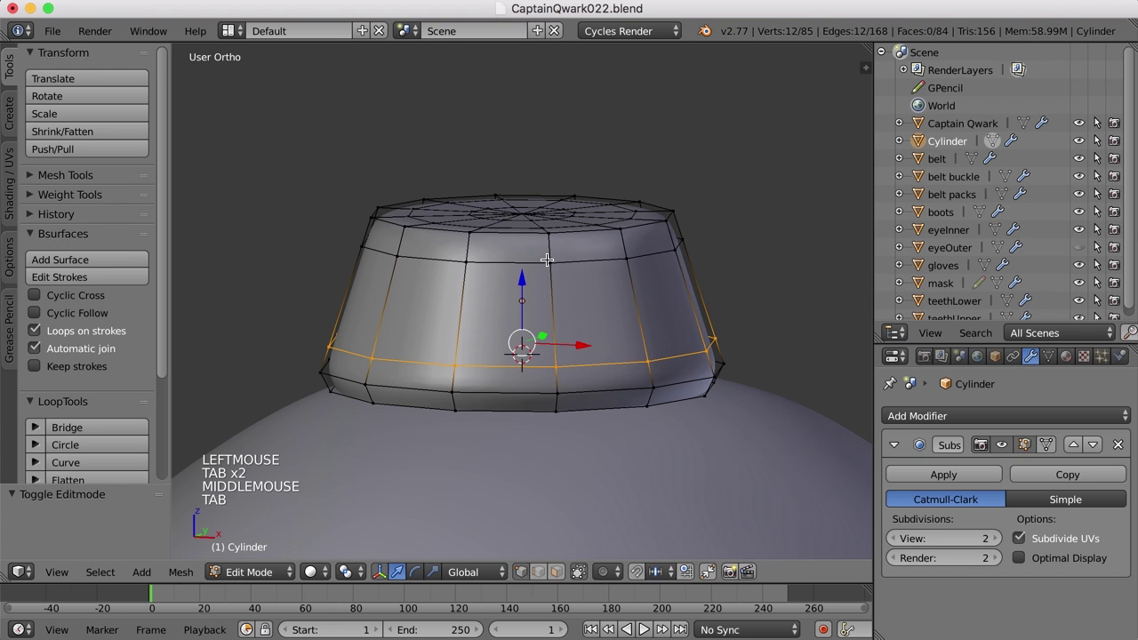
right_click(569, 259, "alt")
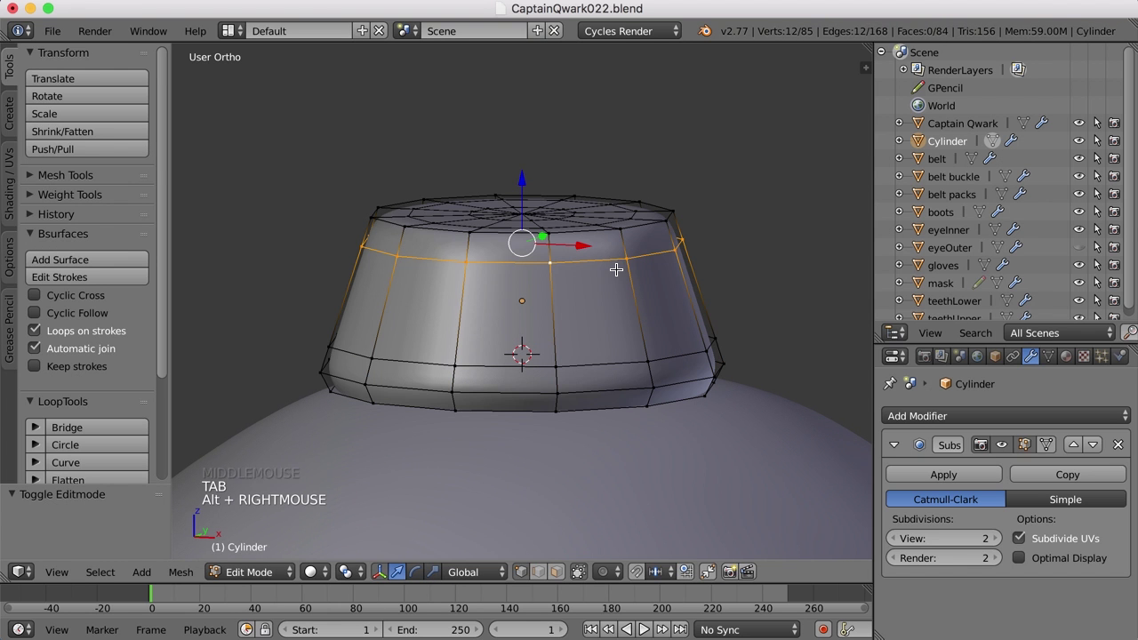
key("ctrl+e")
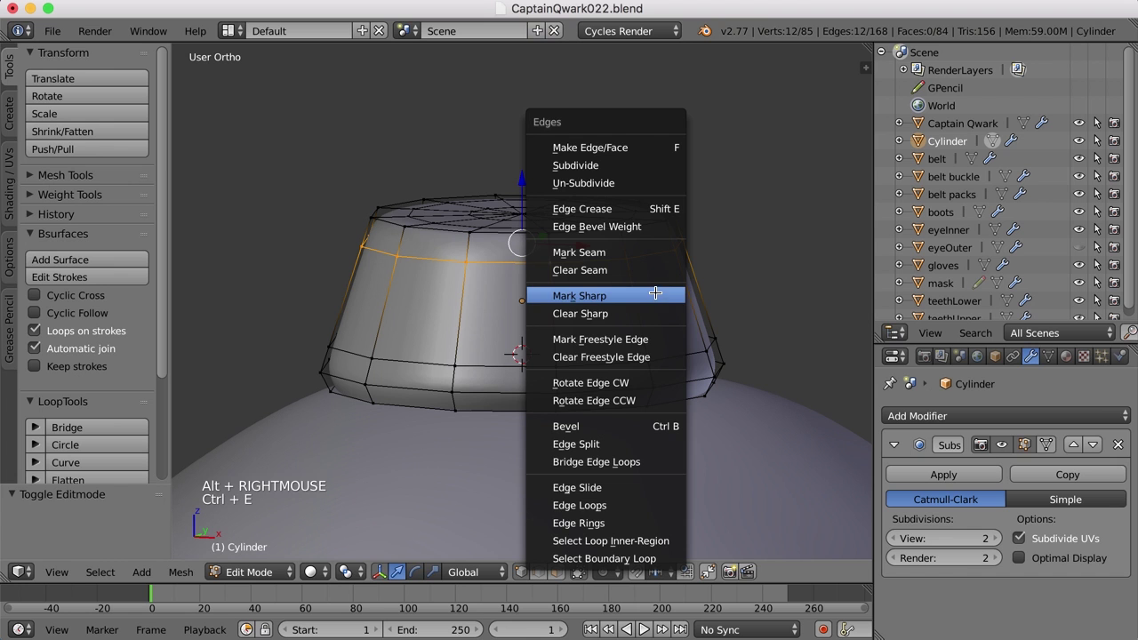
left_click(591, 487)
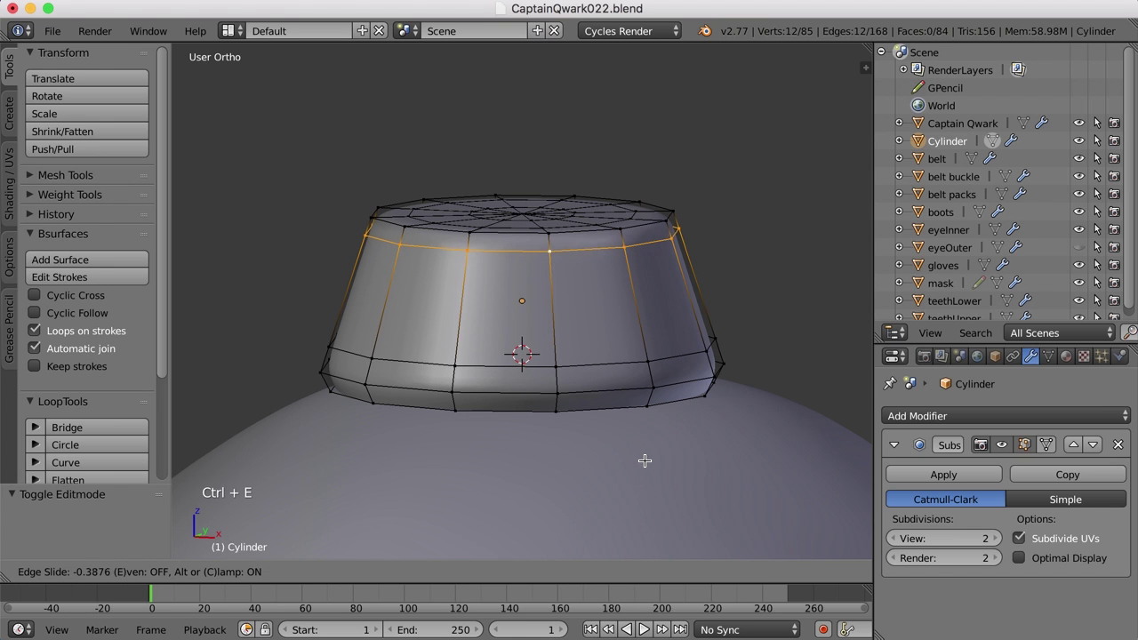
left_click(655, 448)
key("a")
key("Tab")
Raise the 3D cursor along Z to just below the lower drawn antenna disc in front view.
scroll(655, 393, "down", 2)
middle_click(655, 350)
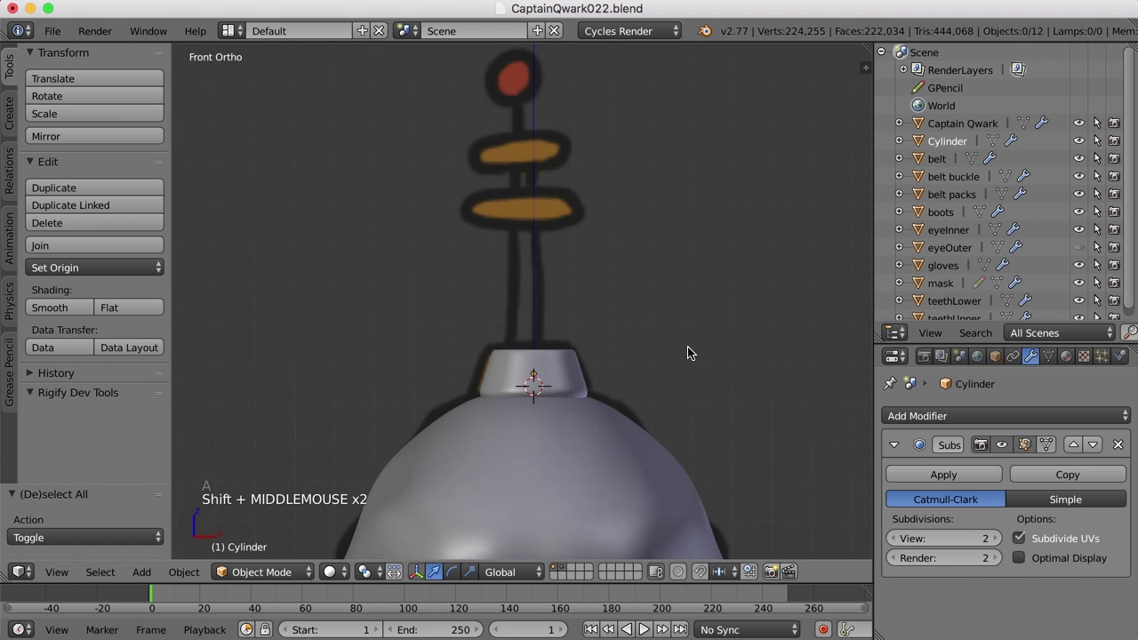
middle_click_drag(690, 350, 585, 299, "shift")
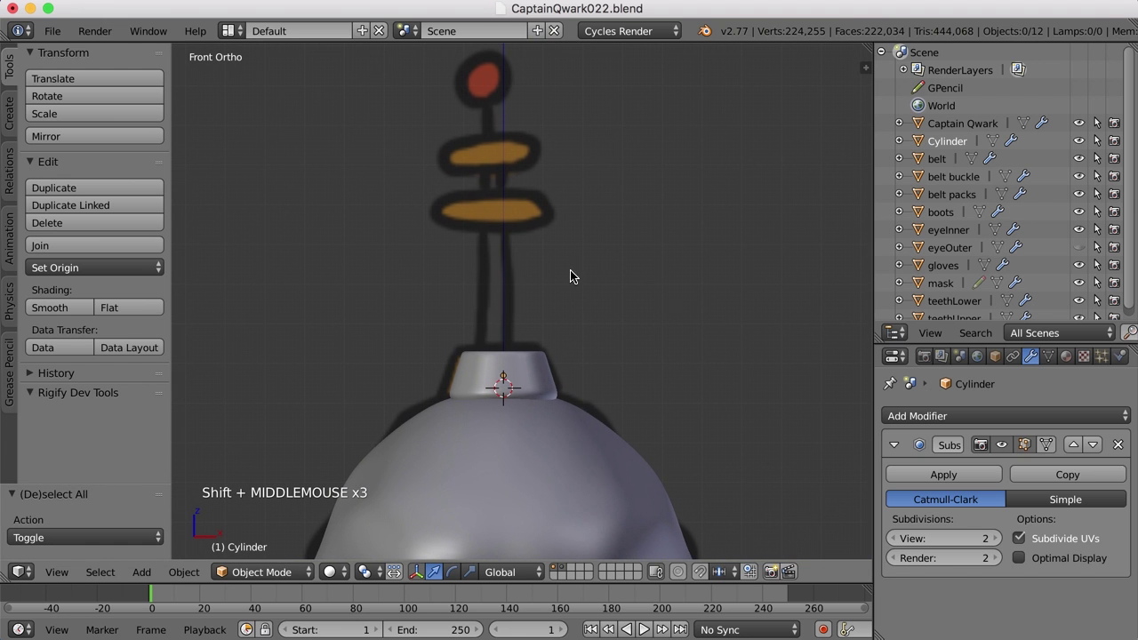
key("n")
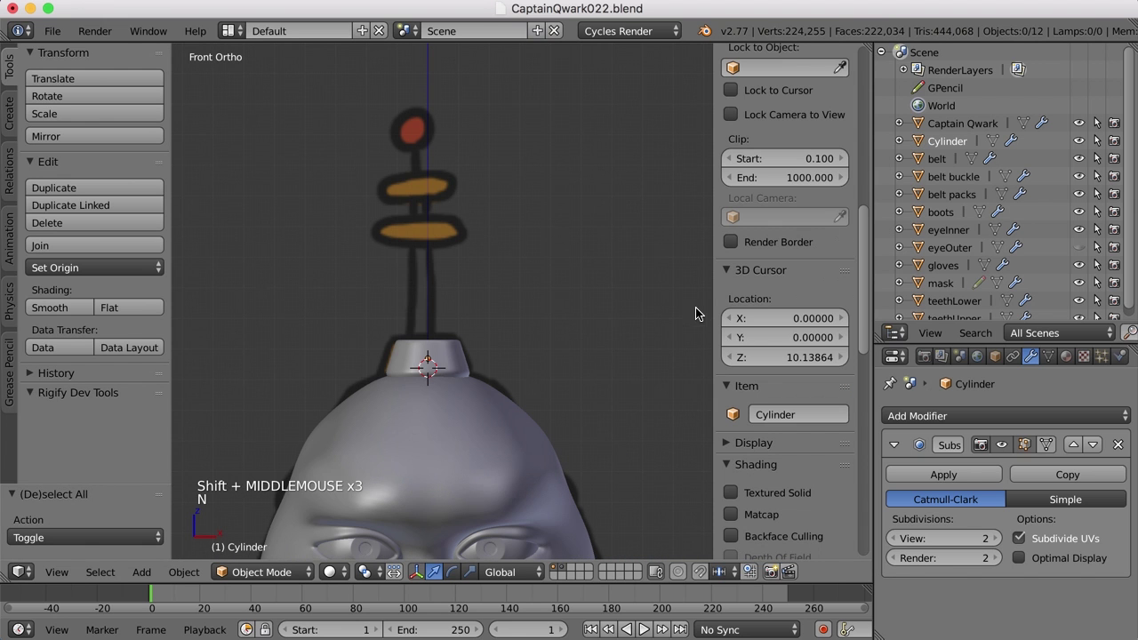
left_click(759, 355)
mouse_move(782, 357)
left_mouse_down()
mouse_move(817, 356)
mouse_move(791, 356)
left_mouse_up()
key("n")
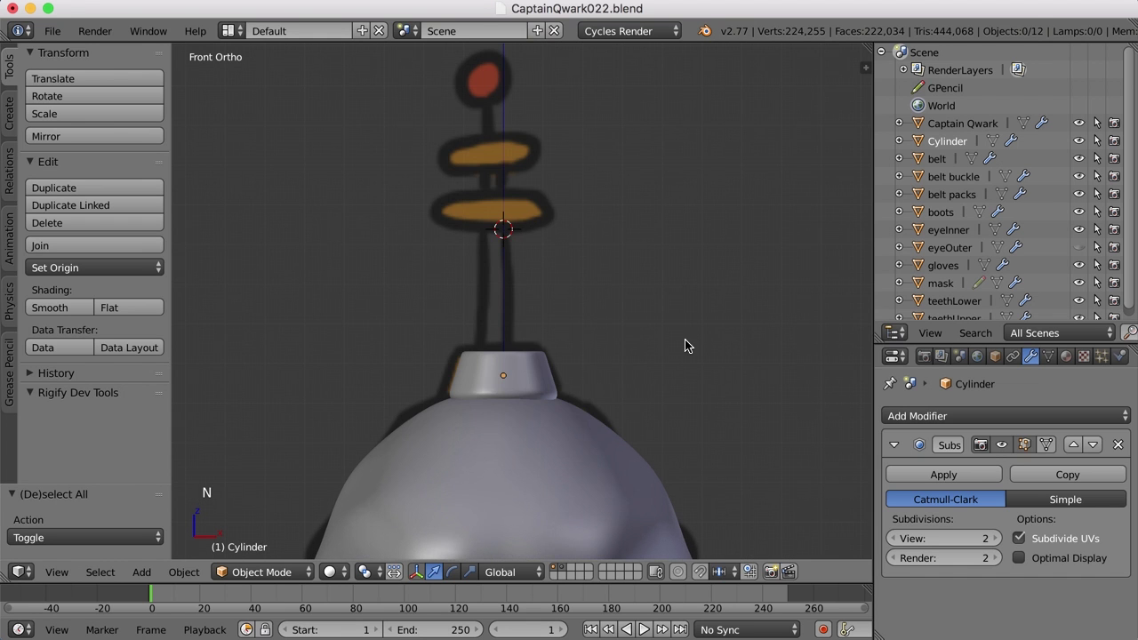
Add a 12-vertex cylinder at the 3D cursor with its cap fill type set to Triangle Fan.
scroll(564, 312, "down", 2)
left_click(9, 113)
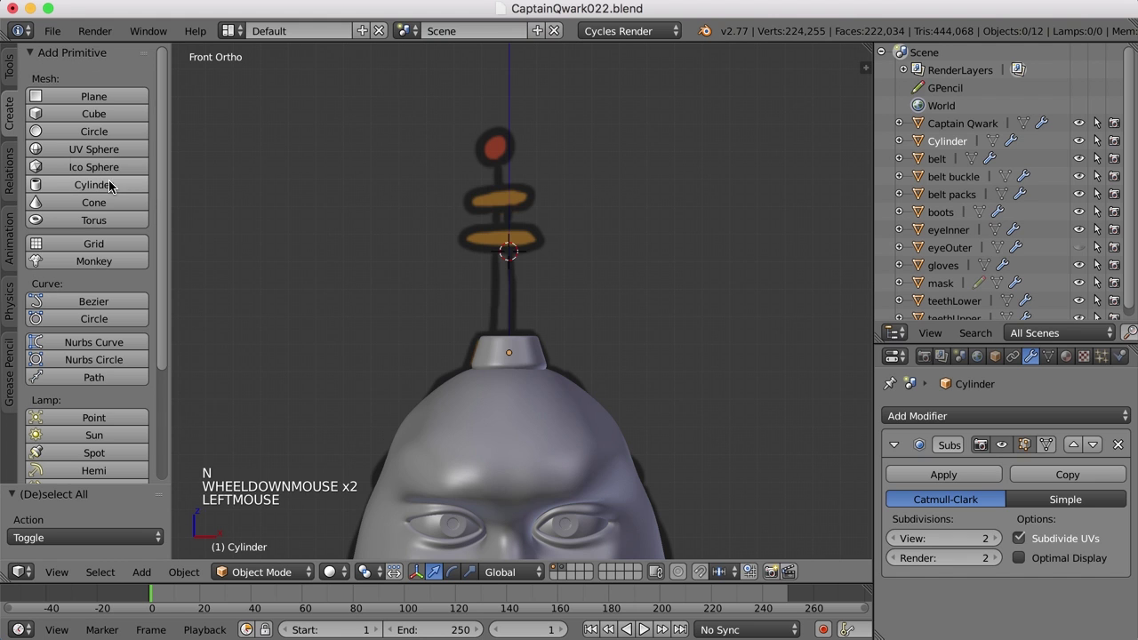
left_click(94, 185)
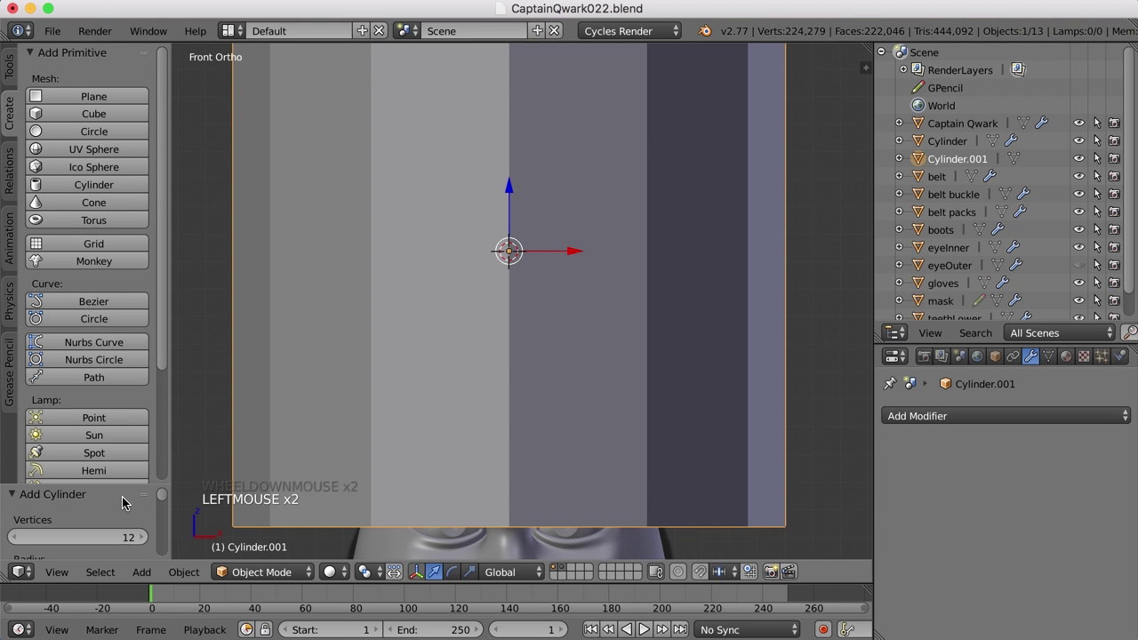
left_click_drag(118, 486, 123, 342)
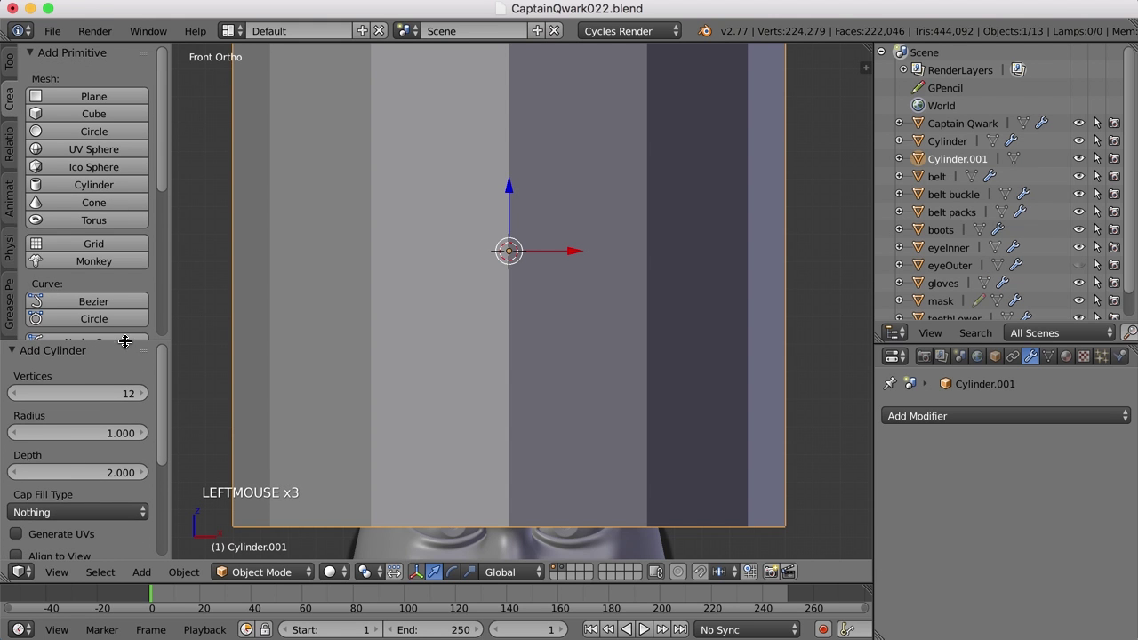
left_click(113, 520)
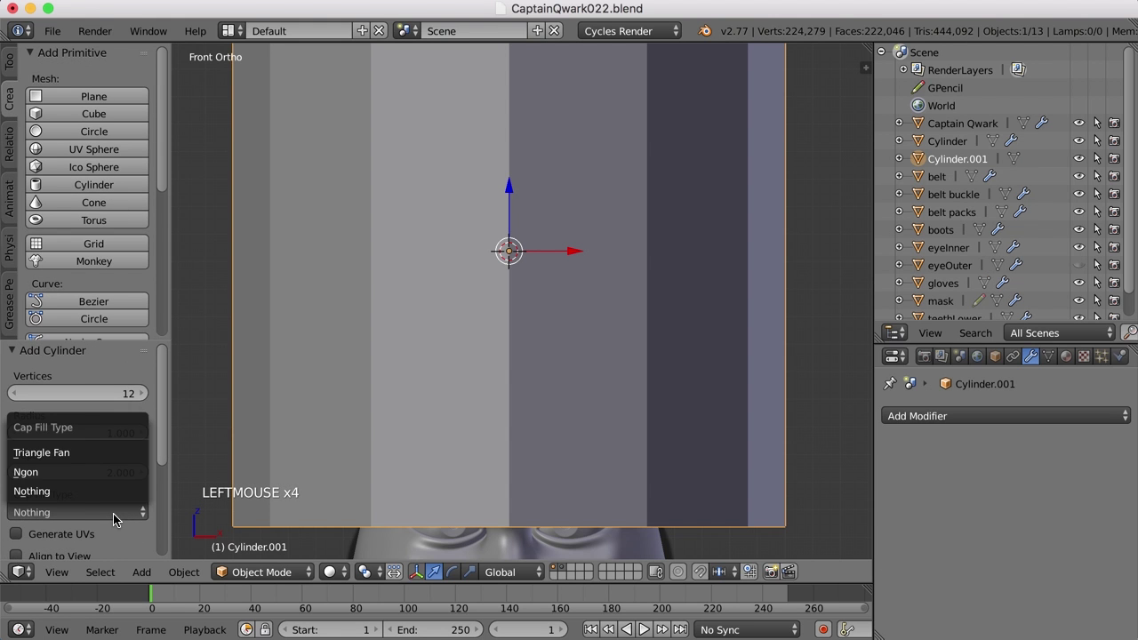
left_click(80, 452)
scroll(490, 350, "down", 3)
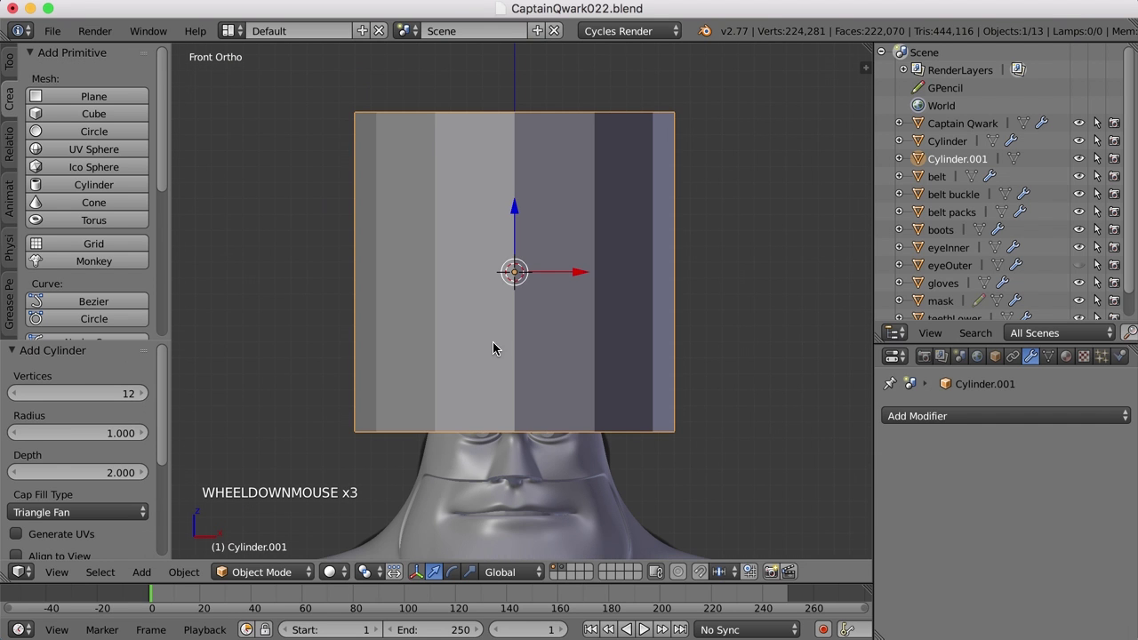
Scale the new cylinder to about 0.067, flatten it into a disc, and place it just below the lower drawn antenna disc.
key("s")
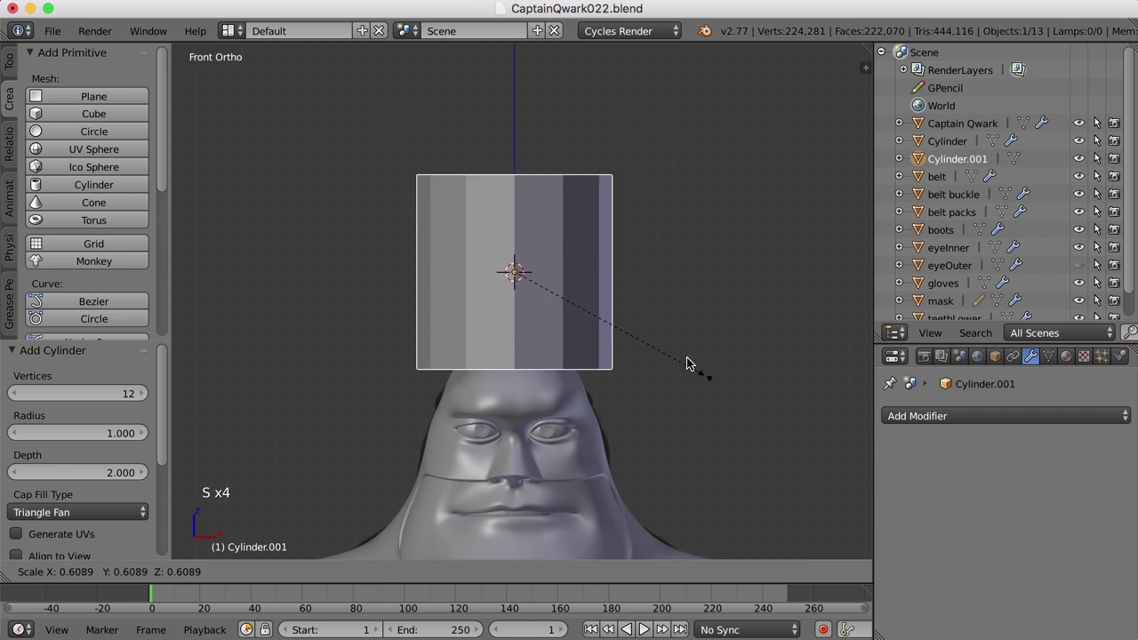
left_click(538, 272)
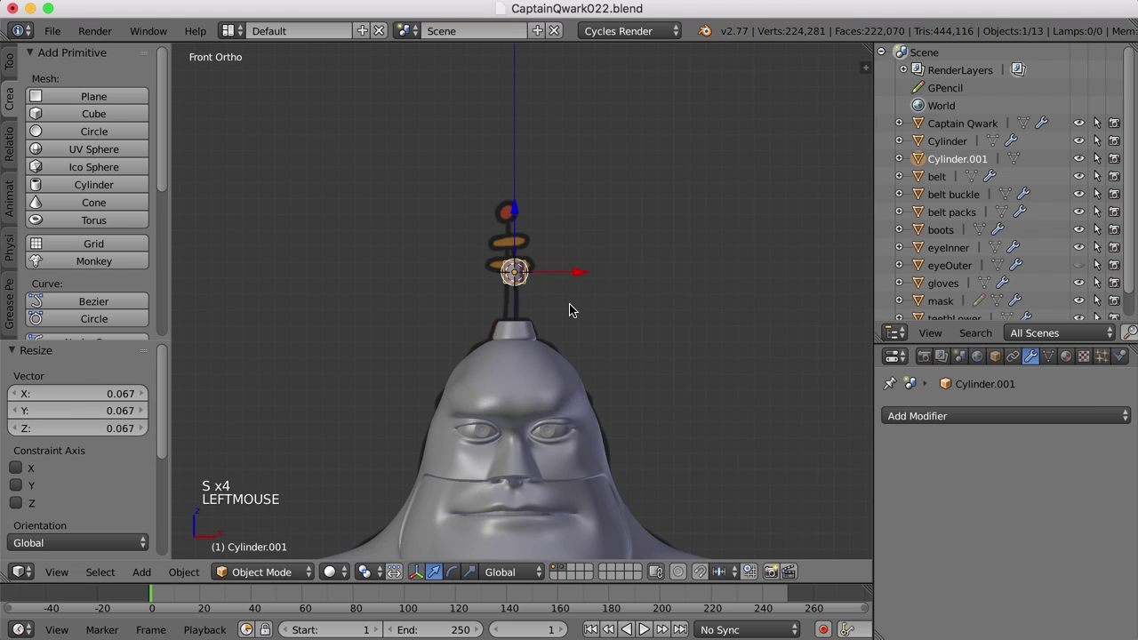
scroll(575, 293, "up", 4)
middle_click_drag(582, 278, 649, 332, "shift")
scroll(619, 343, "up", 2)
scroll(619, 343, "up", 4)
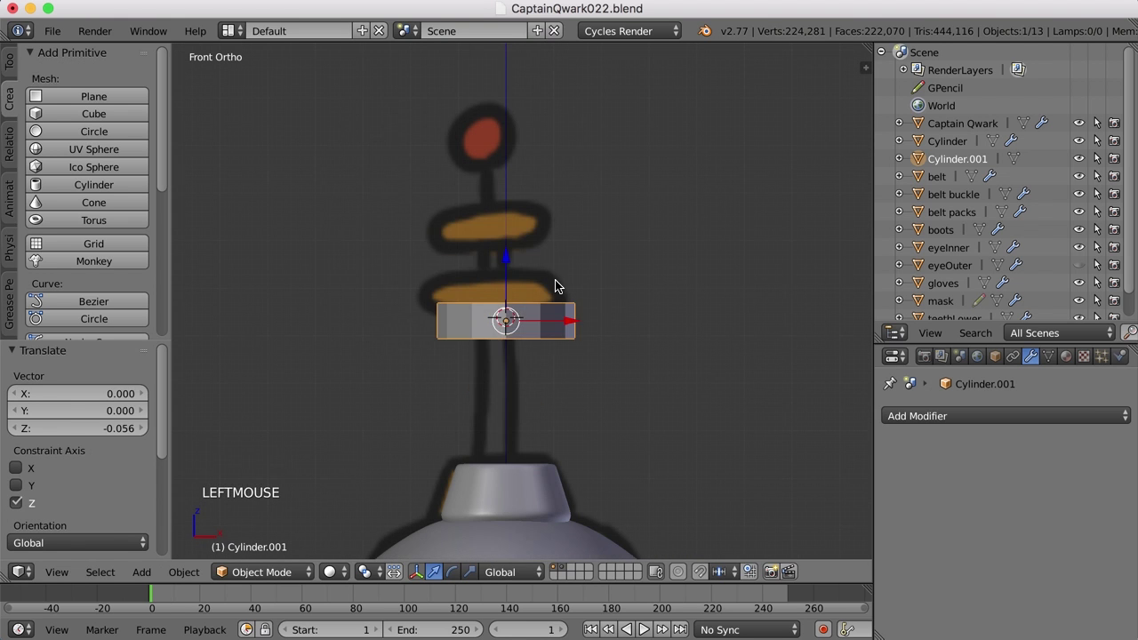
Duplicate the disc about 0.145 upward along Z to just below the upper drawn disc, and deselect everything.
key("shift+d")
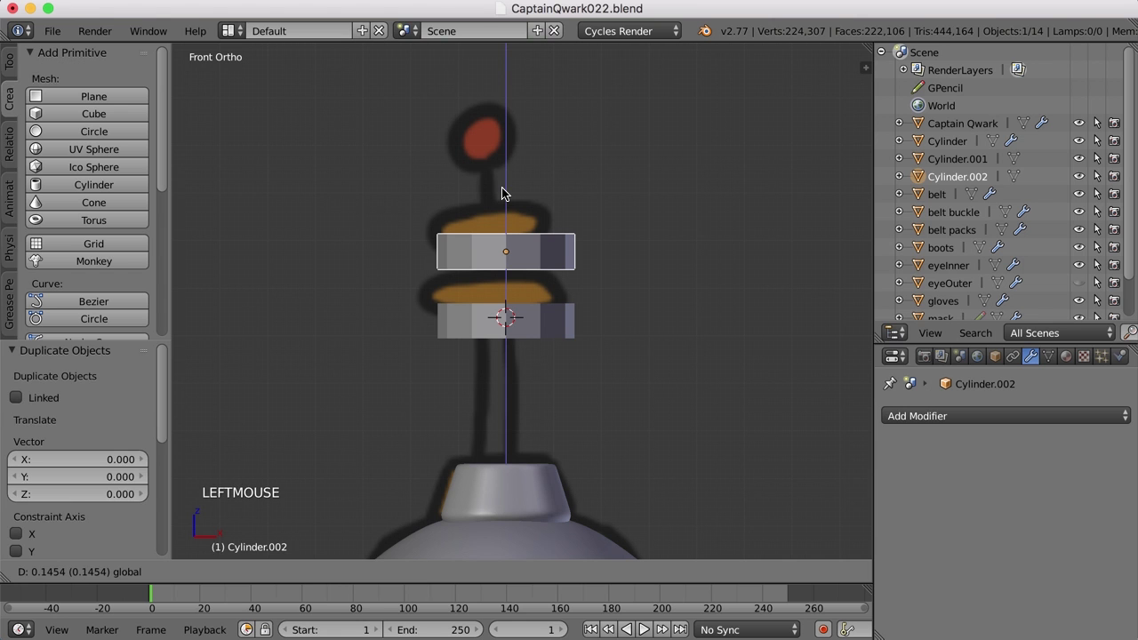
left_click(502, 194)
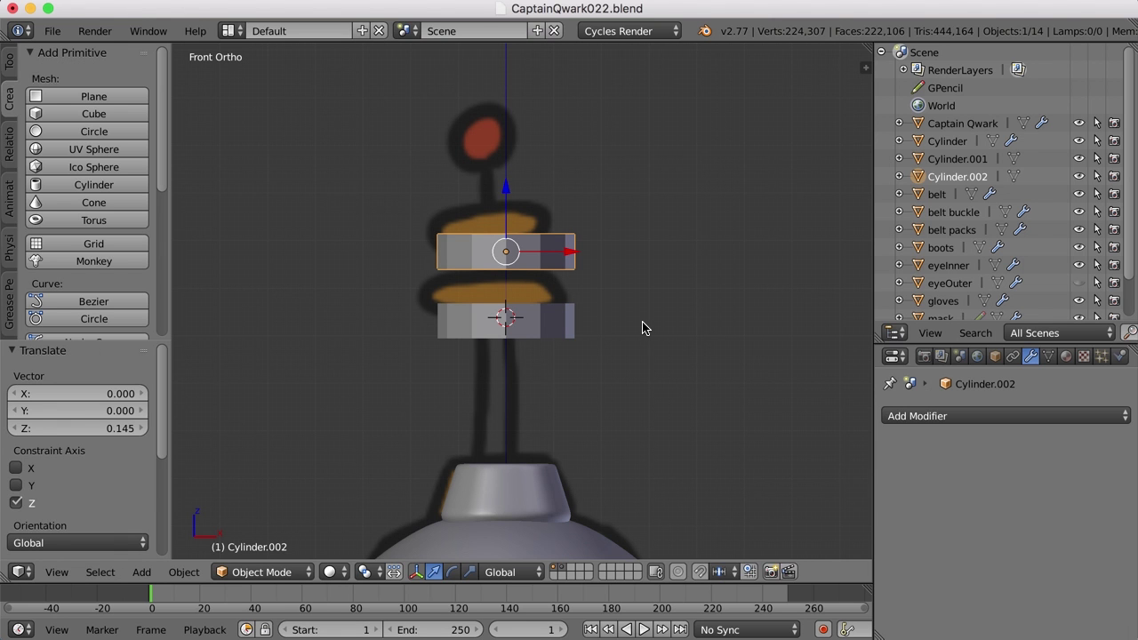
key("a")
Raise the 3D cursor to Z 10.89864, level with the drawn red ball at the antenna's tip.
key("n")
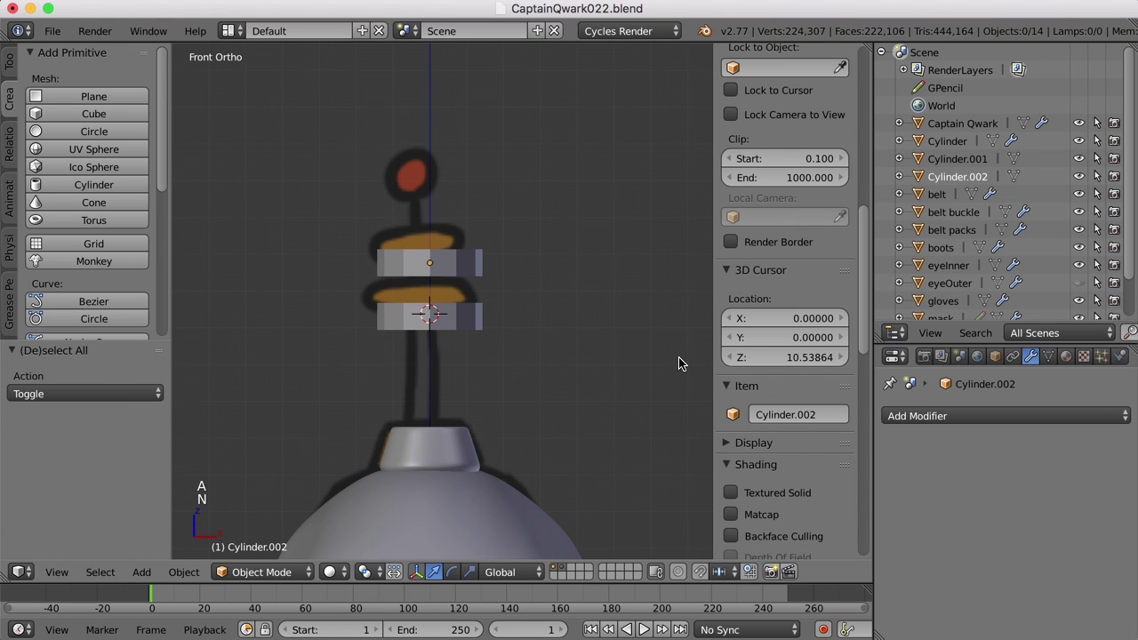
left_click_drag(769, 364, 797, 364)
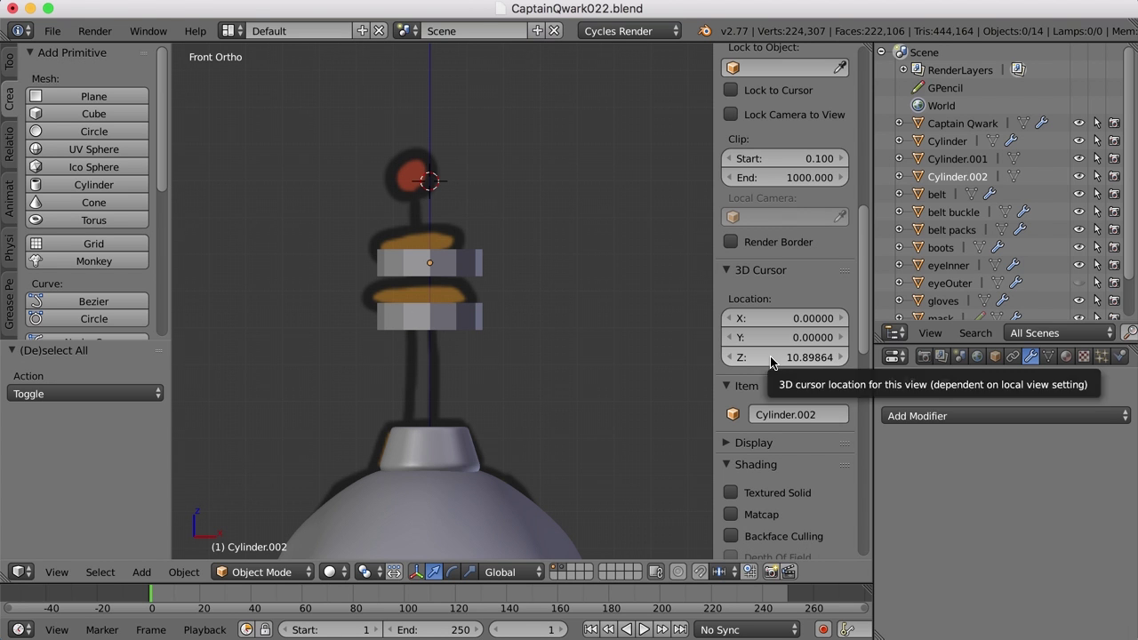
key("n")
Add a UV sphere at the 3D cursor and scale it to about 0.055 to form the ball at the antenna's tip.
left_click_drag(97, 346, 98, 471)
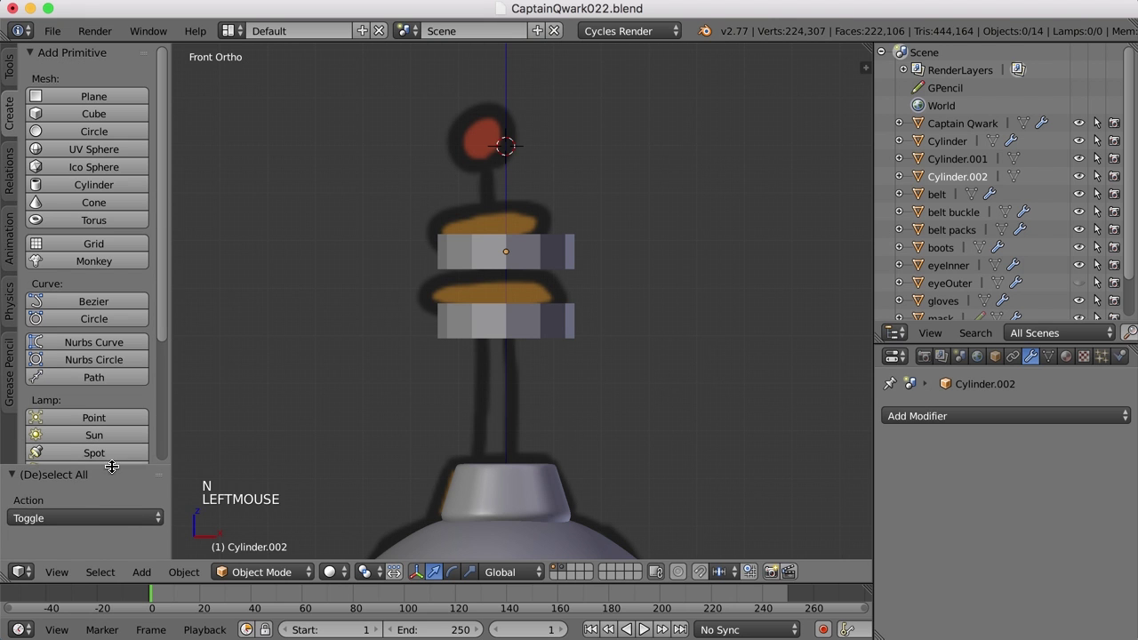
left_click(122, 150)
scroll(569, 297, "down", 5)
scroll(573, 297, "down", 1)
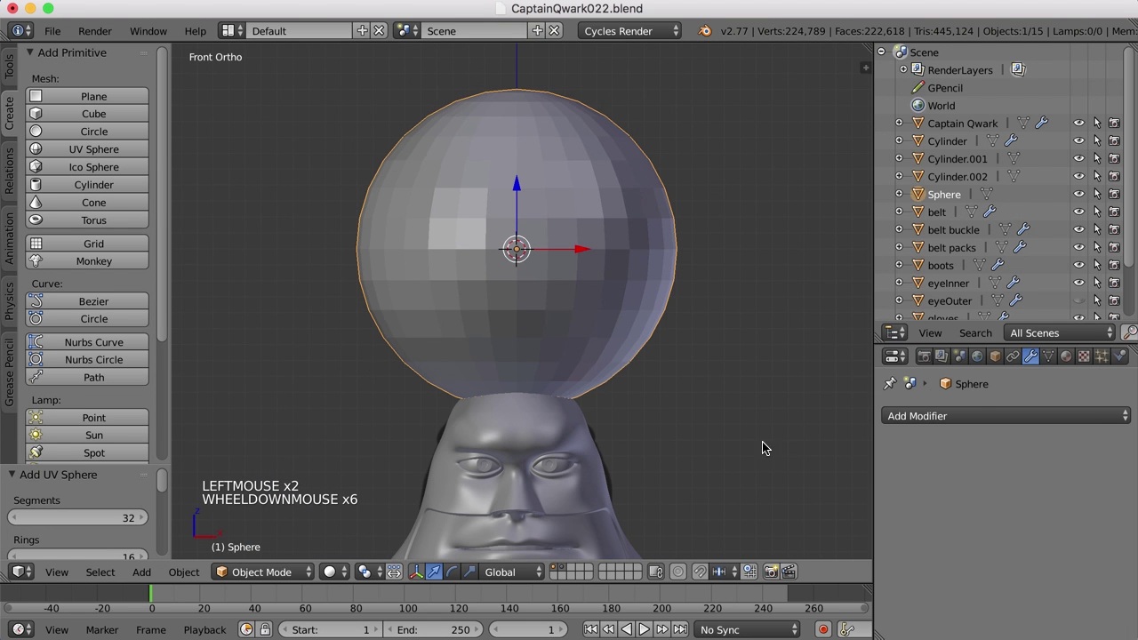
key("s")
left_click(545, 264)
scroll(544, 264, "up", 6)
Give the tip ball a Subdivision Surface modifier with 2 view subdivisions and smooth shading, and deselect everything.
left_click(999, 416)
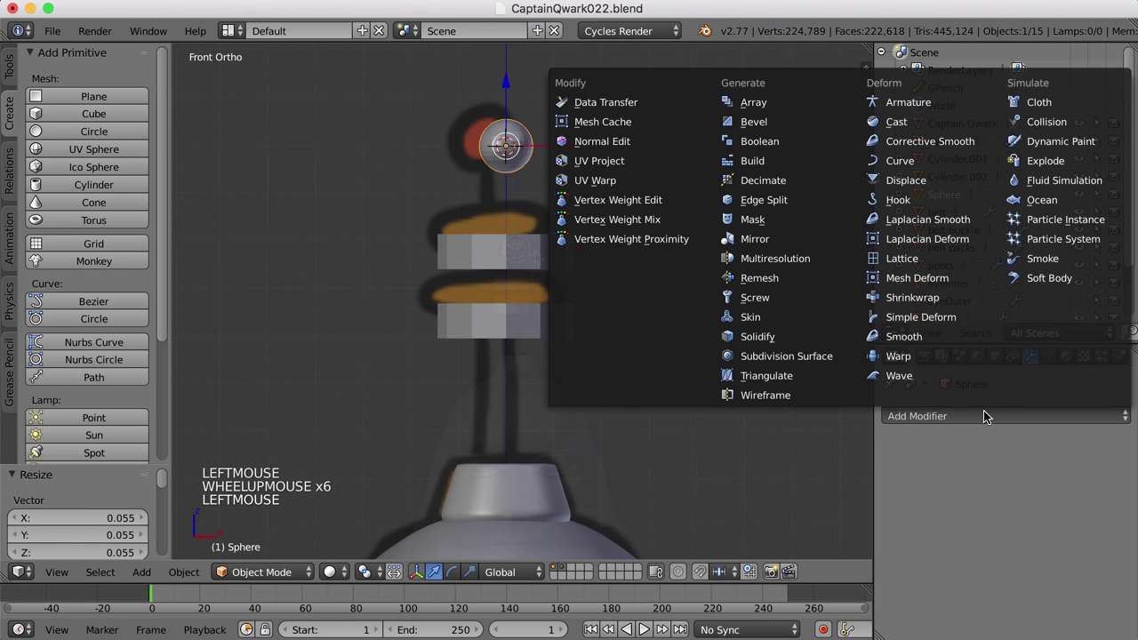
left_click(810, 356)
left_click(994, 538)
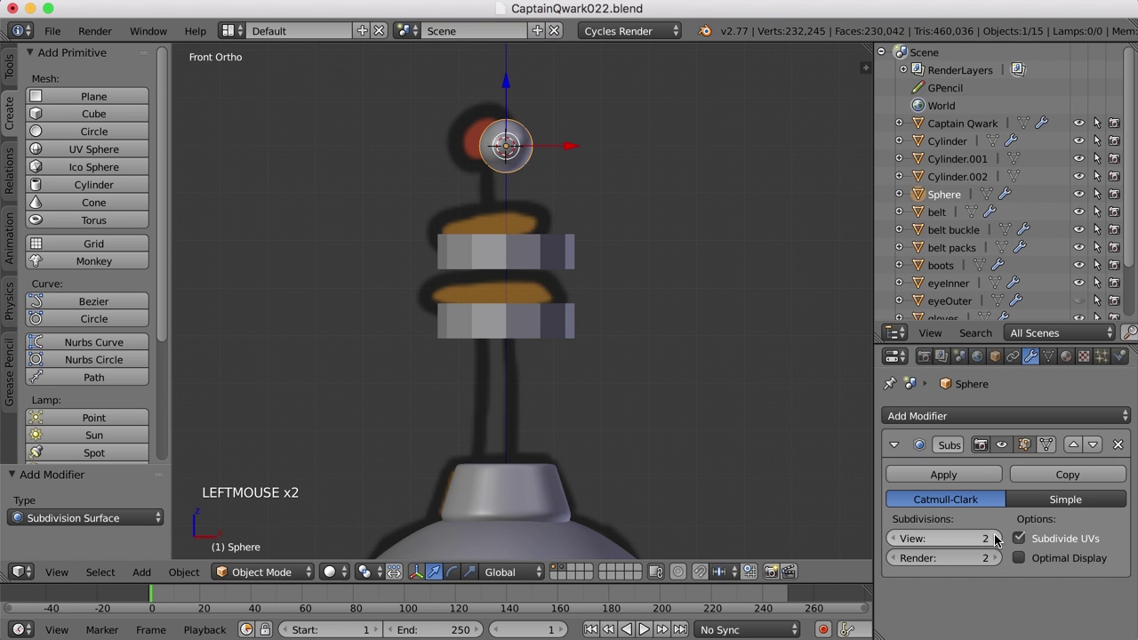
left_click(9, 66)
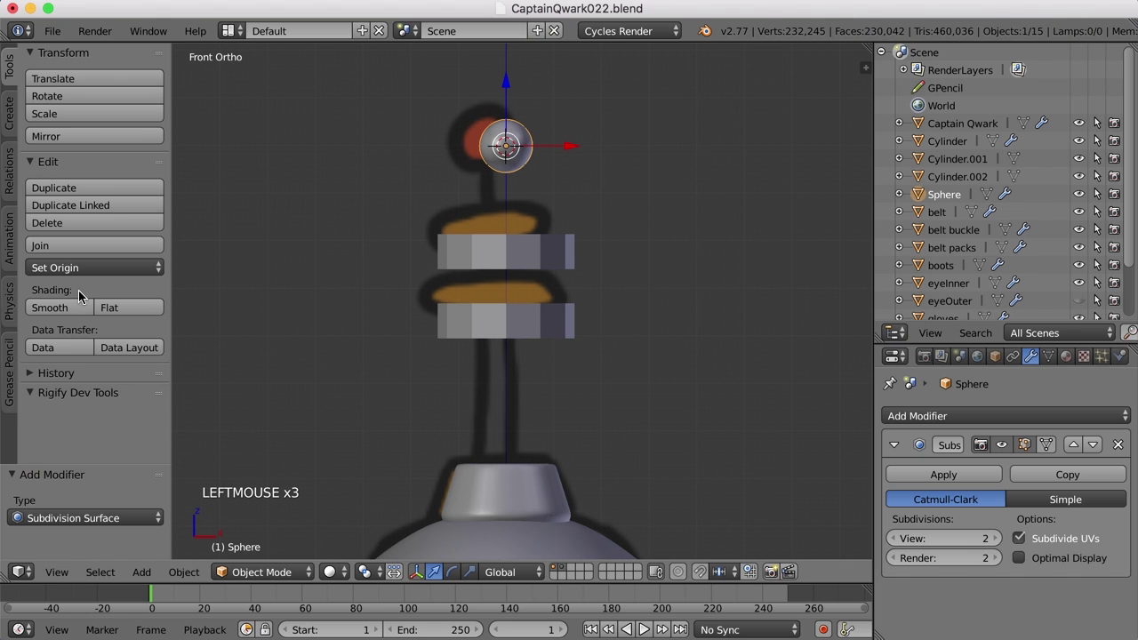
left_click(38, 308)
key("a")
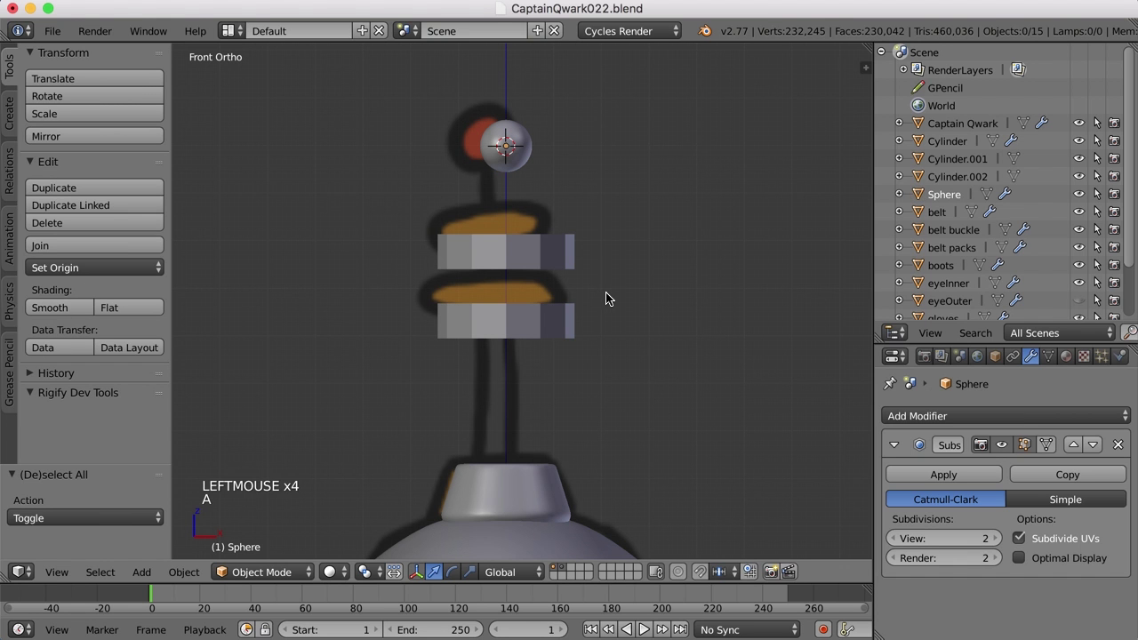
Link the antenna base's modifiers to the lower disc and apply smooth shading.
right_click(542, 325)
middle_click_drag(631, 374, 642, 353, "shift")
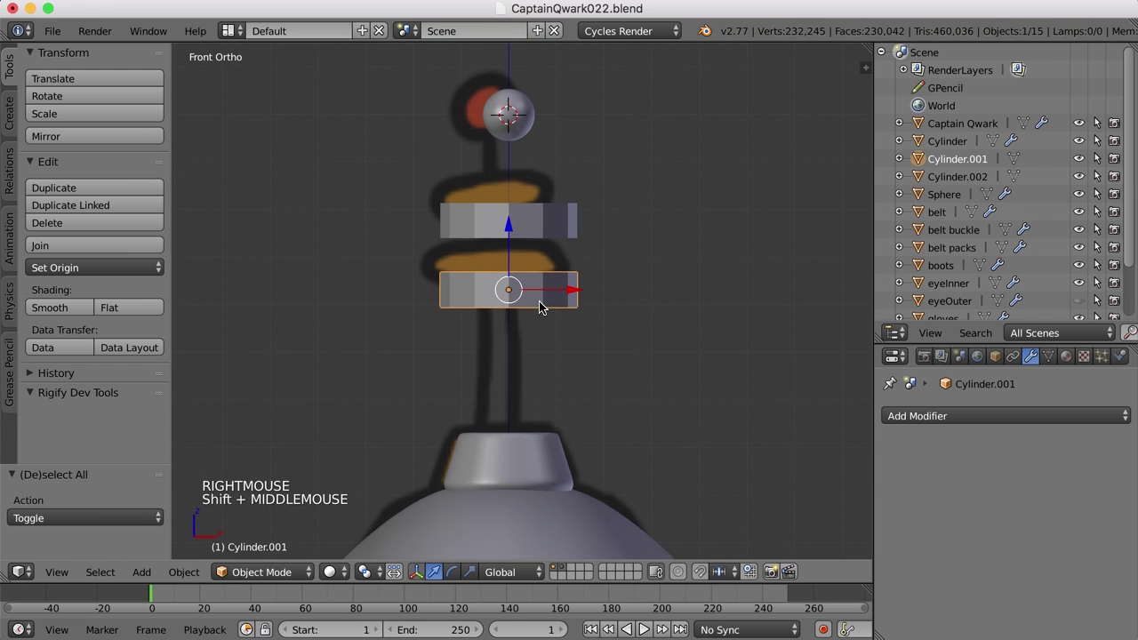
scroll(654, 331, "up", 2)
scroll(656, 333, "down", 2)
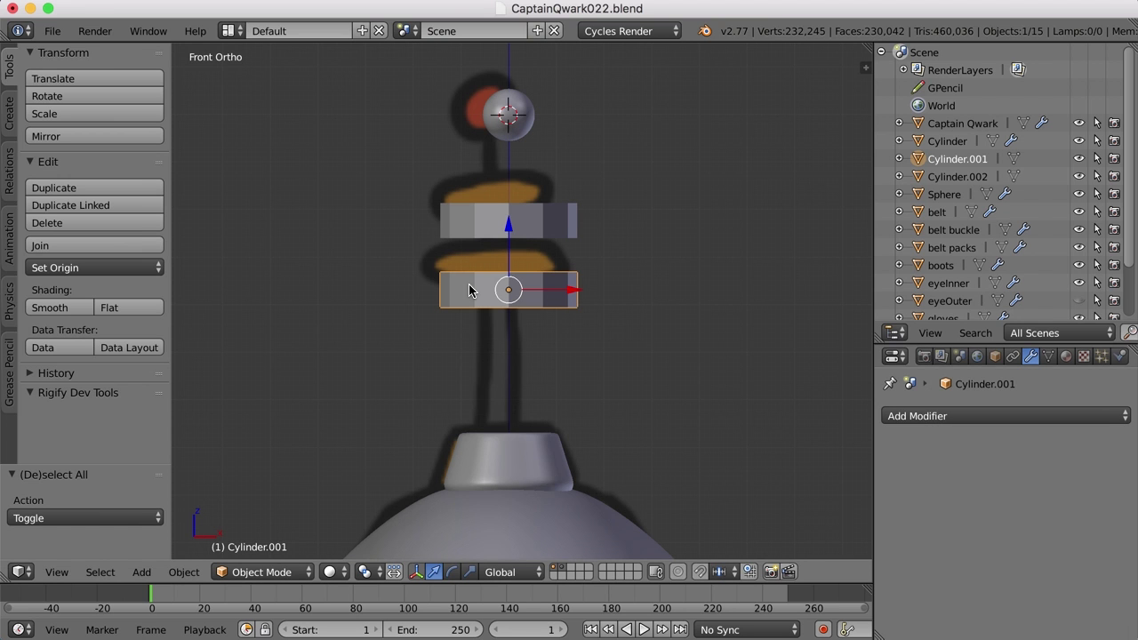
right_click(525, 463, "shift")
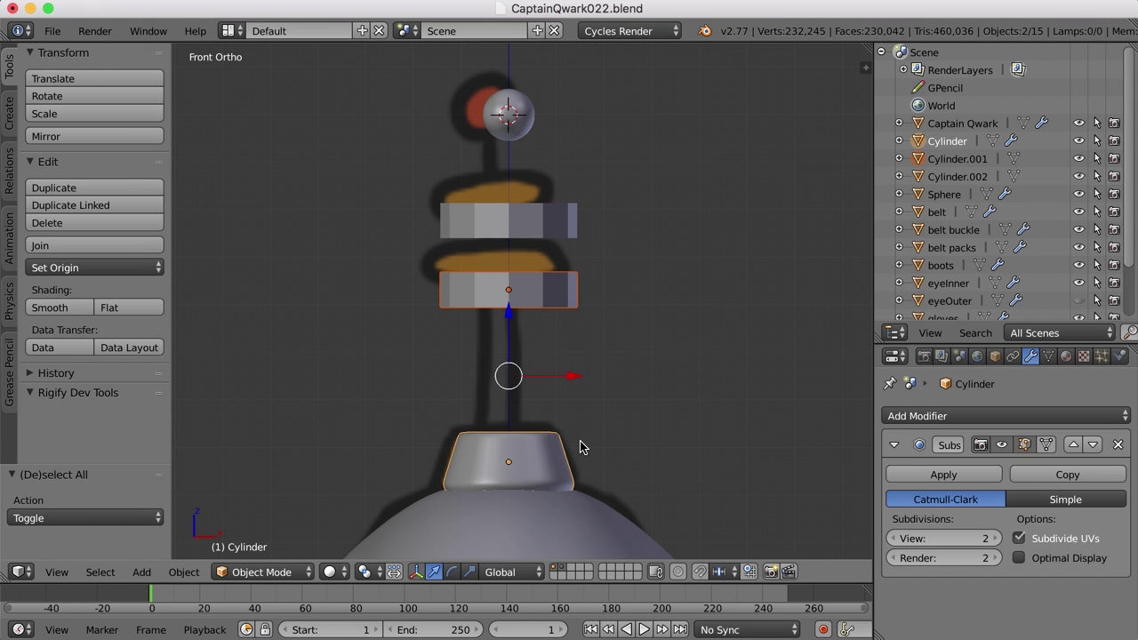
key("ctrl+l")
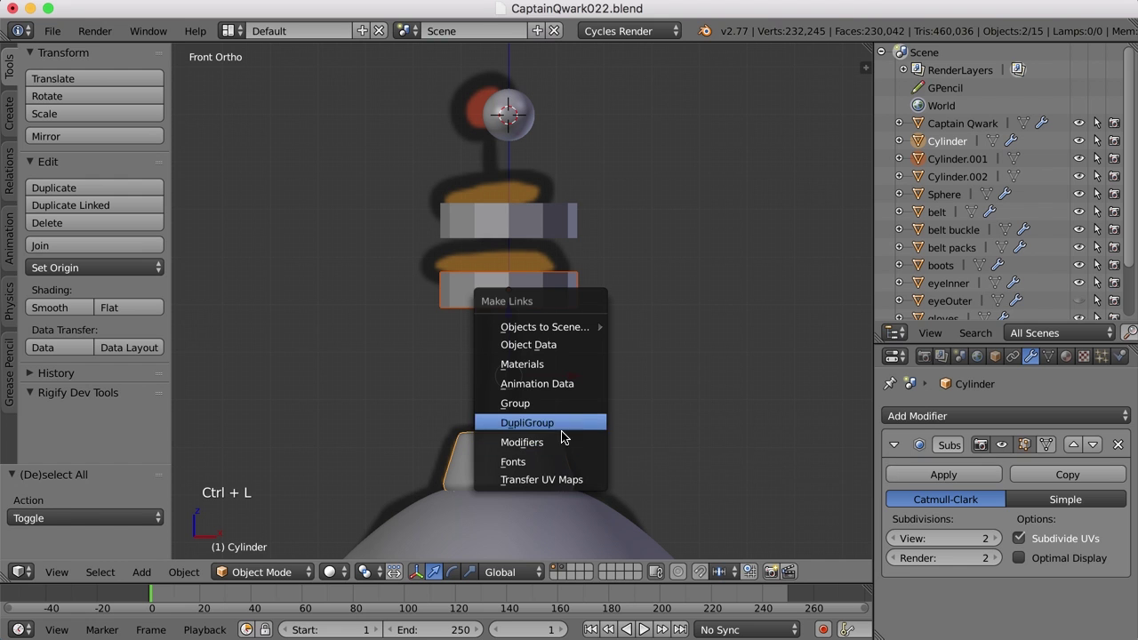
left_click(578, 443)
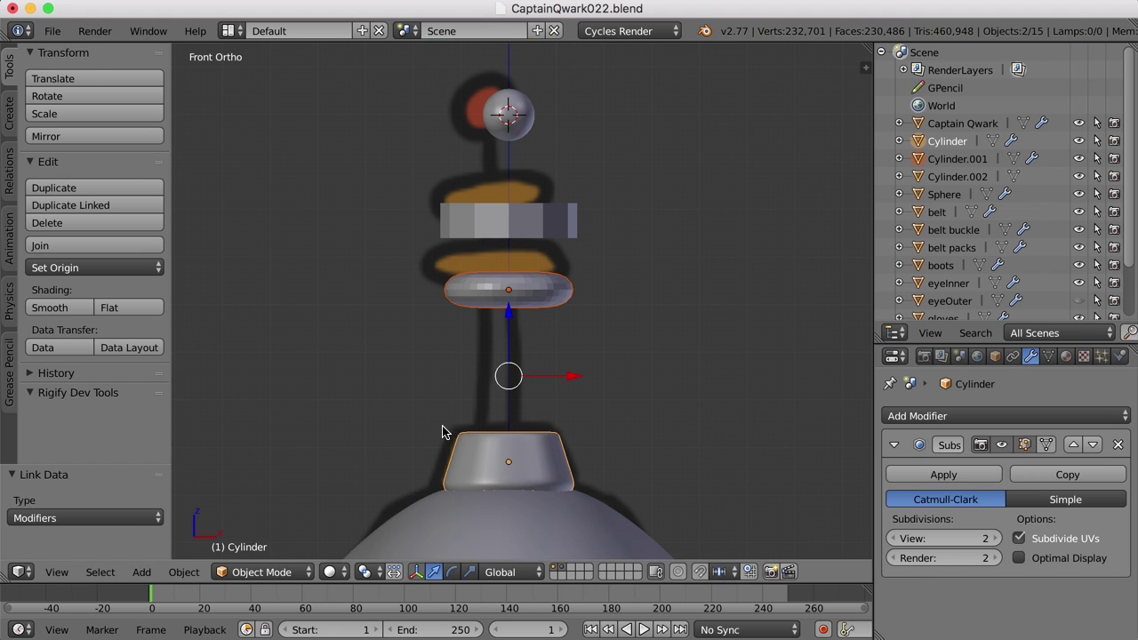
left_click(65, 311)
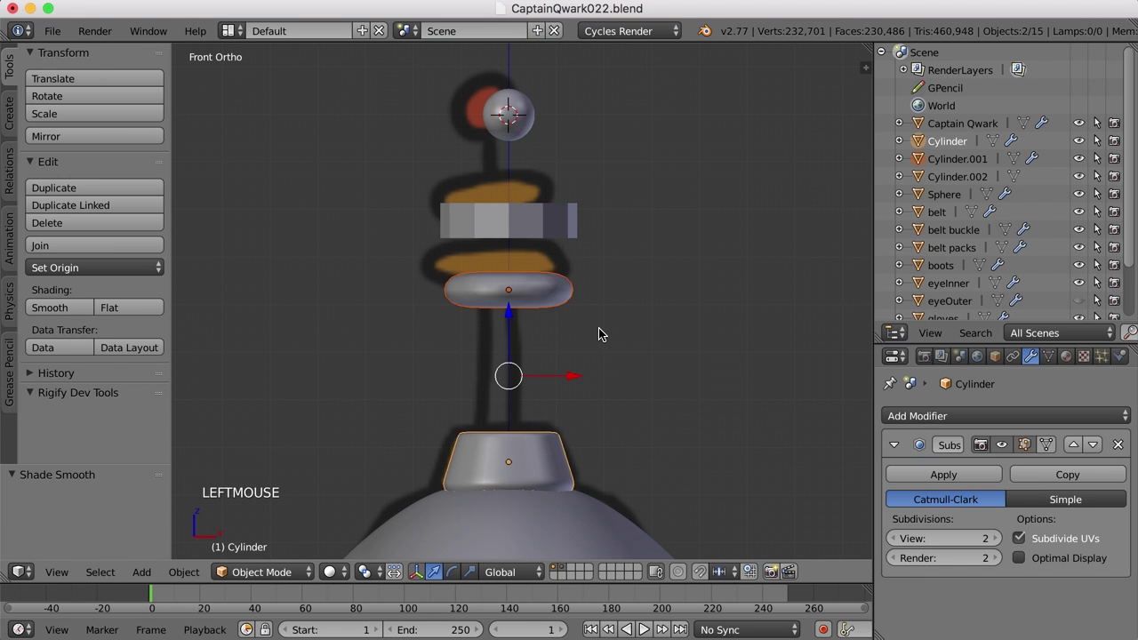
Check the antenna reference image, add one centred edge loop around the lower disc's side, and return to Object Mode.
key("super+Tab")
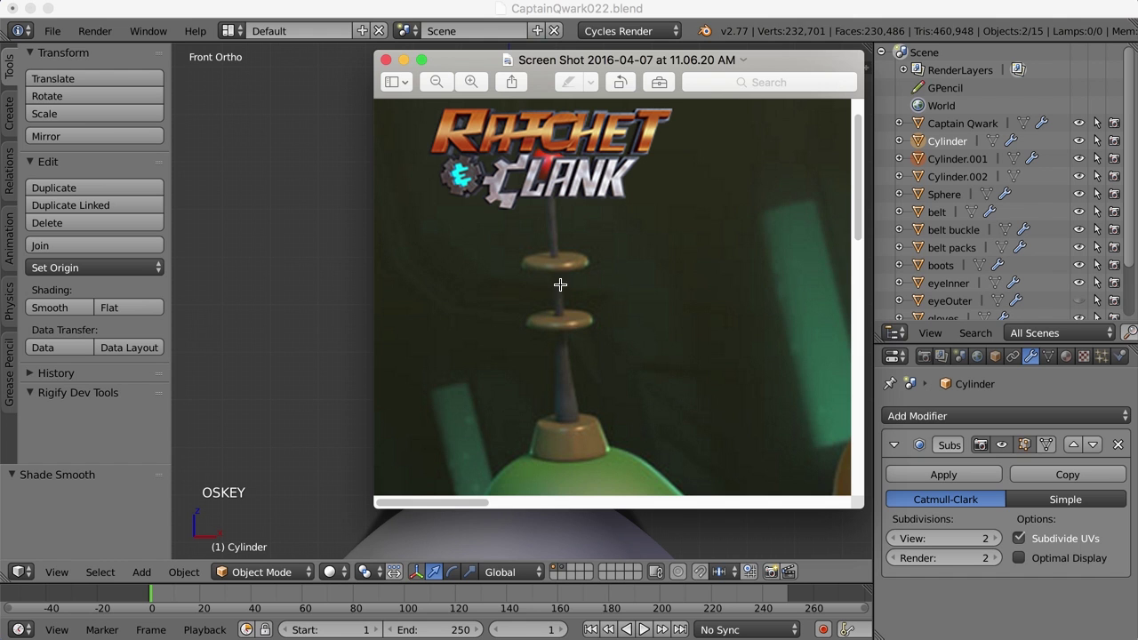
key("super+Tab")
scroll(613, 307, "up", 1)
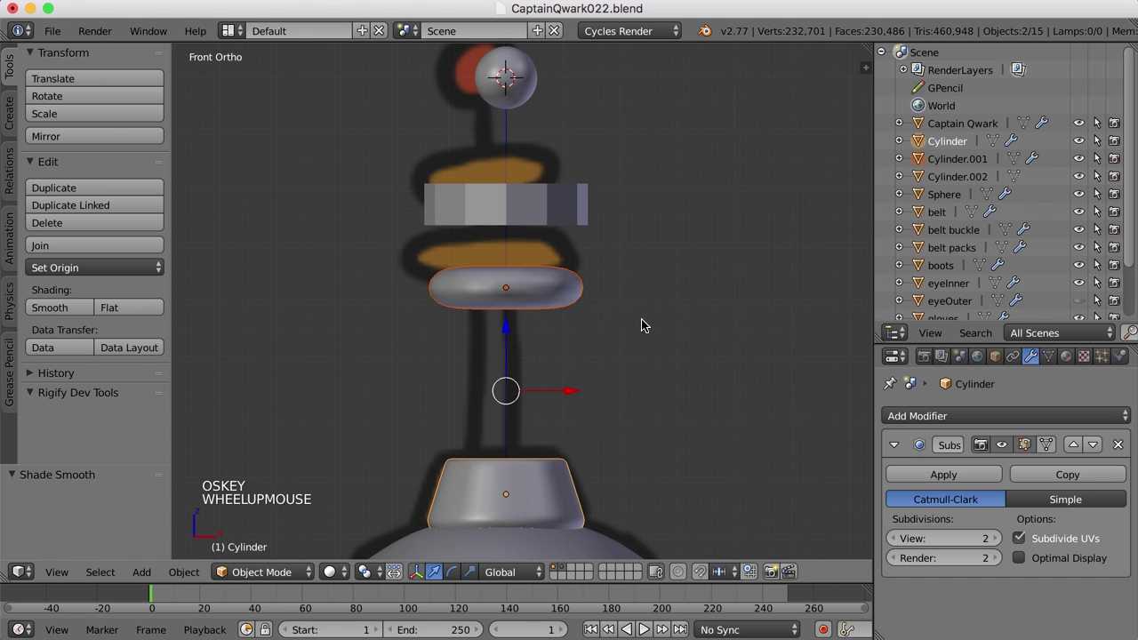
key("a")
key("a")
right_click(560, 296)
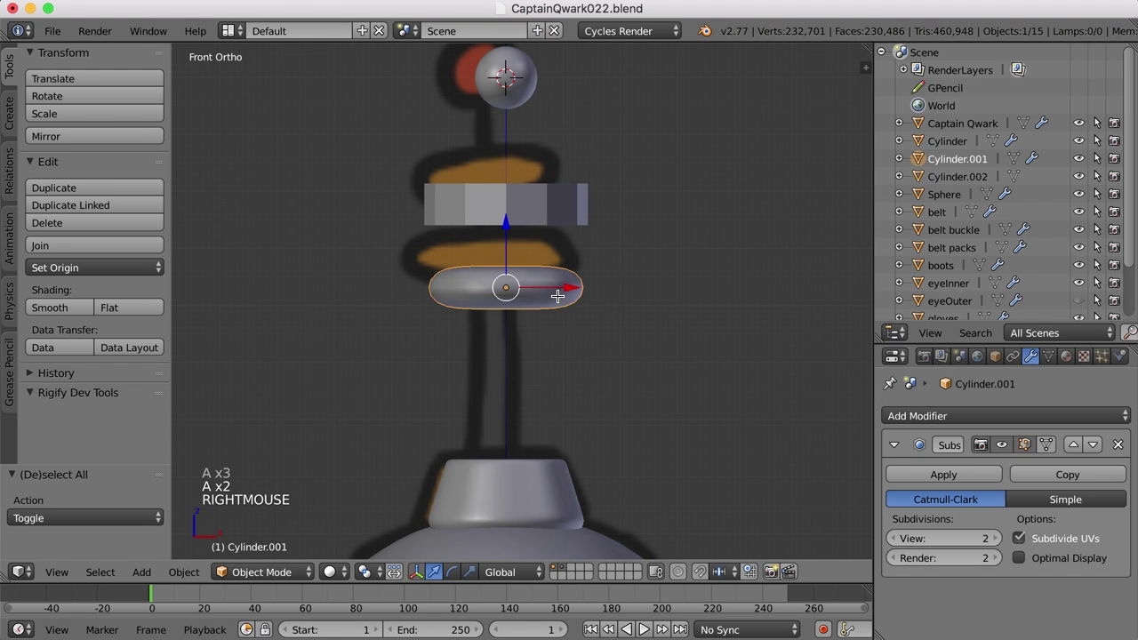
key("Tab")
scroll(571, 315, "up", 1)
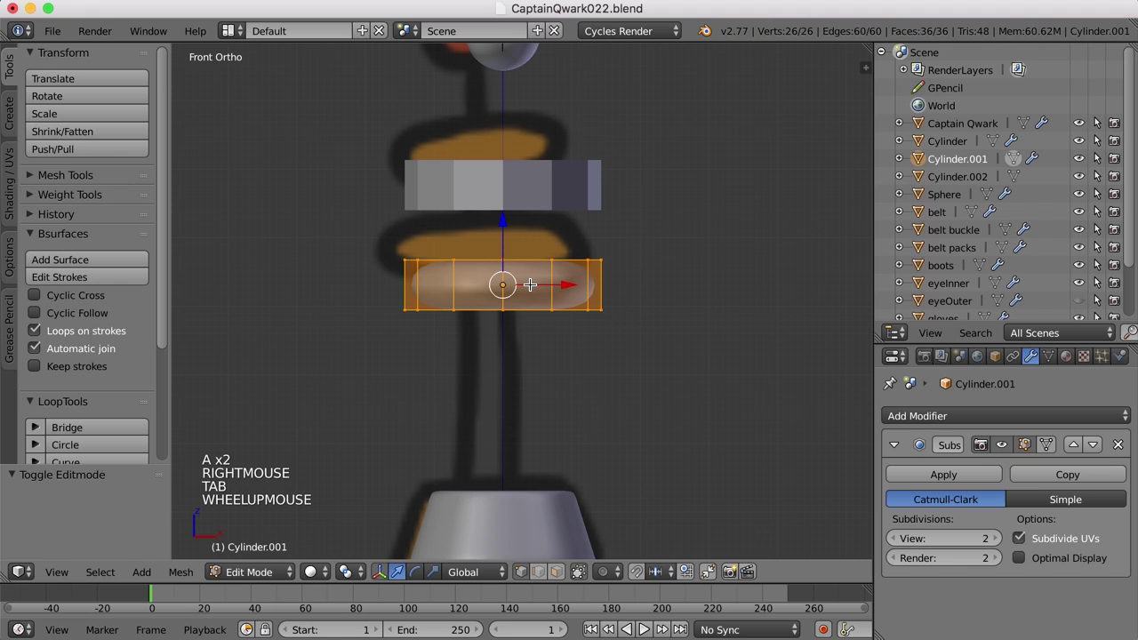
key("ctrl+r")
left_click(529, 285)
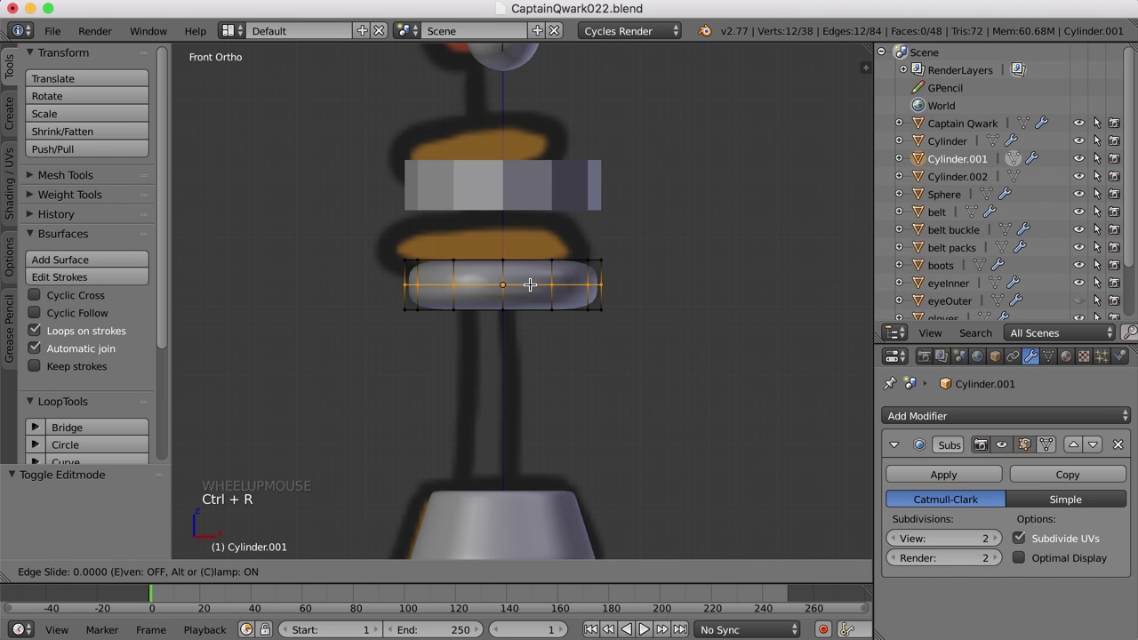
left_click(530, 284)
key("a")
key("Tab")
scroll(613, 315, "down", 2)
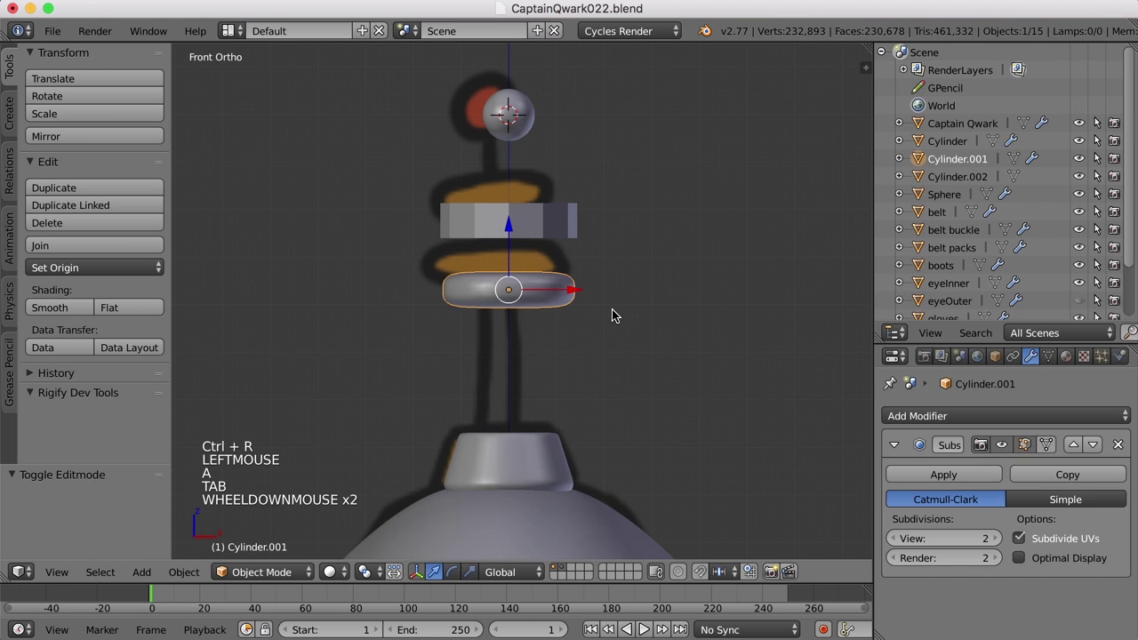
Compare with the reference image again and thin the lower disc along Z by a factor of about 0.813.
key("super+Tab")
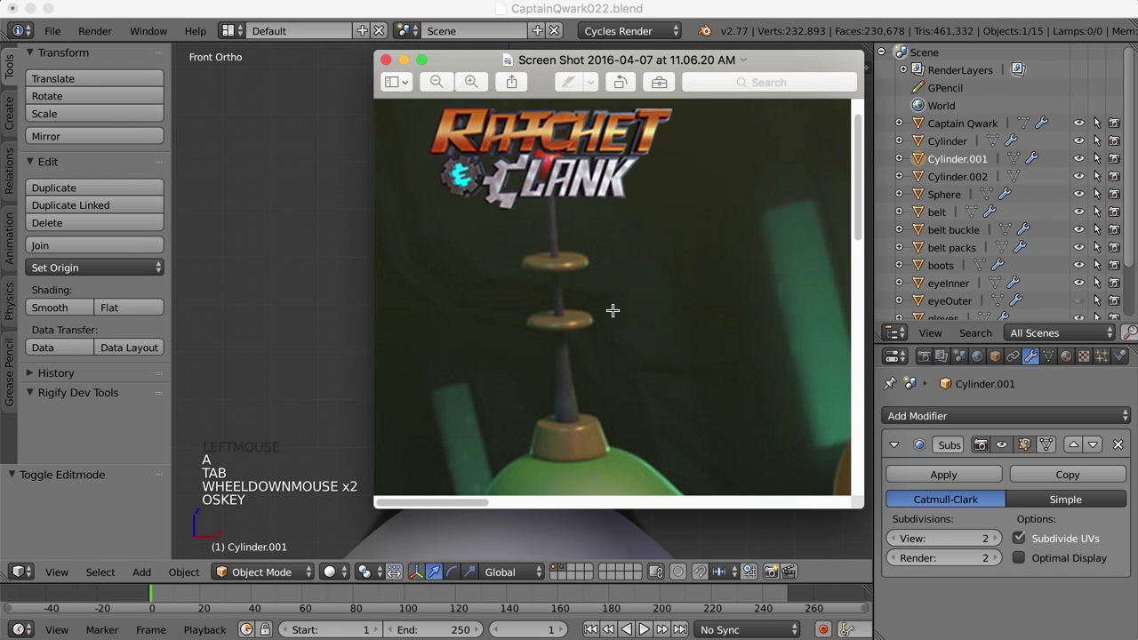
key("super+Tab")
scroll(620, 312, "up", 1)
key("s")
key("s")
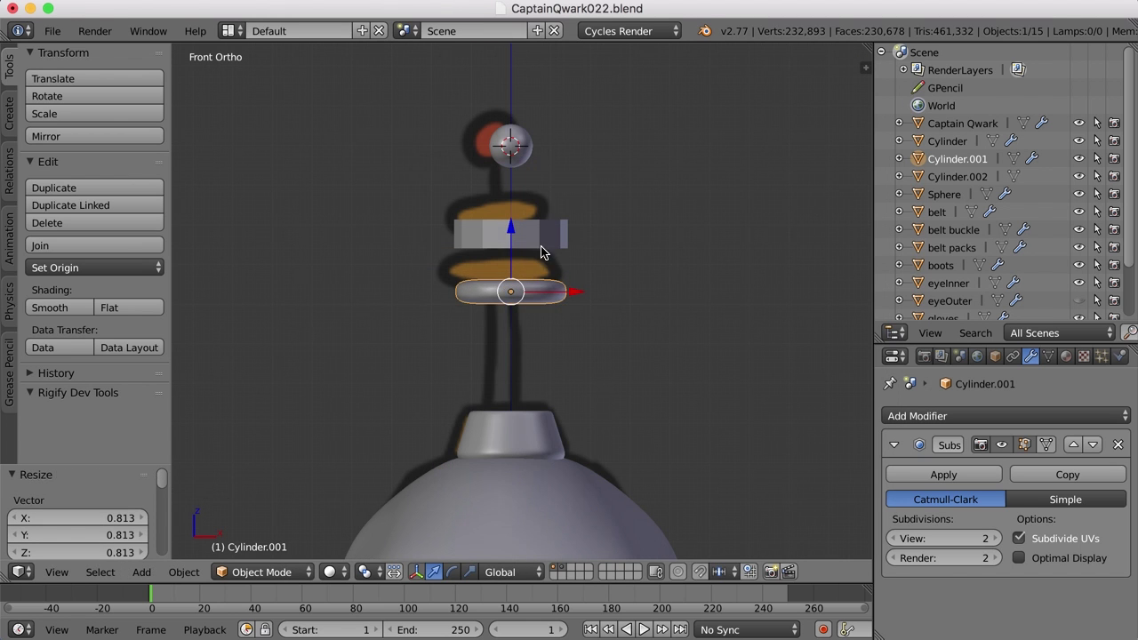
Delete the faceted upper disc.
right_click(545, 245)
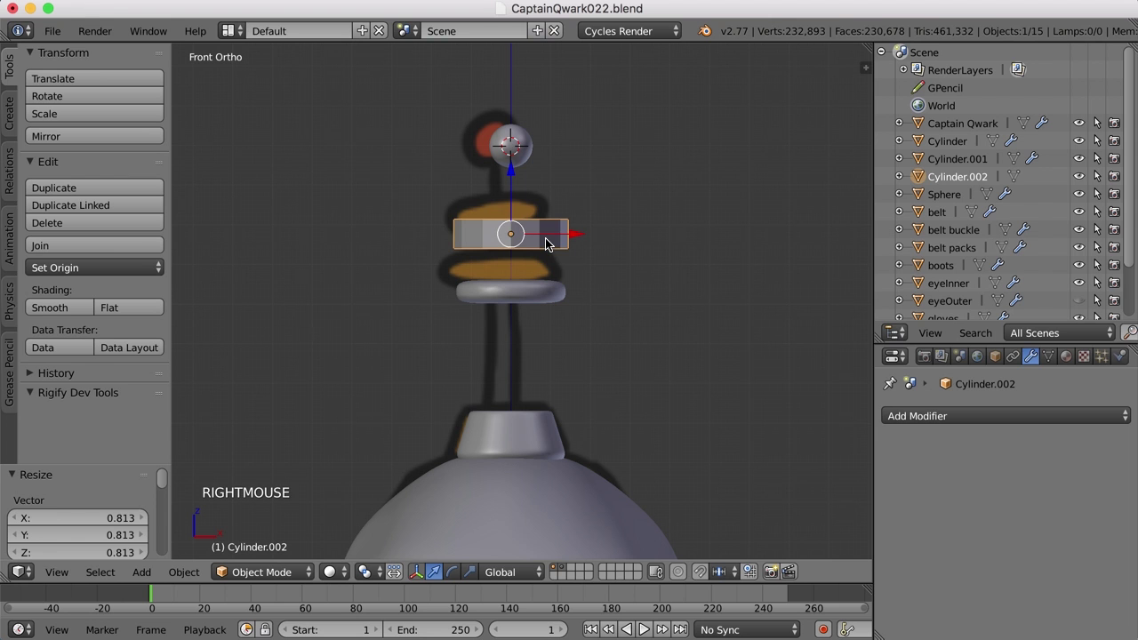
key("x")
left_click(523, 234)
Duplicate the smoothed lower disc about 0.15 upward along Z to form the antenna's upper disc.
right_click(534, 303)
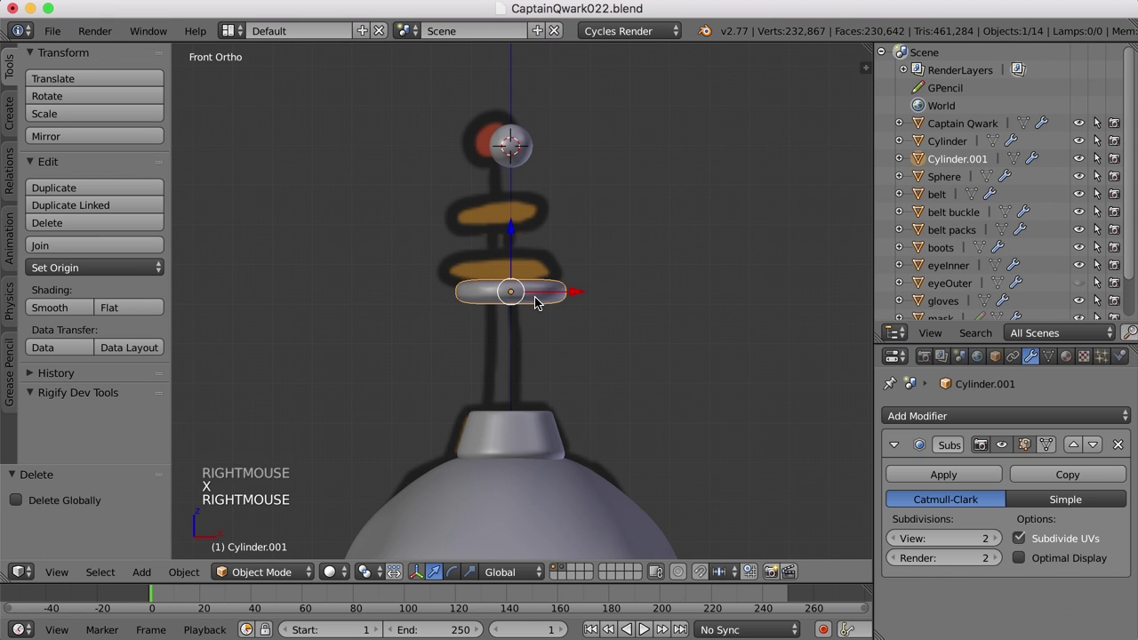
key("shift+d")
left_click(513, 245)
left_click_drag(512, 236, 518, 175)
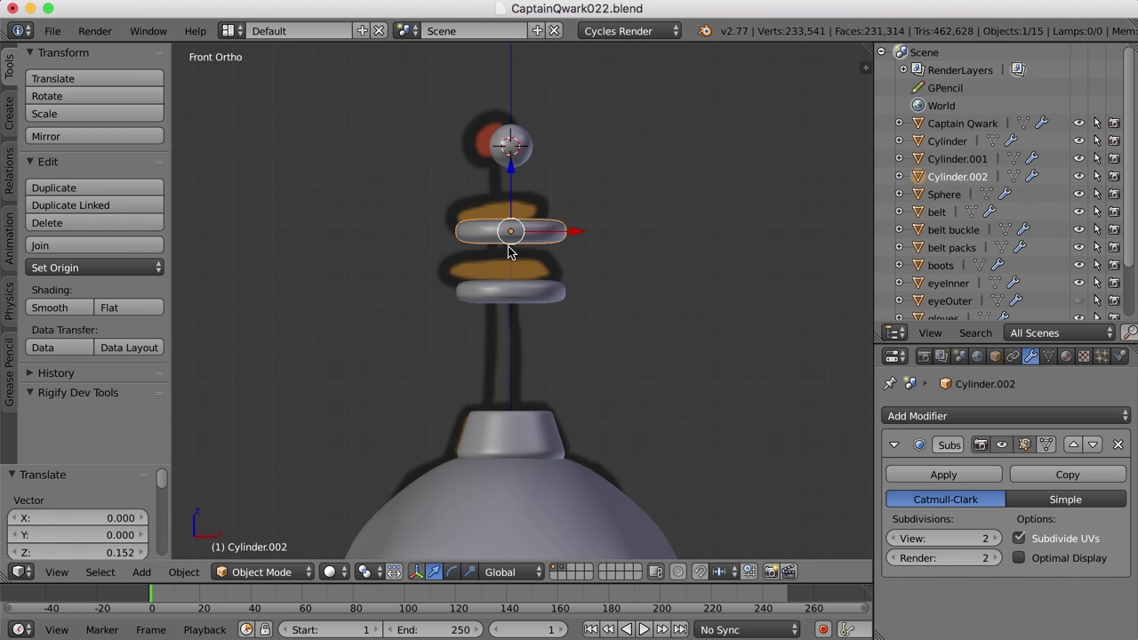
Check the reference image and lower the 3D cursor to about Z 10.58, between the two discs.
key("super+Tab")
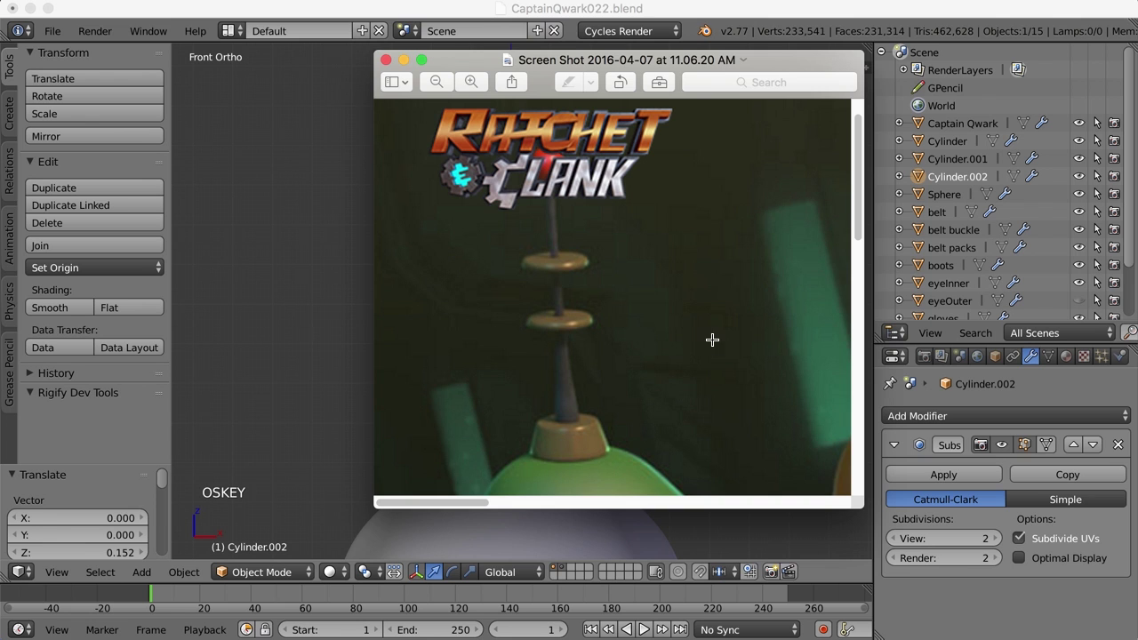
key("super+Tab")
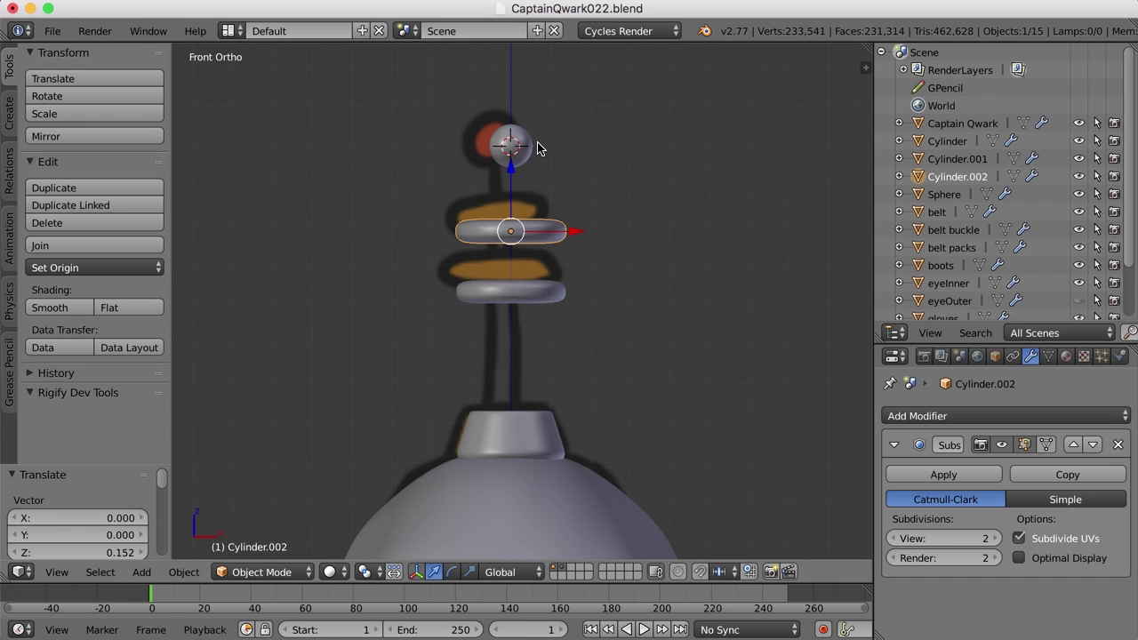
key("n")
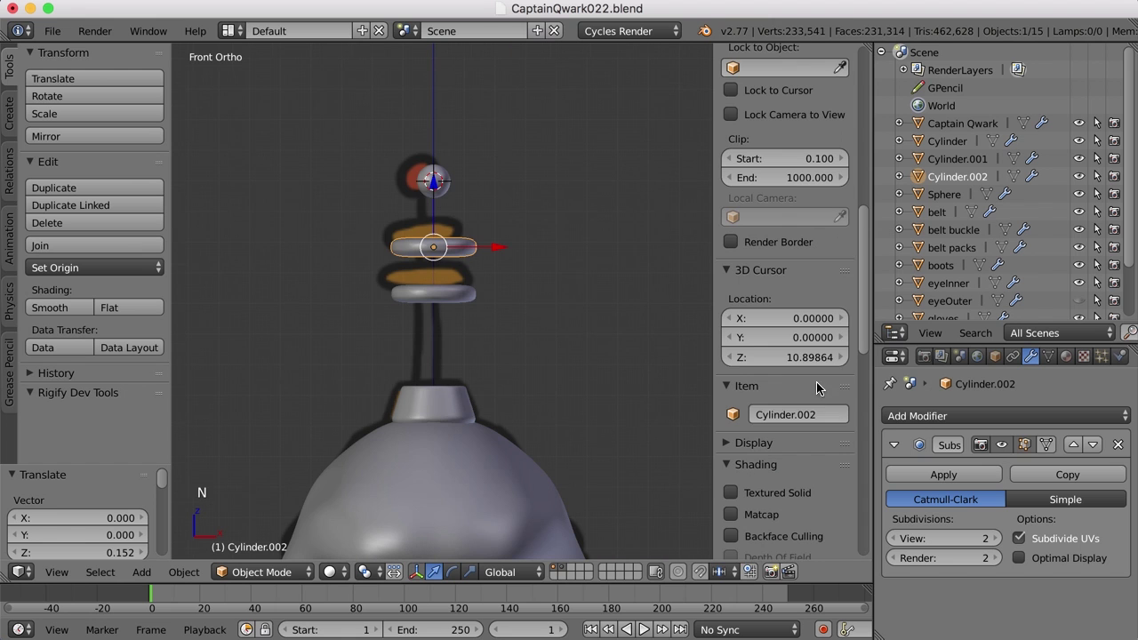
left_click_drag(804, 356, 760, 357)
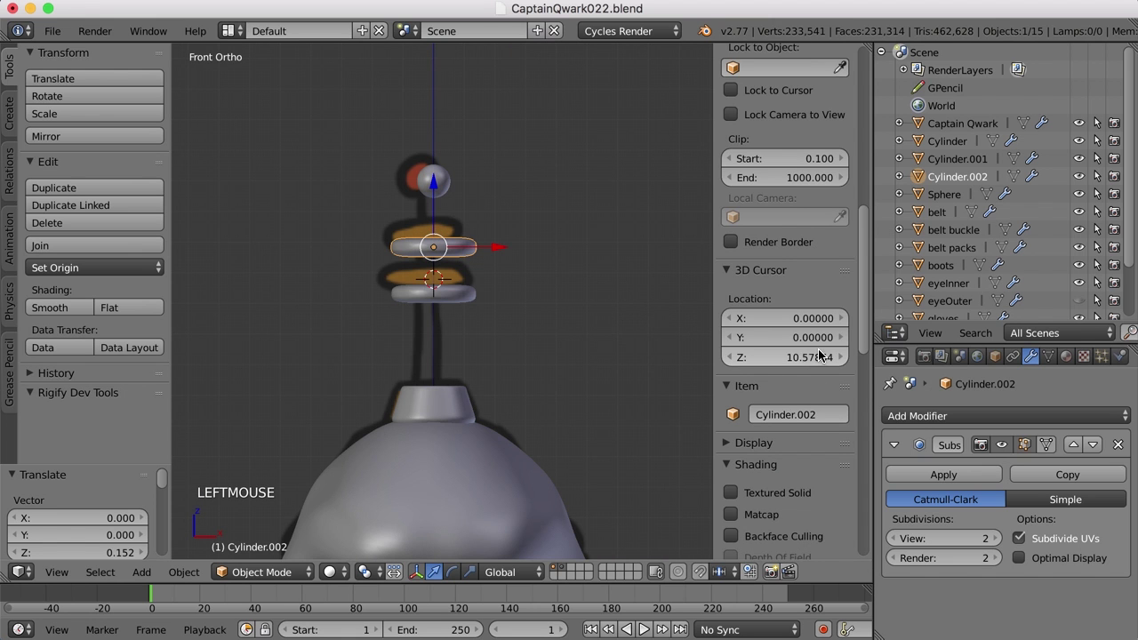
key("n")
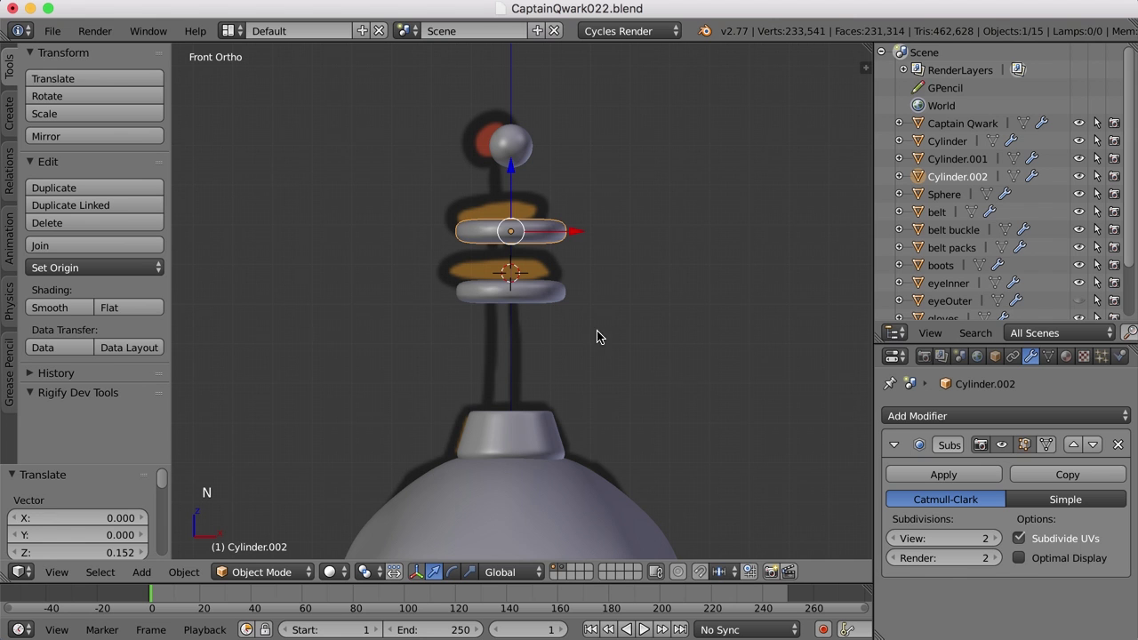
Add a 12-vertex cylinder with radius 1, depth 2 and cap fill type Nothing at the 3D cursor for the antenna rod.
left_click(12, 123)
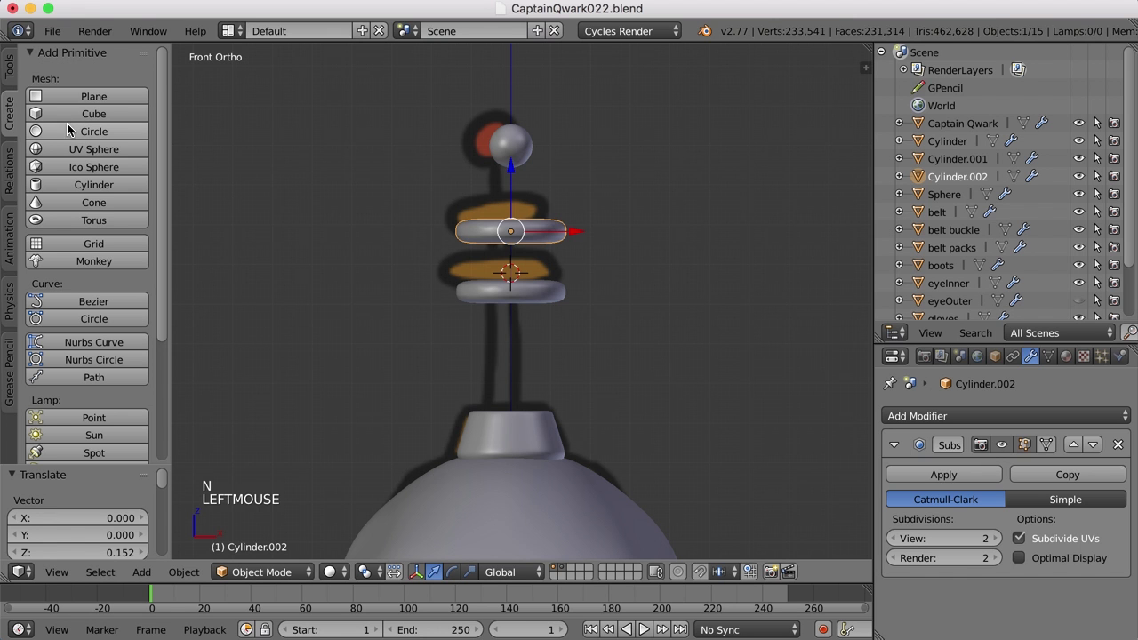
left_click(97, 185)
scroll(553, 307, "down", 9)
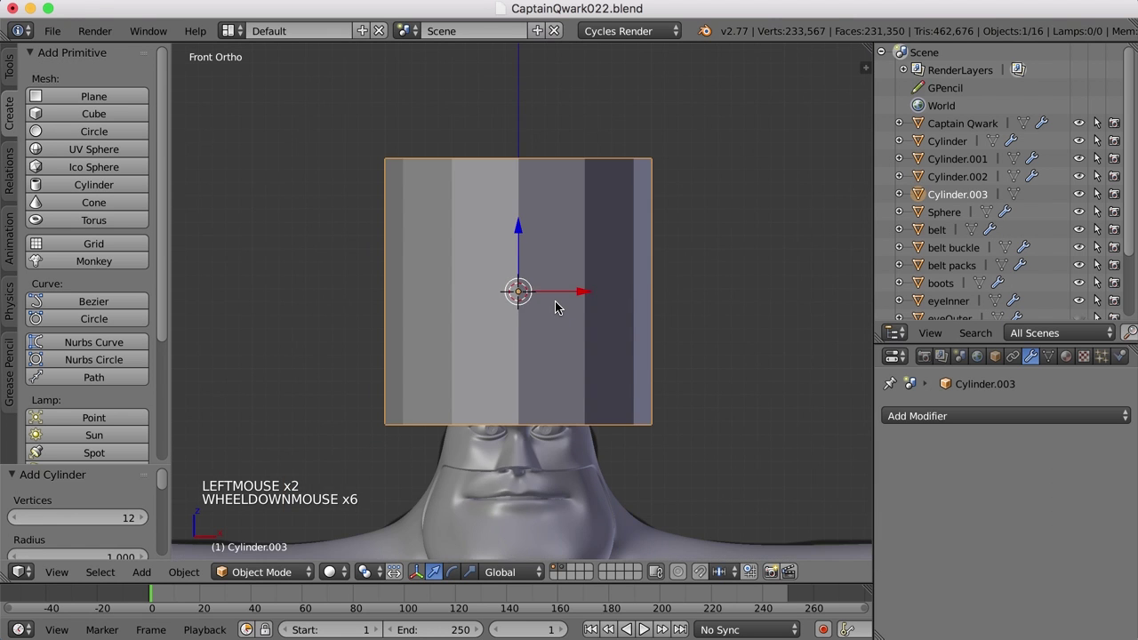
left_click(110, 457)
left_click_drag(110, 457, 114, 287)
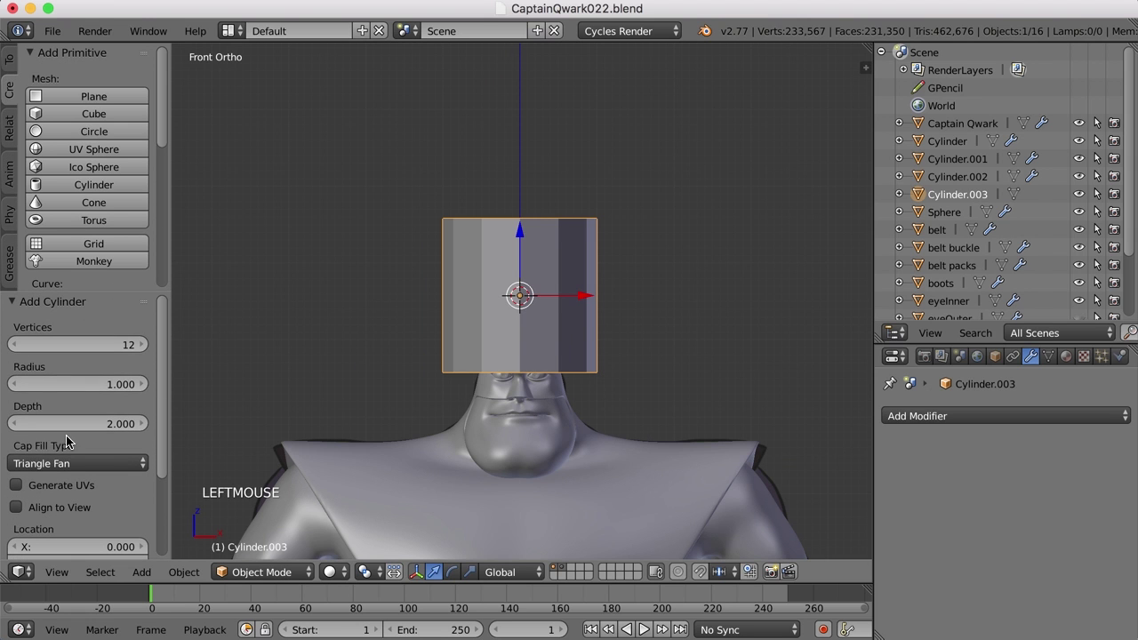
left_click(56, 462)
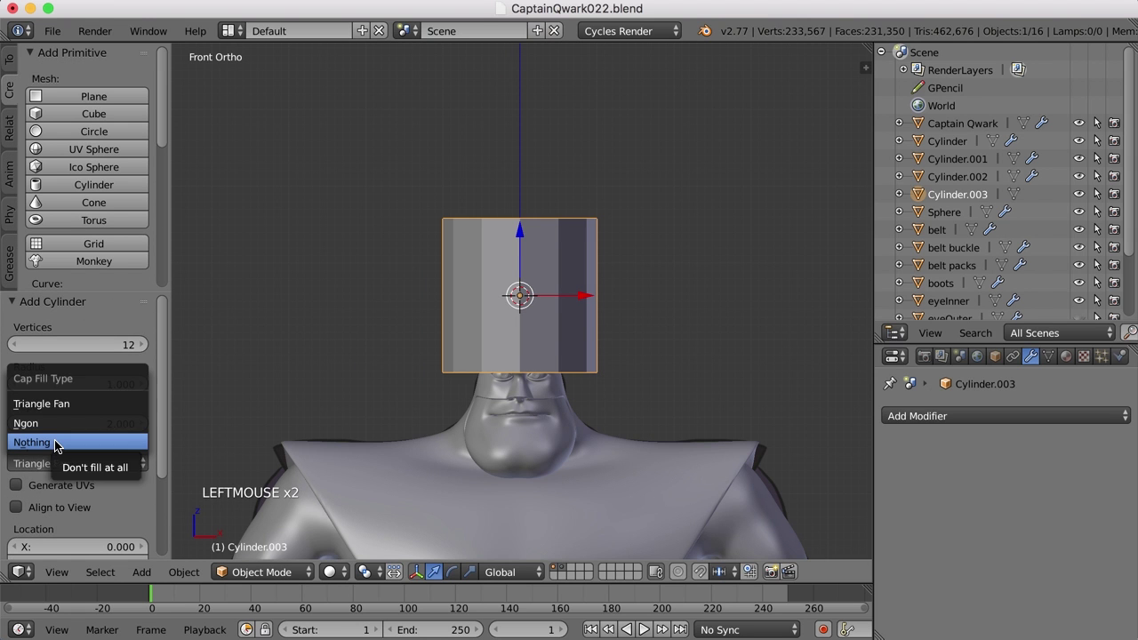
left_click(53, 442)
Scale the new cylinder to about 0.061, stretch it along Z into a narrow rod and shift it about -0.037 along Z between base and ball.
key("s")
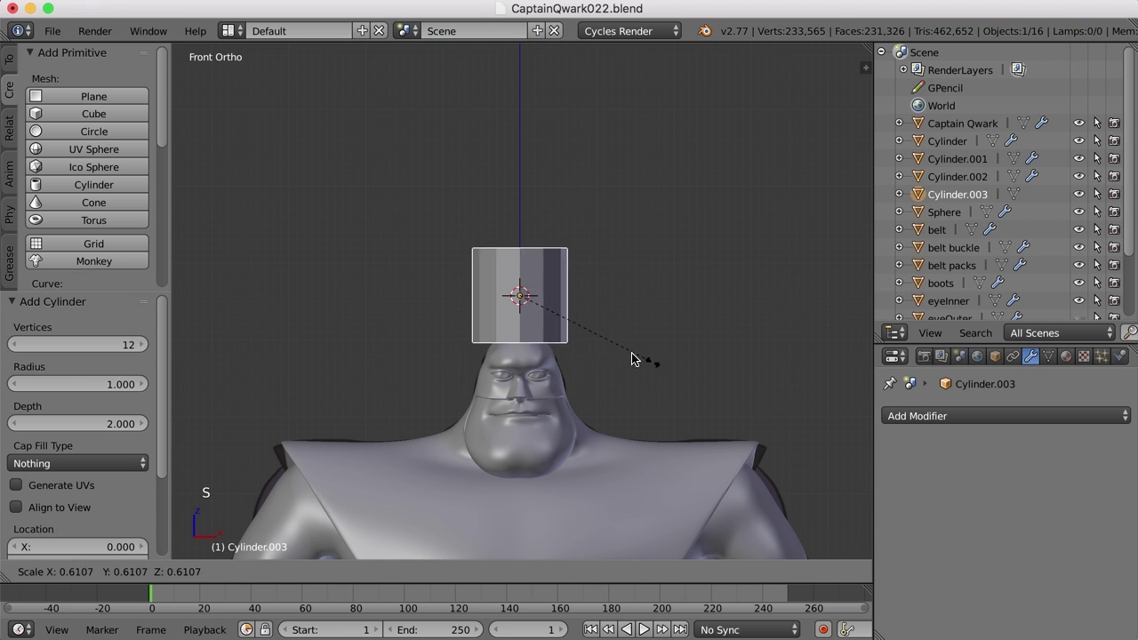
left_click(569, 321)
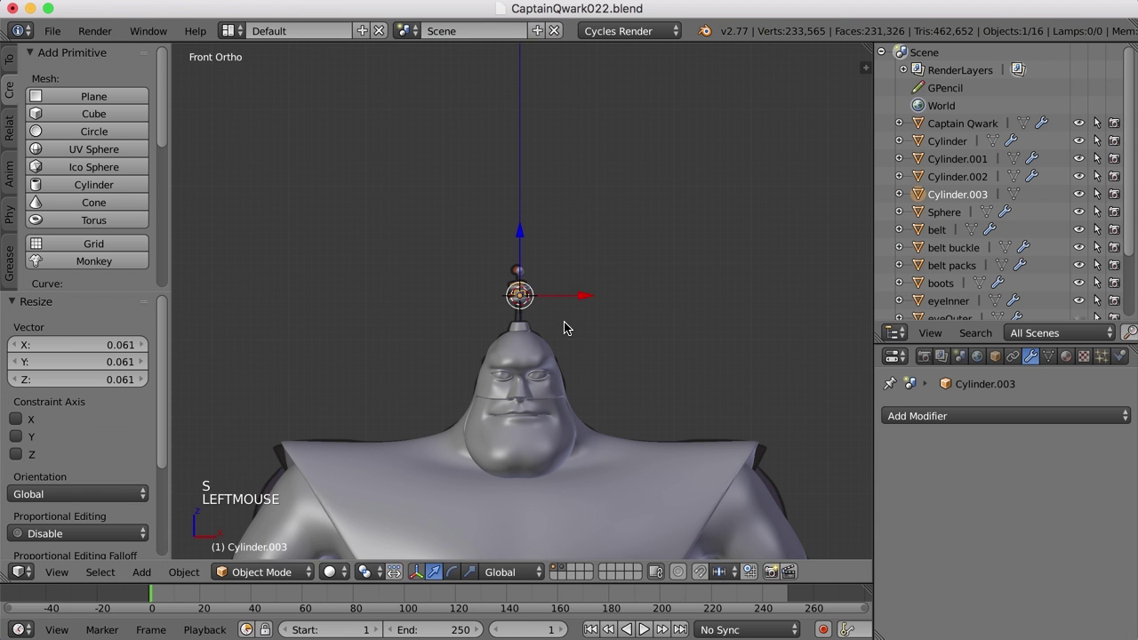
scroll(572, 322, "up", 6)
scroll(574, 325, "up", 4)
key("s")
key("z")
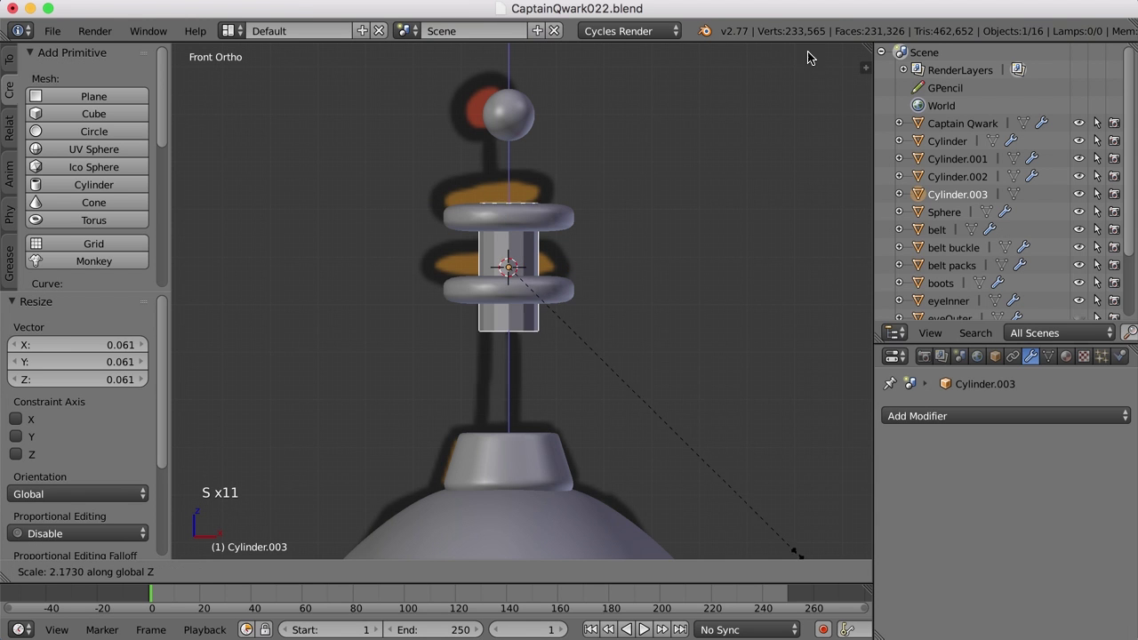
left_click(728, 399)
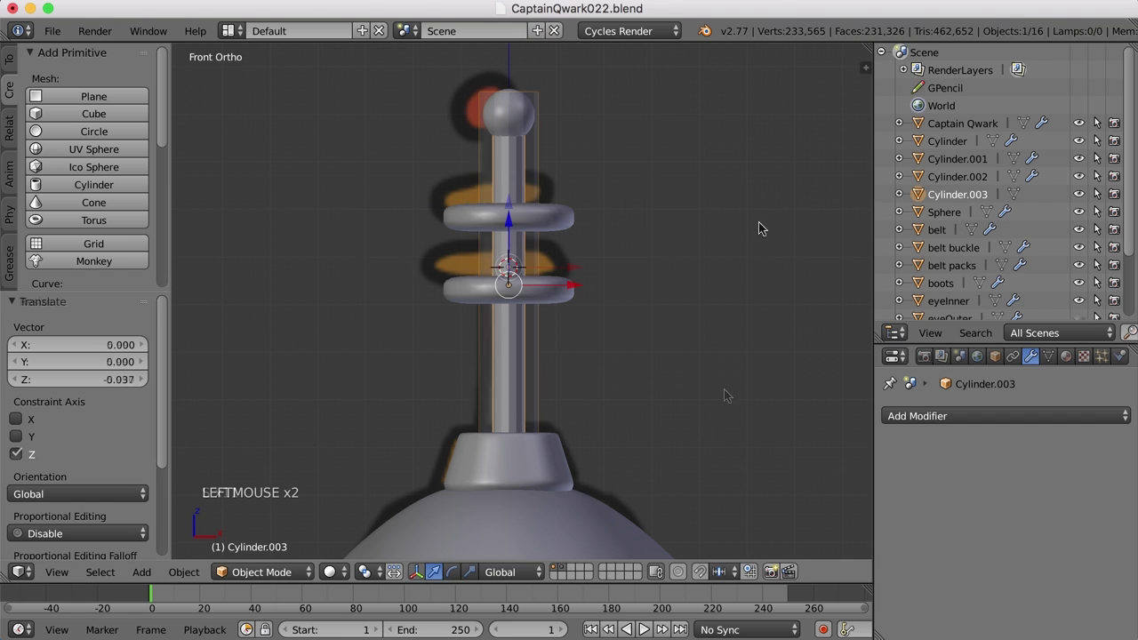
Check the reference image and taper the rod by scaling its top edge ring by a factor of about 0.345.
key("super+Tab")
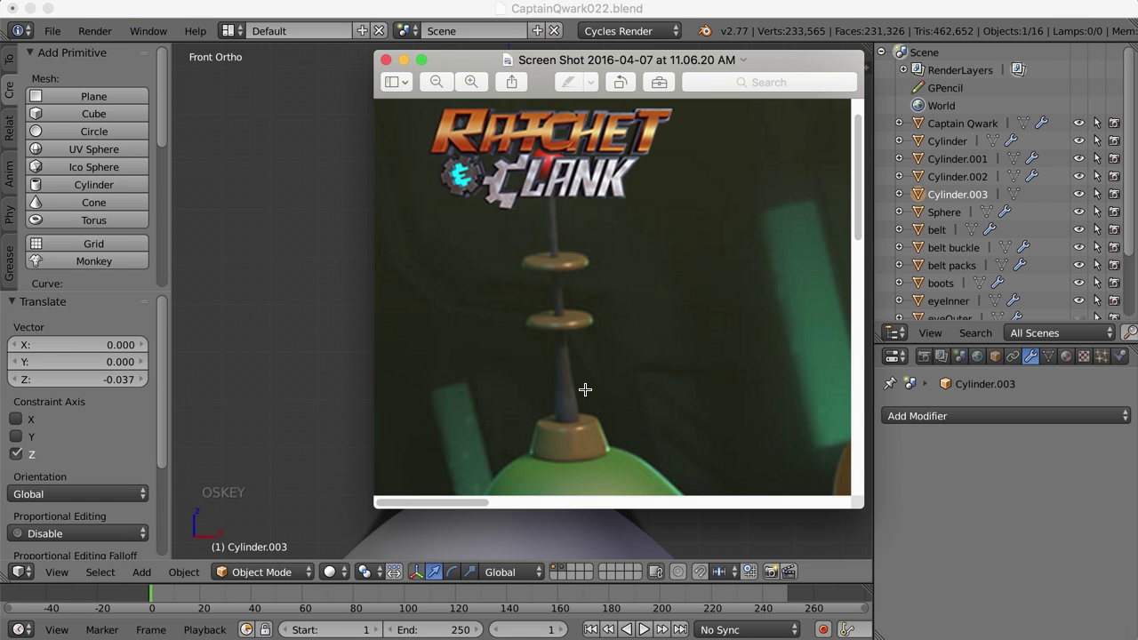
key("super+Tab")
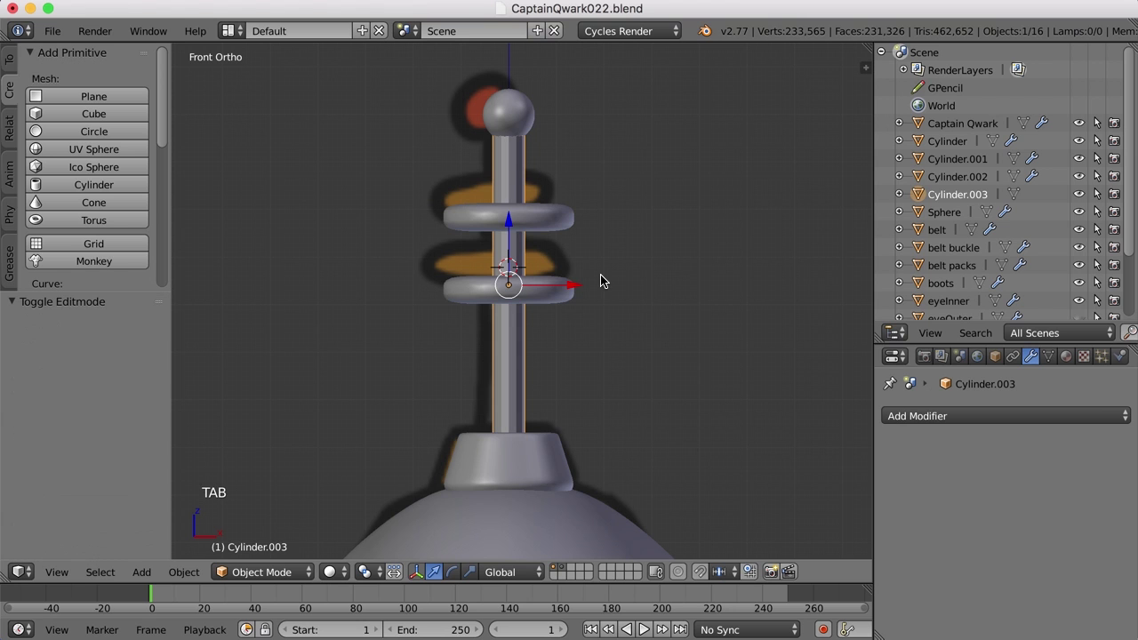
key("z")
key("Tab")
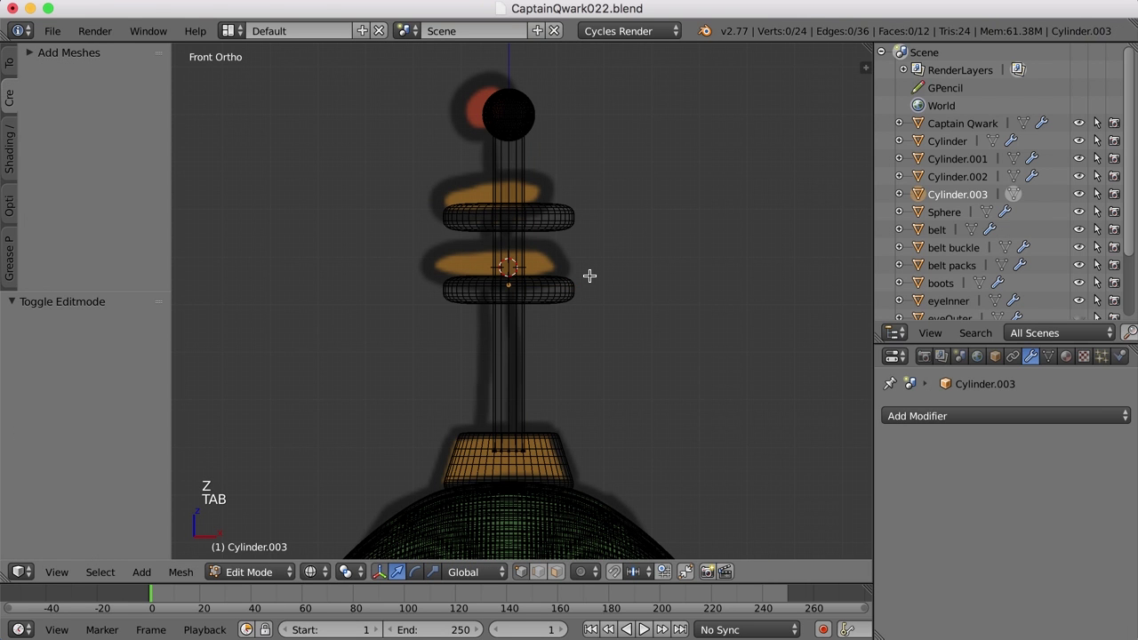
key("ctrl+Tab")
key("z")
key("z")
left_click(519, 160, "ctrl")
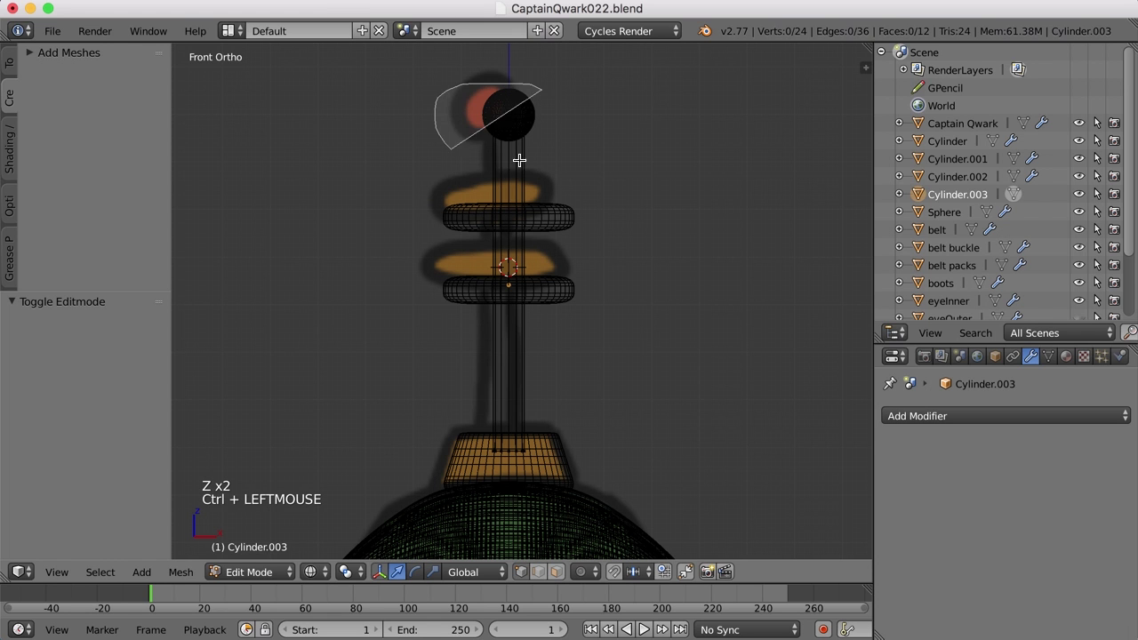
key("s")
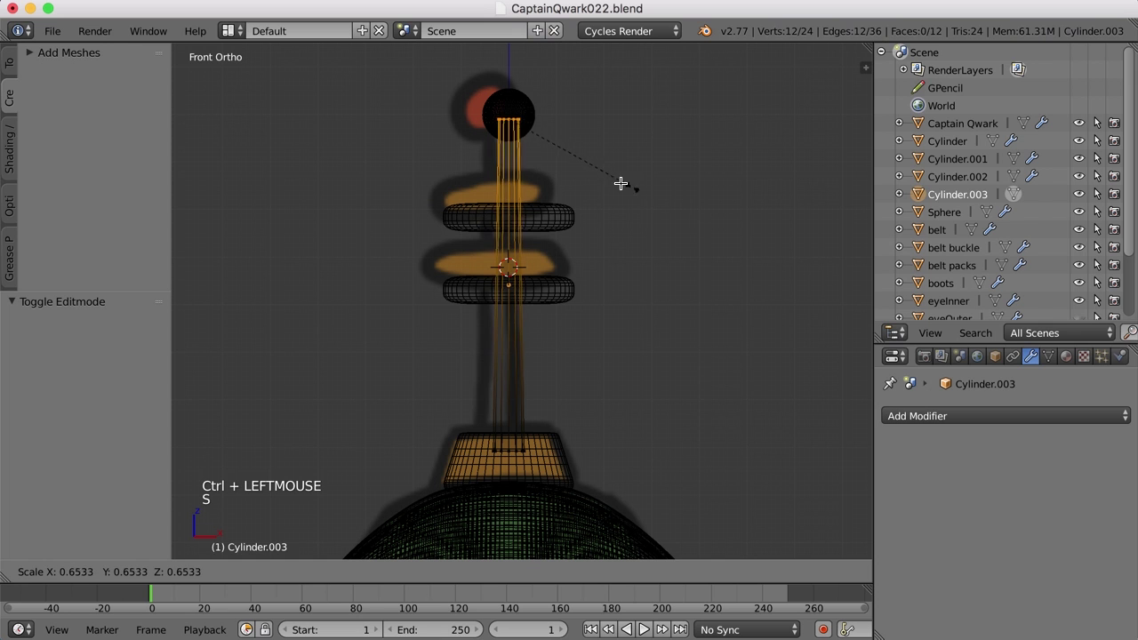
left_click(563, 170)
Add one edge loop at the rod's narrow top end and move it down along Z to just below the lower disc.
key("ctrl+r")
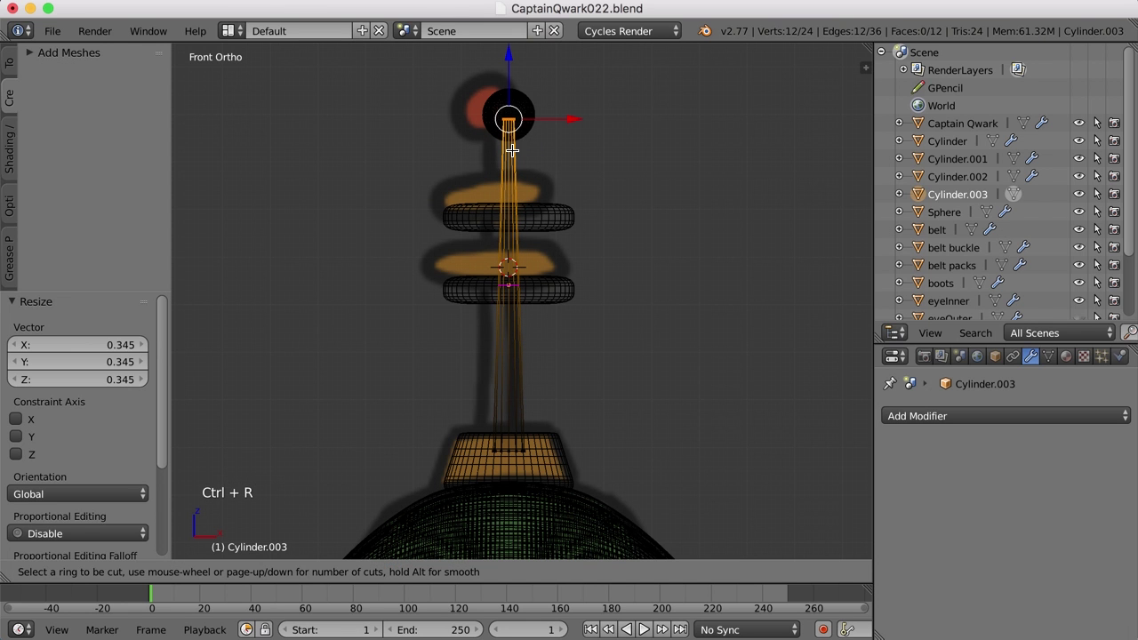
left_click(534, 268)
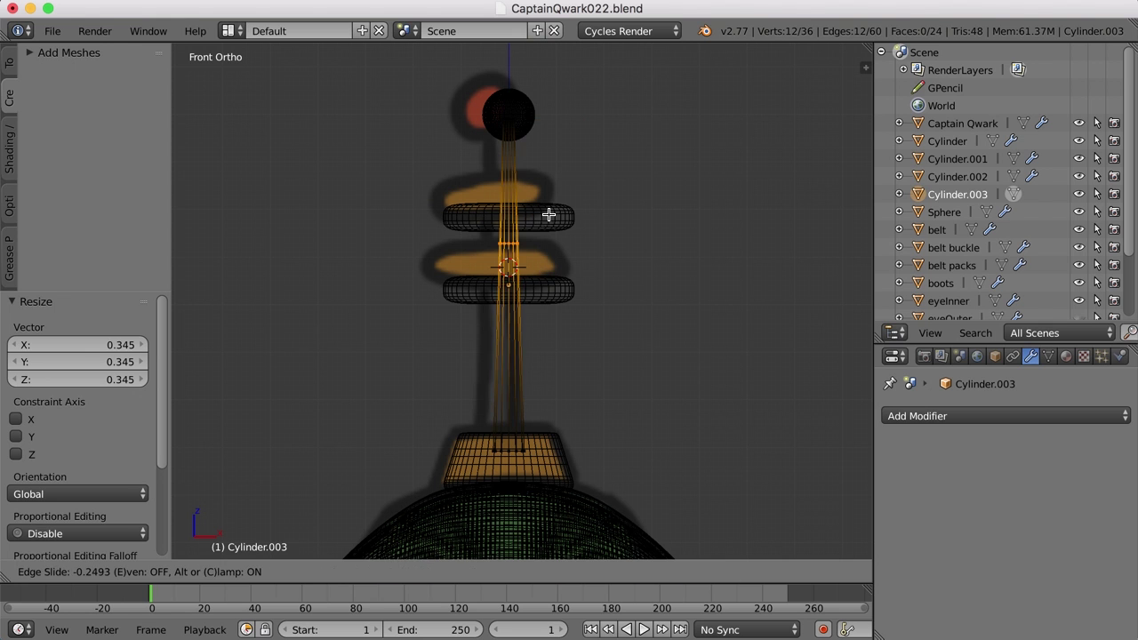
left_click(547, 129)
left_click_drag(515, 81, 508, 251)
key("a")
key("Tab")
middle_click_drag(648, 256, 647, 281)
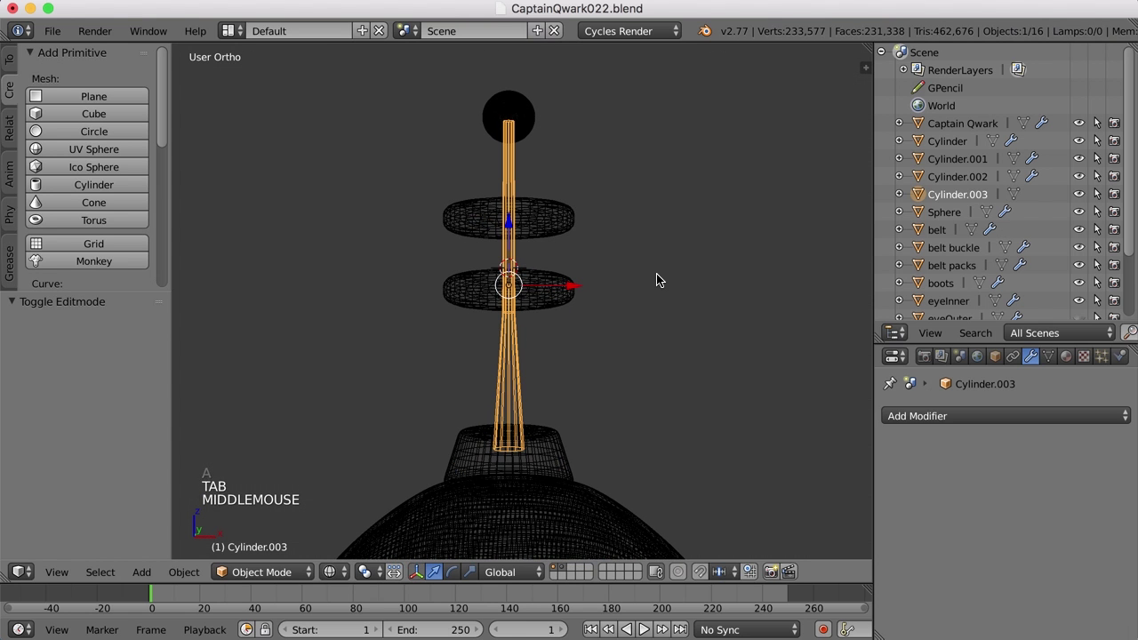
Cut four edge loops into the rod's thin upper section, with a slide factor of about 0.026.
key("KP_1")
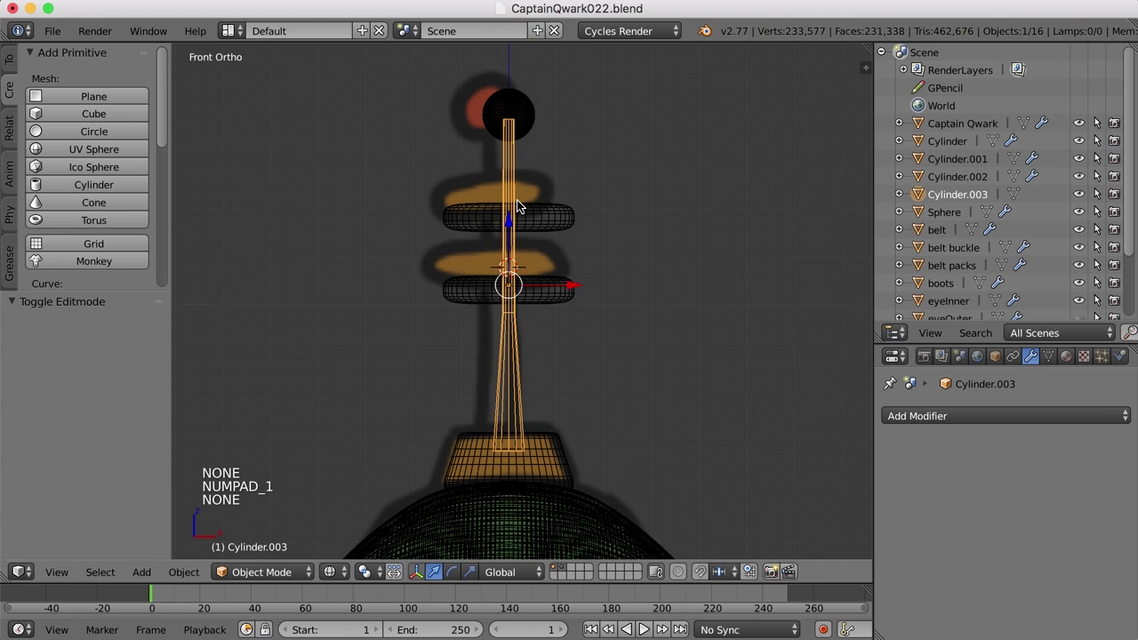
key("Tab")
key("ctrl+r")
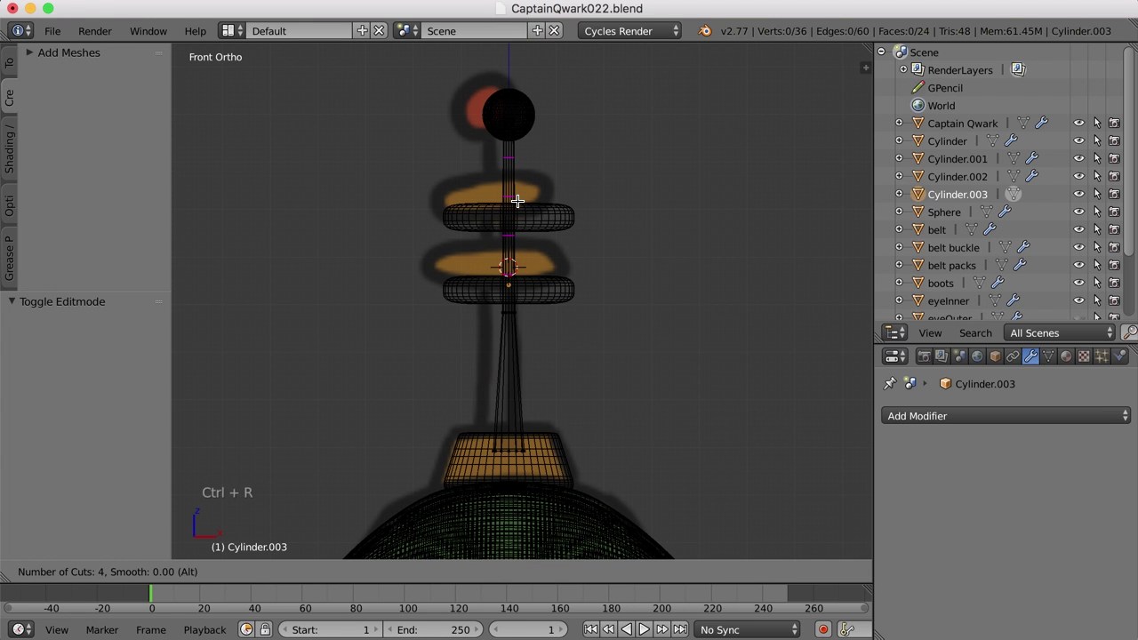
left_click(517, 202)
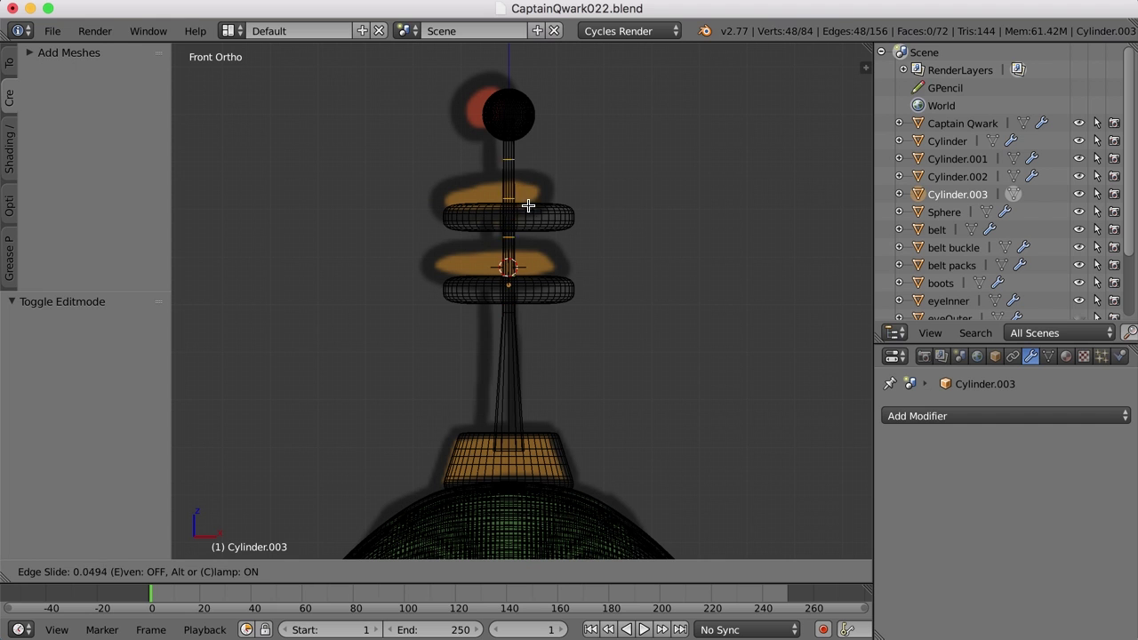
left_click(528, 202)
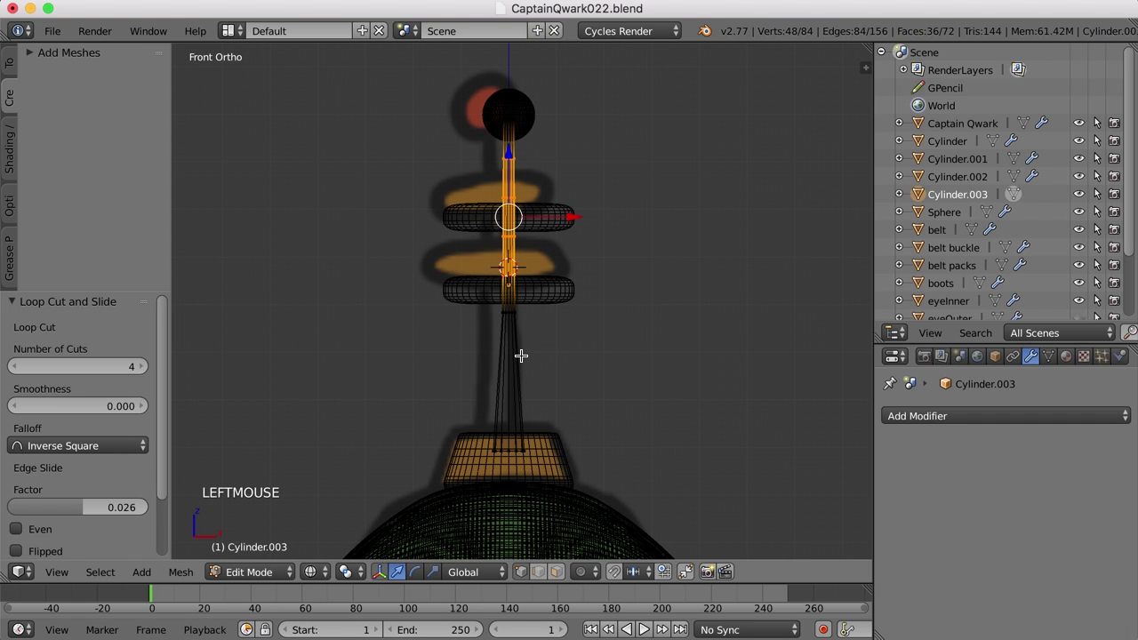
Cut three evenly spaced edge loops into the rod's tapered lower section and return to solid display in Object Mode.
key("ctrl+r")
scroll(520, 356, "up", 2)
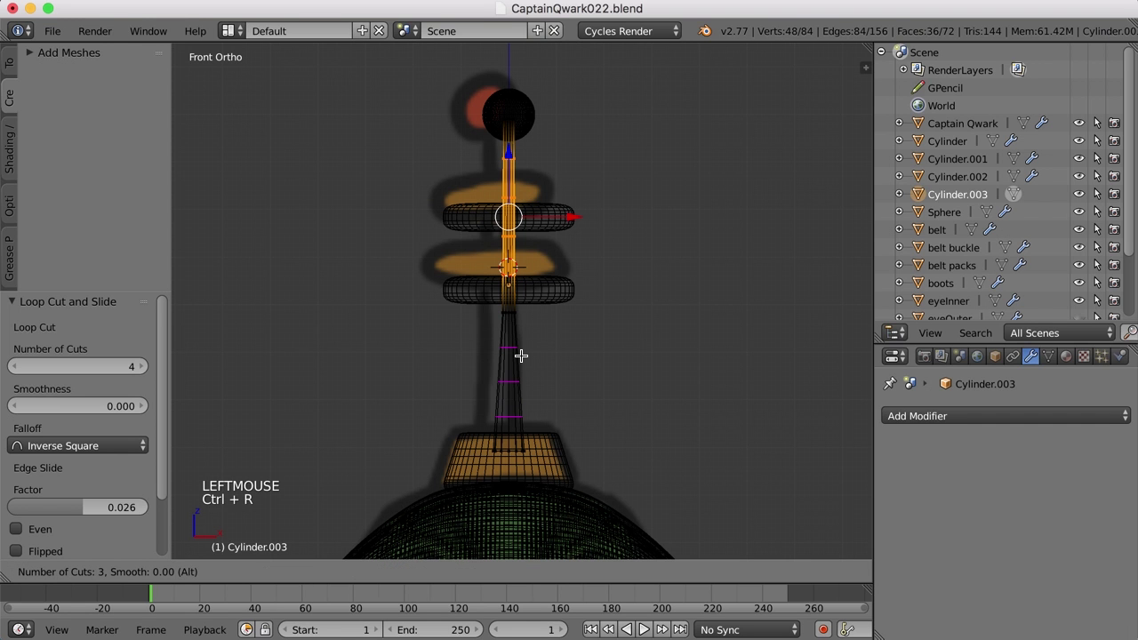
left_click(521, 355)
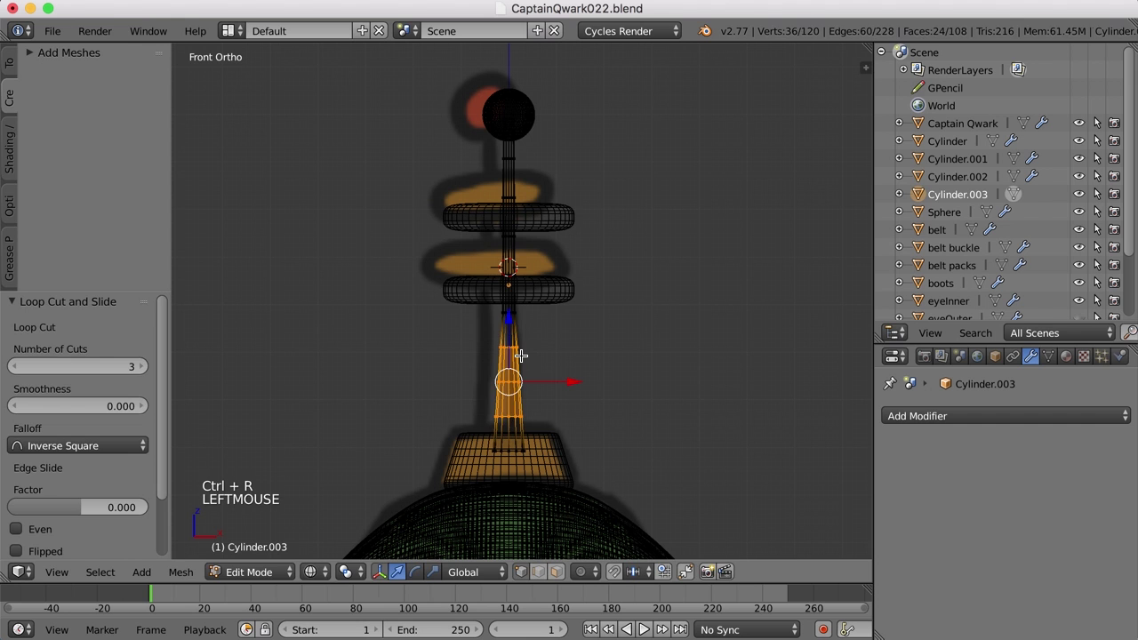
key("a")
key("Tab")
key("z")
scroll(622, 360, "down", 4)
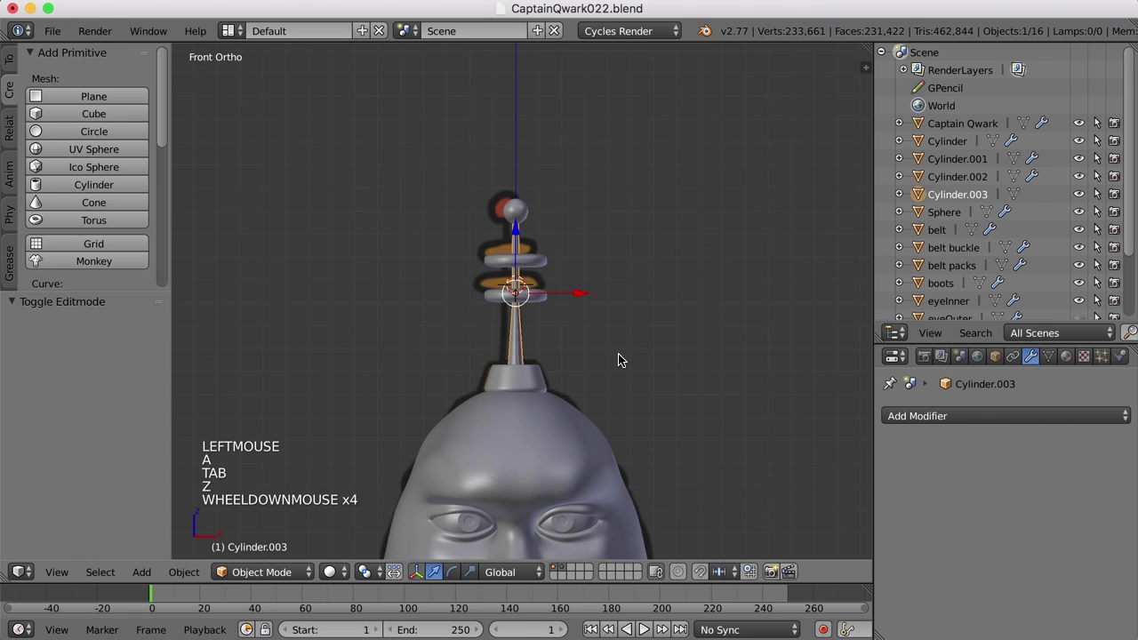
scroll(619, 358, "up", 4)
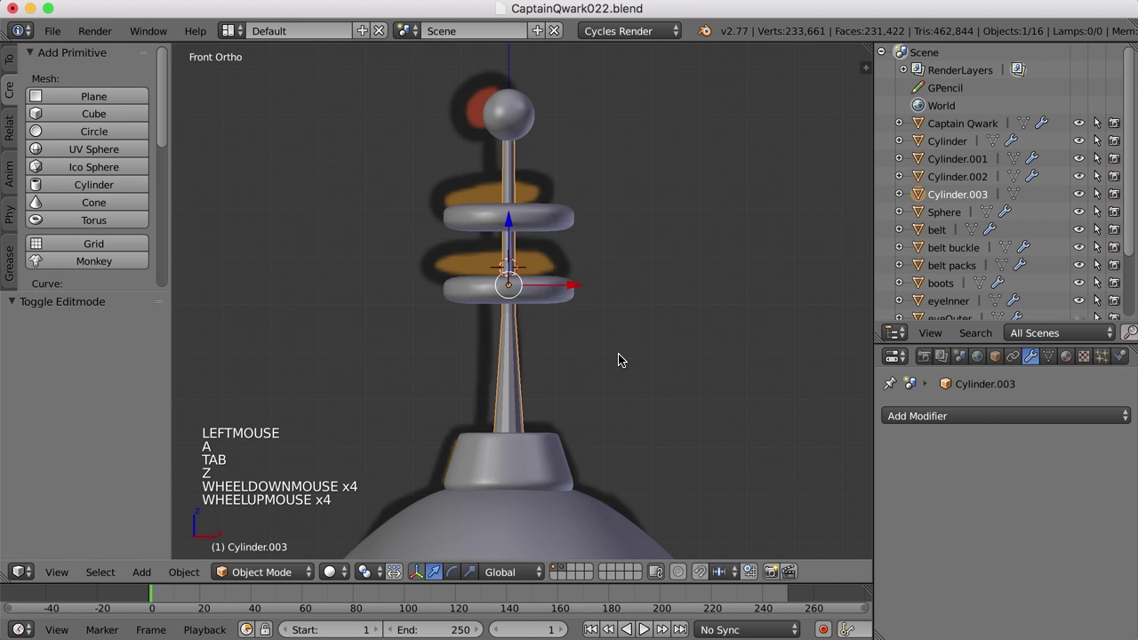
Link the tapered base's Subdivision Surface modifier to the rod, set both objects to smooth shading and deselect everything.
right_click(547, 453, "shift")
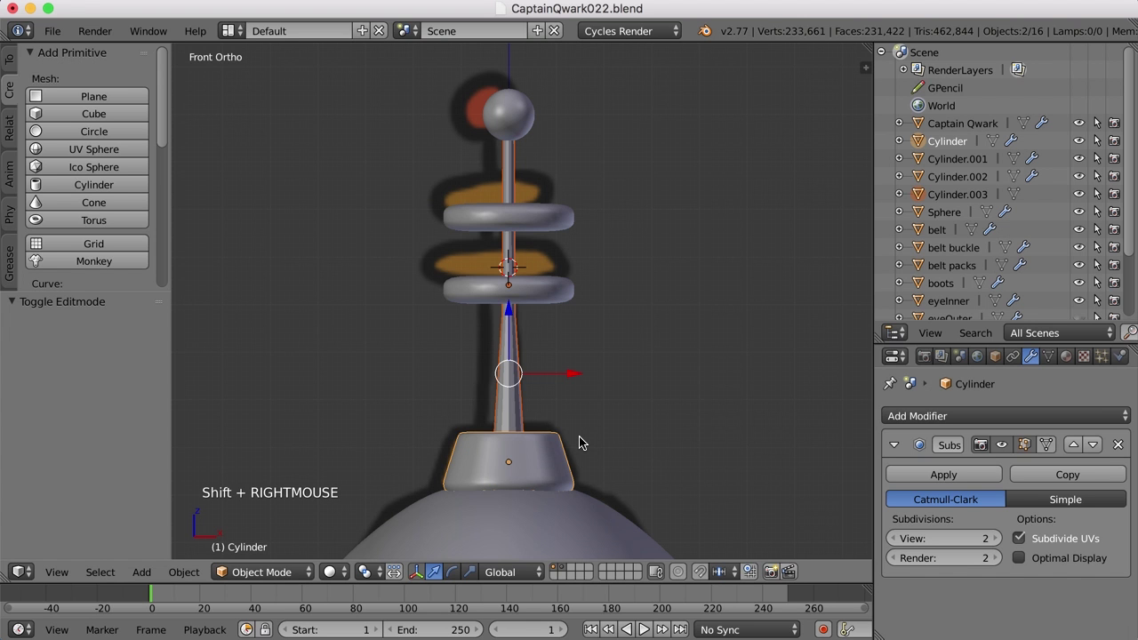
key("ctrl+l")
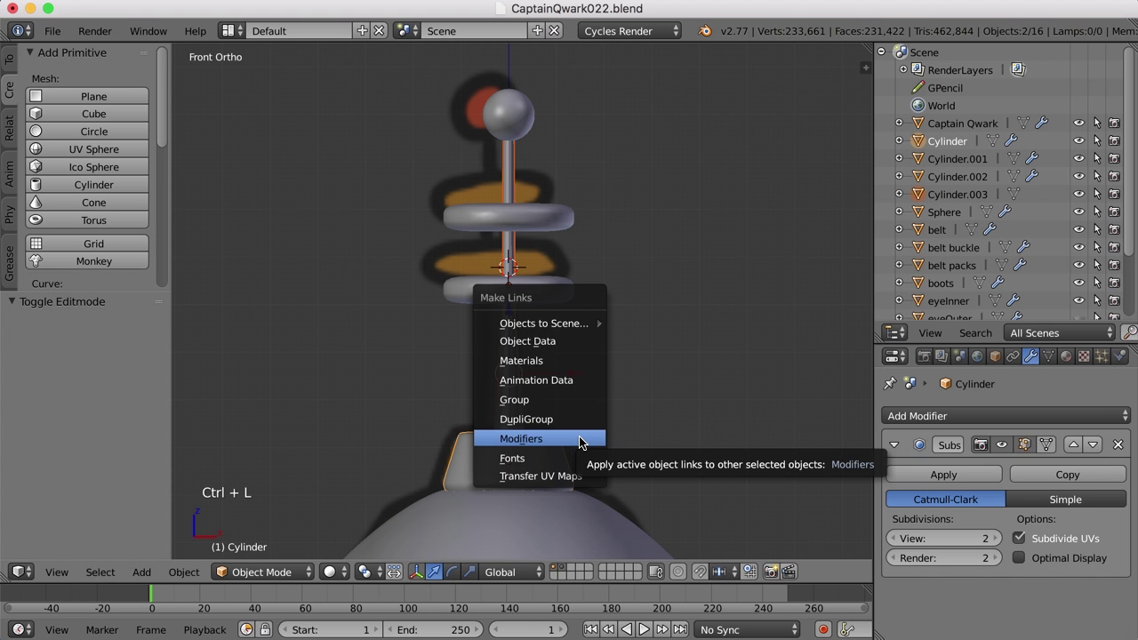
left_click(579, 442)
left_click_drag(73, 291, 73, 457)
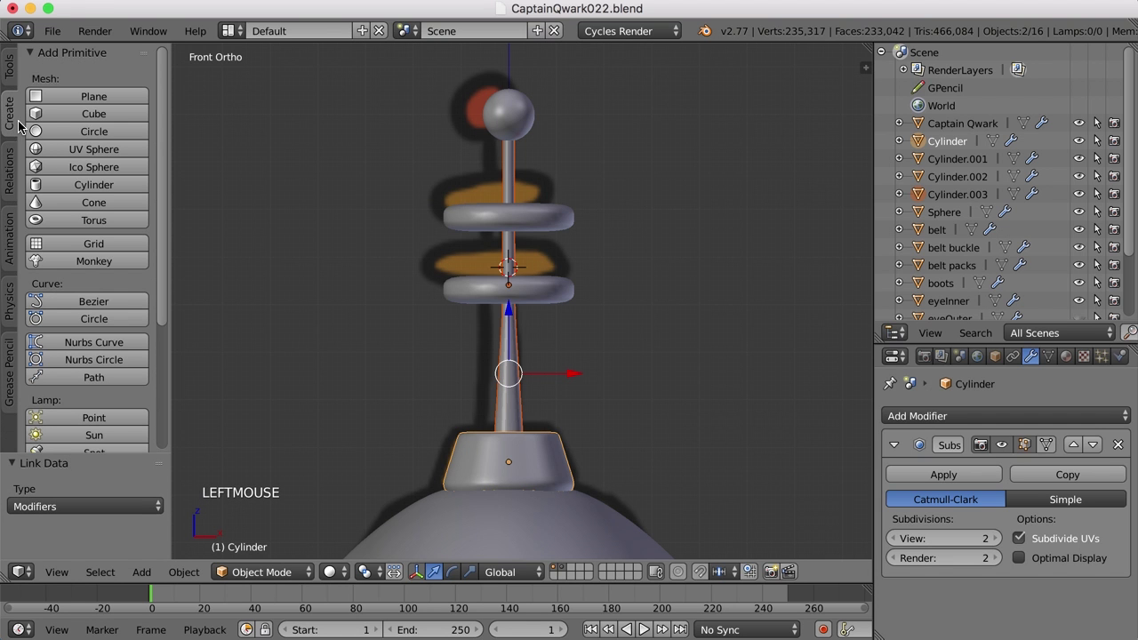
left_click(11, 78)
left_click(50, 307)
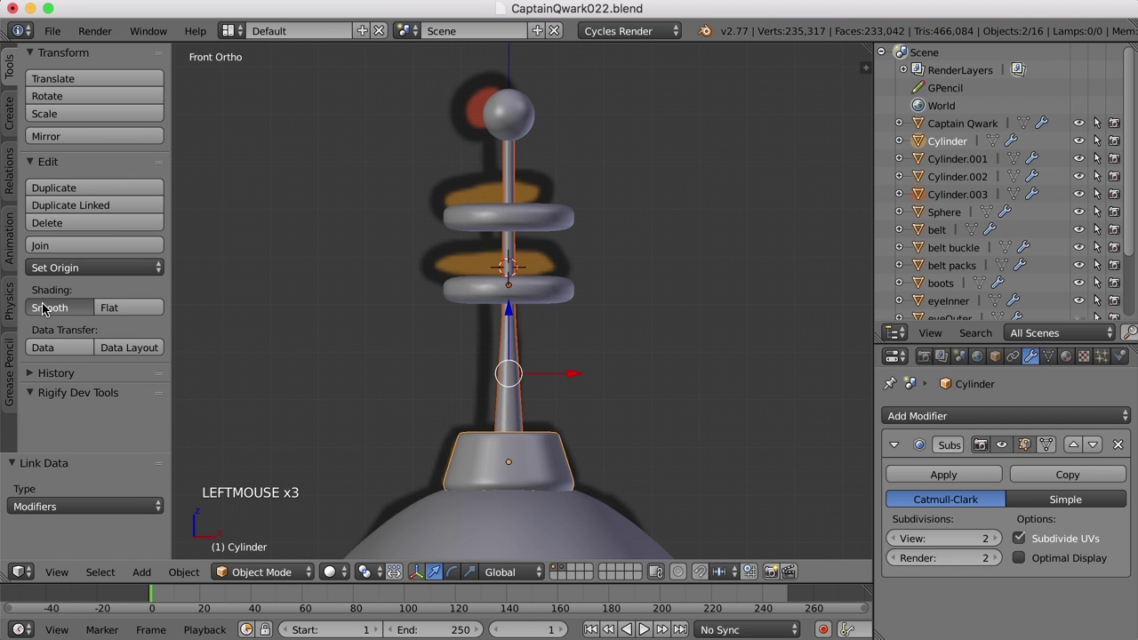
key("a")
Select the belt packs on the character's belt.
scroll(602, 334, "down", 5)
middle_click_drag(601, 333, 628, 294, "shift")
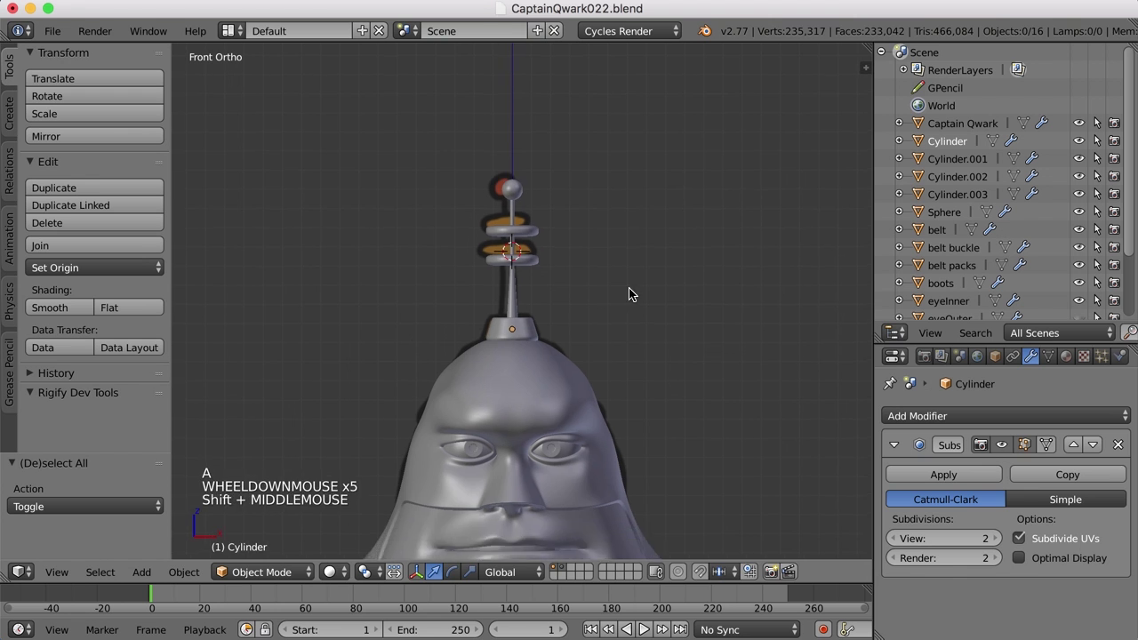
scroll(631, 284, "down", 3)
middle_click_drag(605, 462, 655, 411)
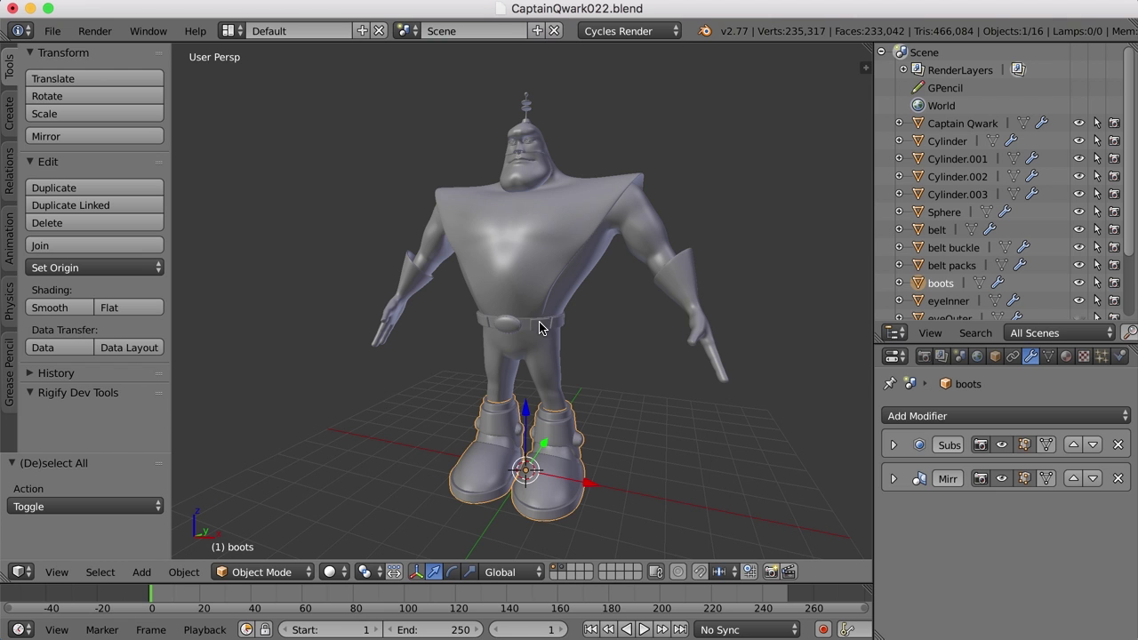
right_click(556, 351)
scroll(563, 360, "up", 5)
middle_click_drag(563, 360, 587, 318, "shift")
scroll(560, 261, "up", 3)
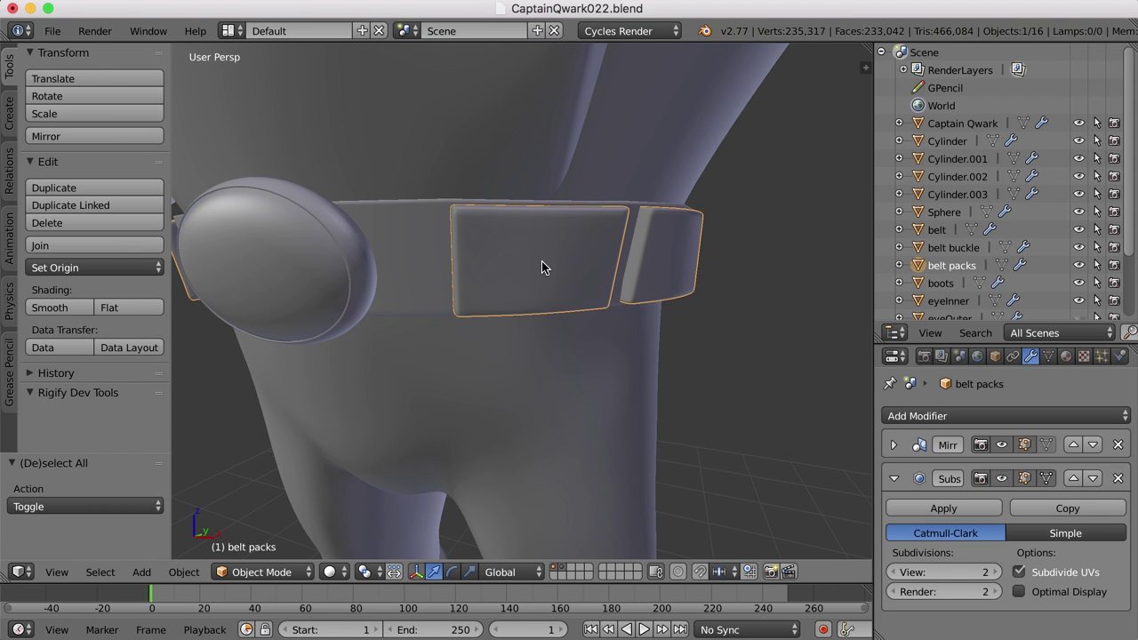
Open the belt packs' mesh for editing in edge selection mode and turn off their subdivision preview.
key("Tab")
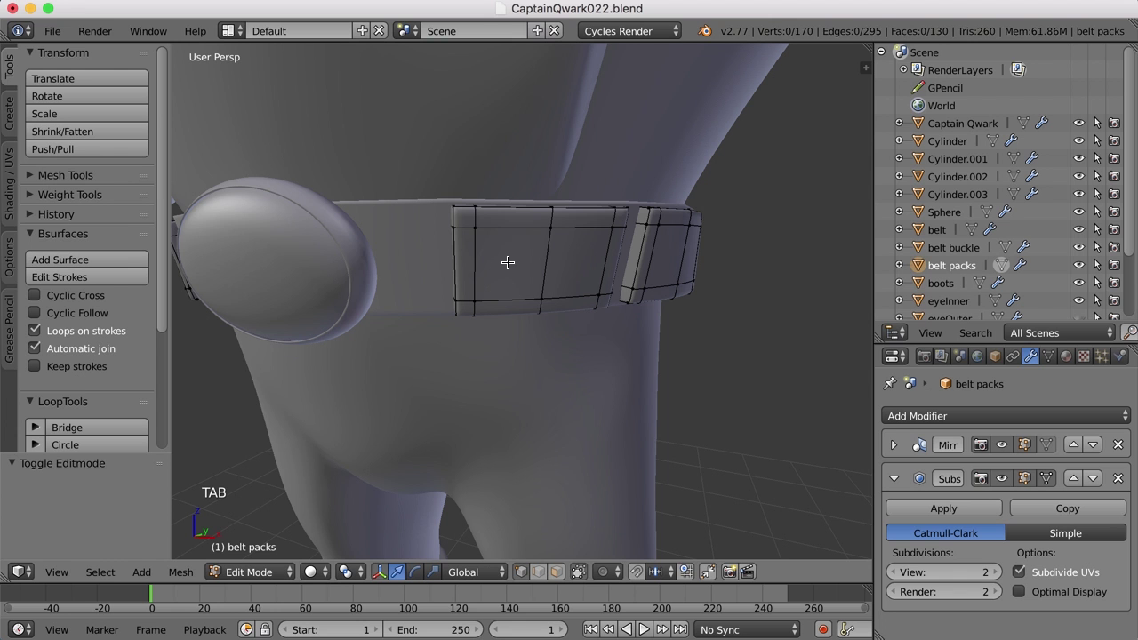
key("ctrl+Tab")
key("2")
middle_click_drag(518, 259, 513, 256)
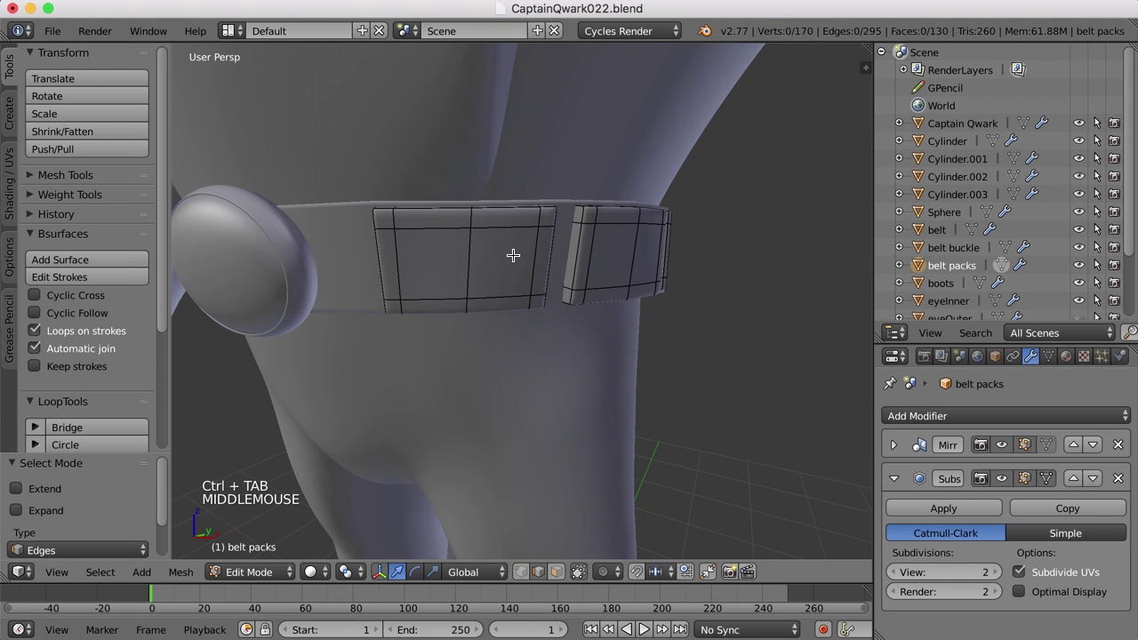
middle_click_drag(411, 263, 439, 254)
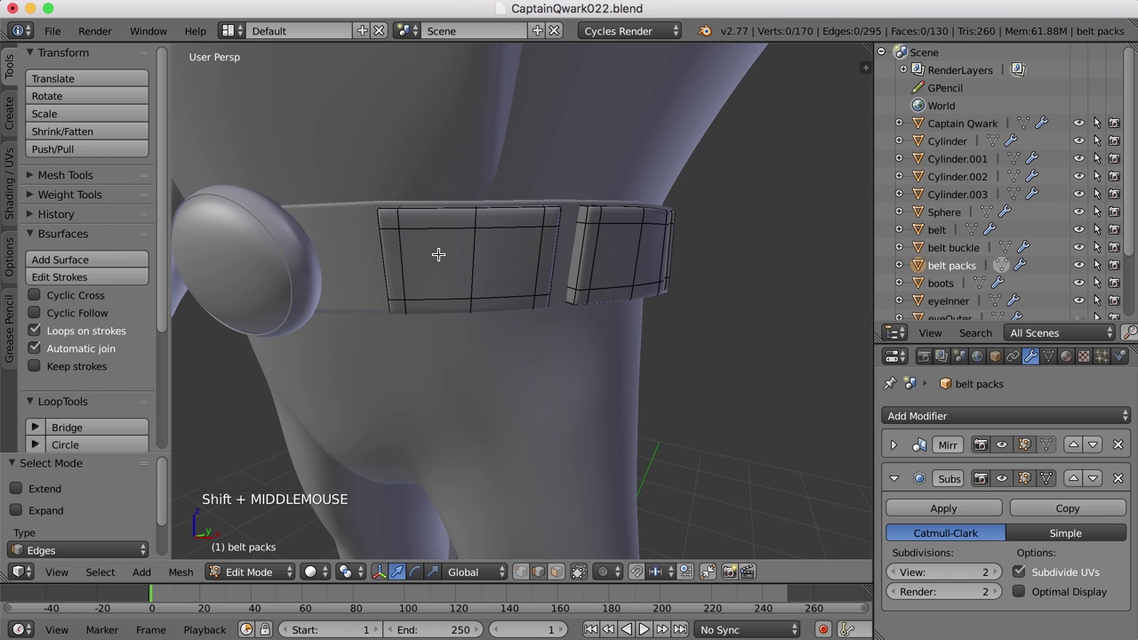
left_click(1024, 479)
Slide the front belt pack's two outer vertical edge loops inward, the one nearest the buckle by a factor of about 0.149.
right_click(392, 253, "alt")
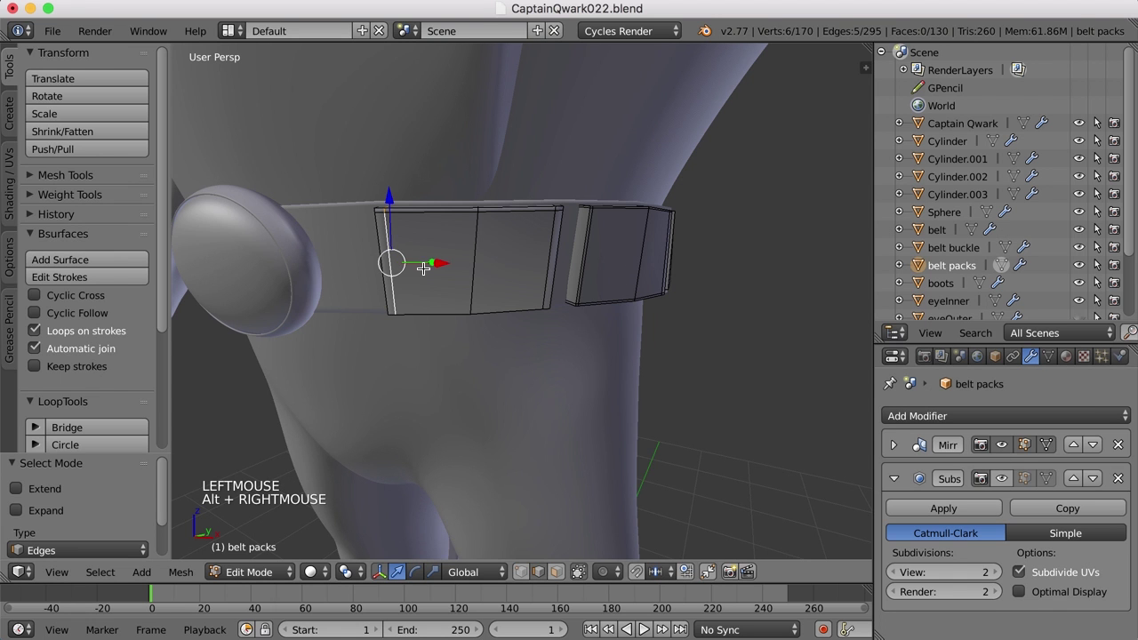
key("ctrl+e")
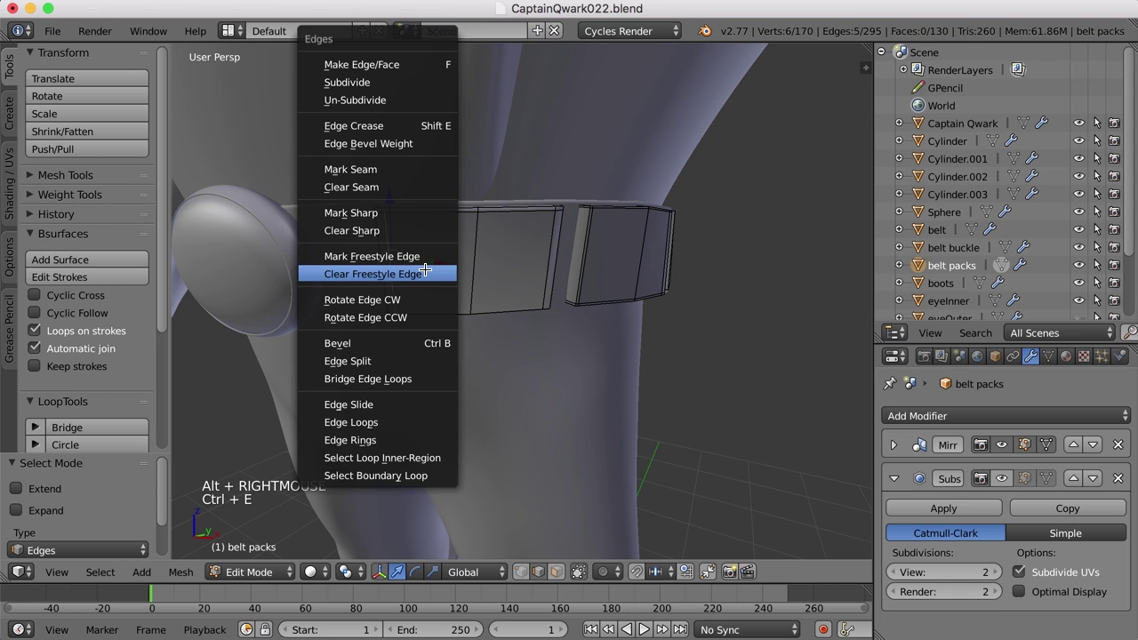
left_click(407, 404)
left_click(475, 315)
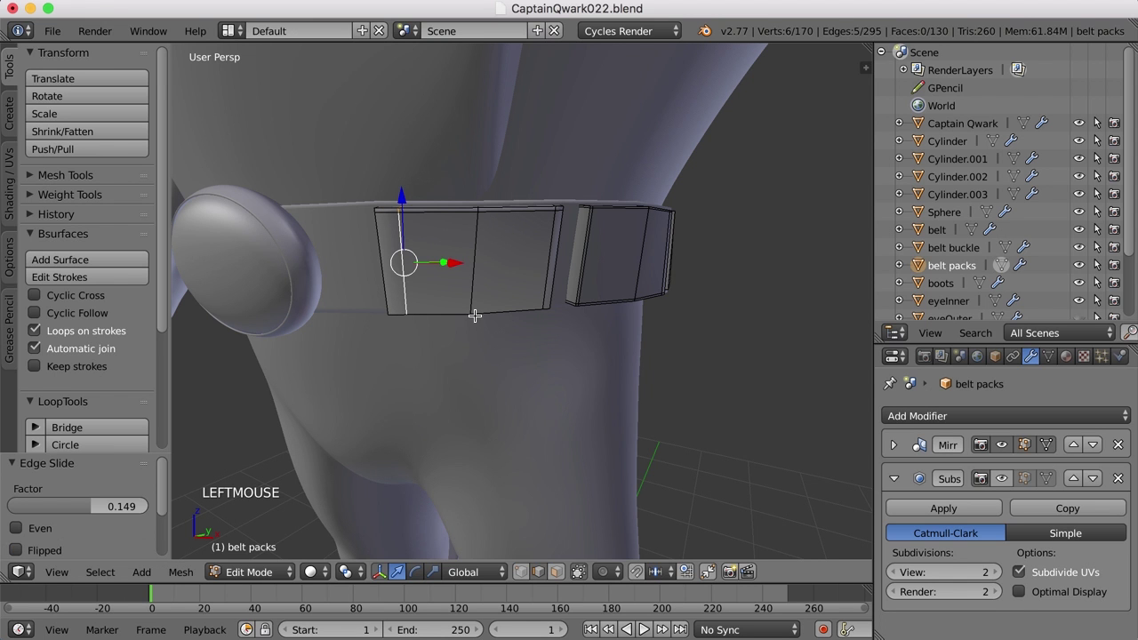
right_click(553, 254, "alt")
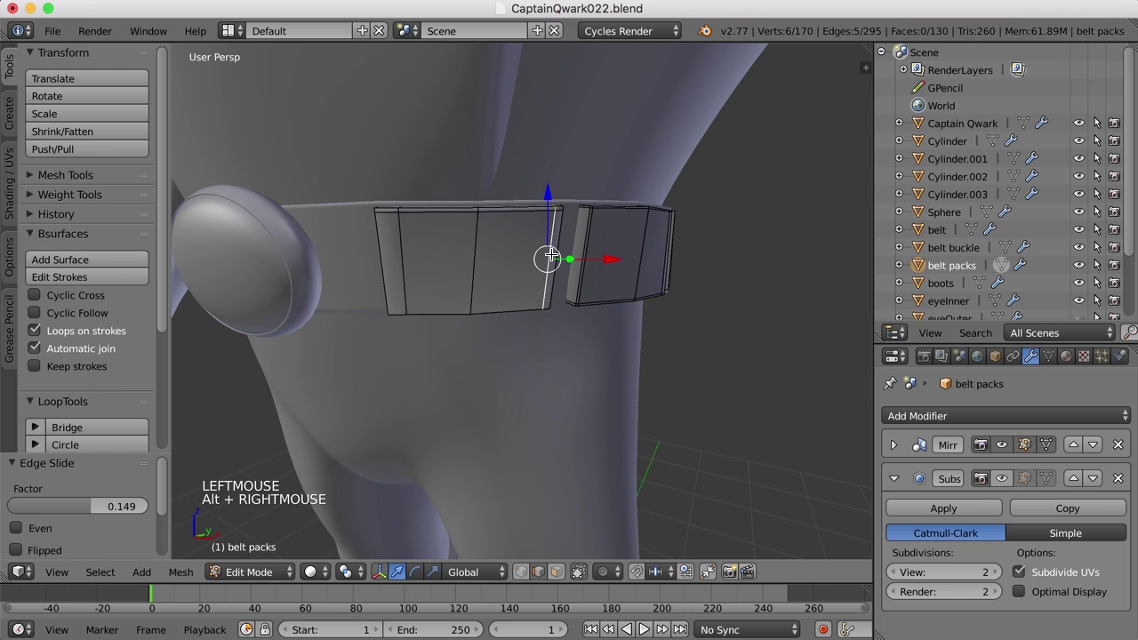
key("a")
Cut one horizontal edge loop across the front belt pack above its middle, with a slide factor of about -0.41.
scroll(461, 251, "up", 1)
middle_click_drag(460, 252, 461, 251)
scroll(462, 250, "down", 1)
key("ctrl+r")
left_click(460, 248)
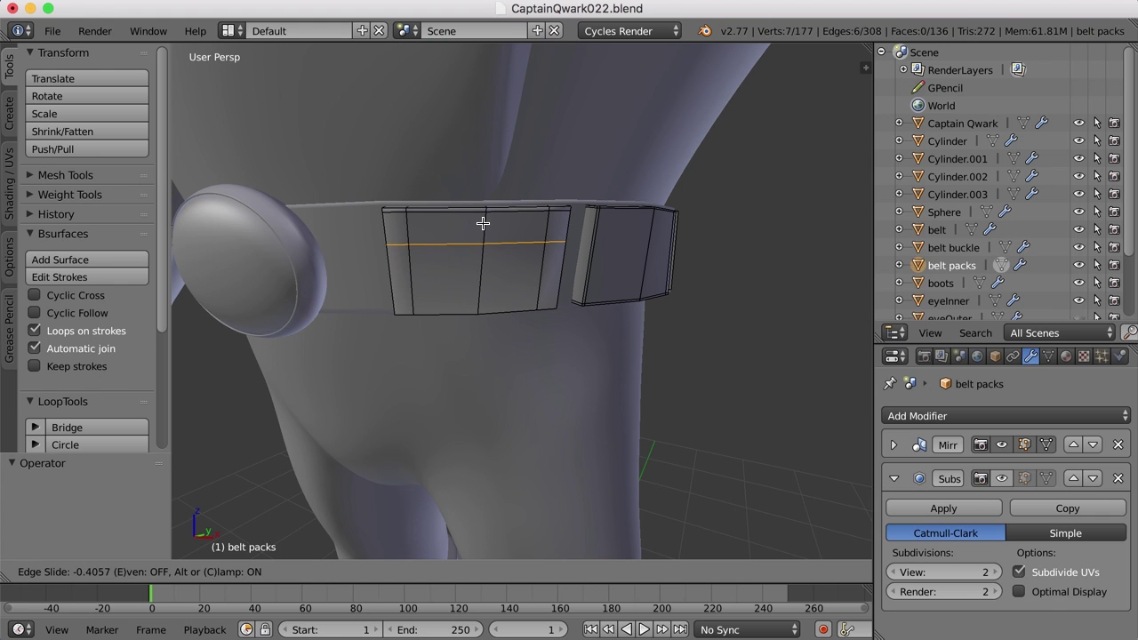
left_click(482, 223)
Slide the two central front edges of the new horizontal loop downward by a factor of about -0.243.
mouse_move(483, 223)
middle_mouse_down()
mouse_move(475, 244)
mouse_move(493, 223)
middle_mouse_up()
right_click(496, 219)
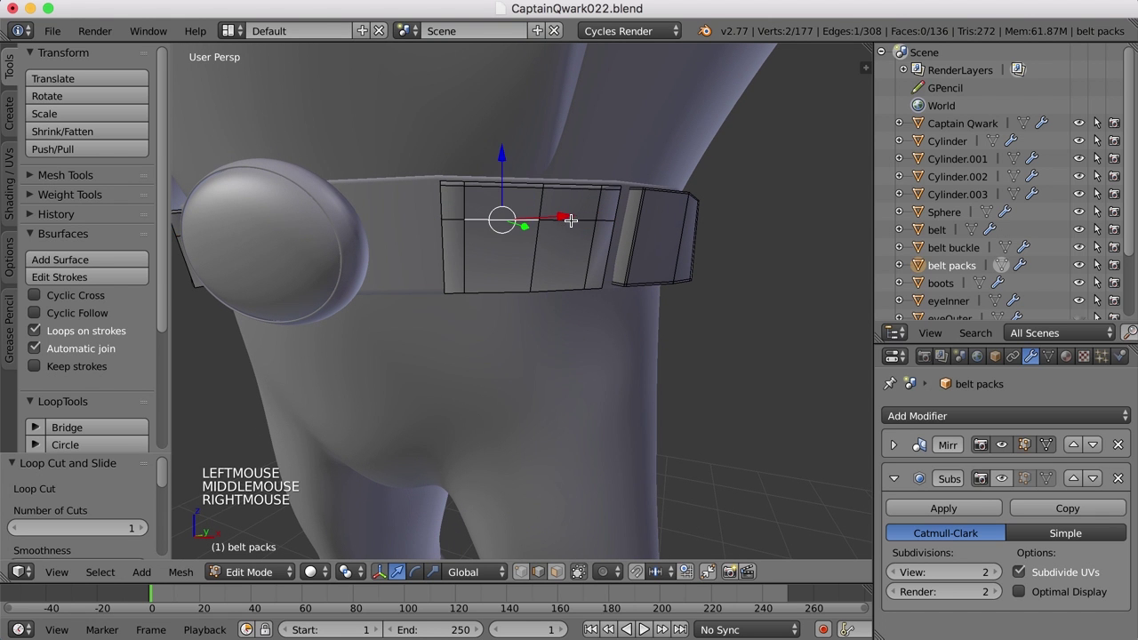
right_click(582, 218, "shift")
key("KP_Decimal")
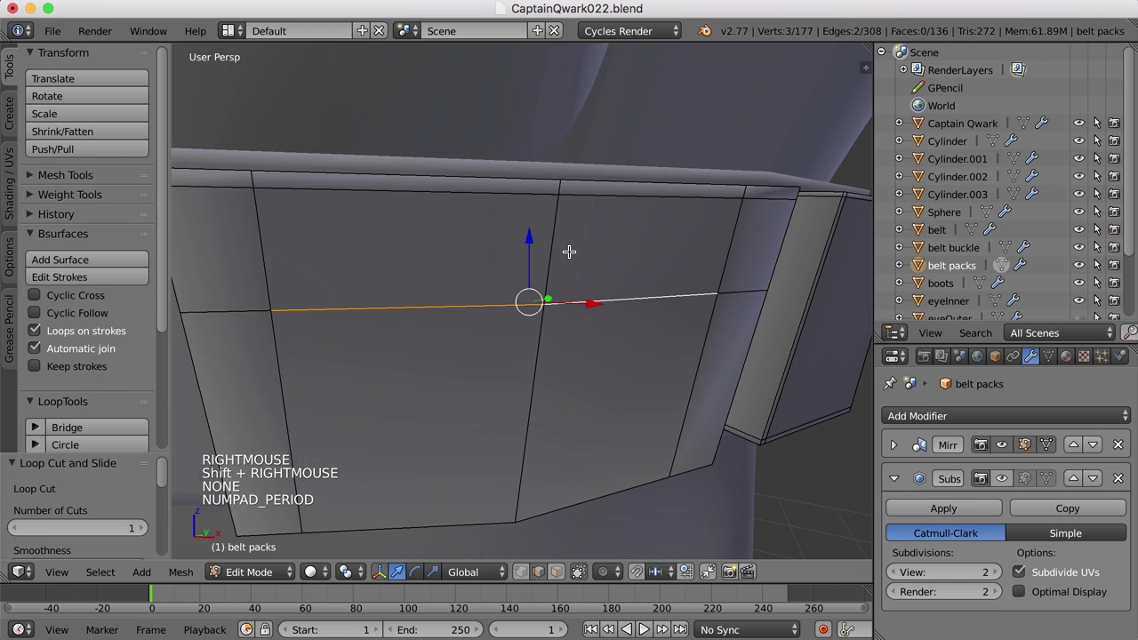
scroll(569, 252, "down", 1)
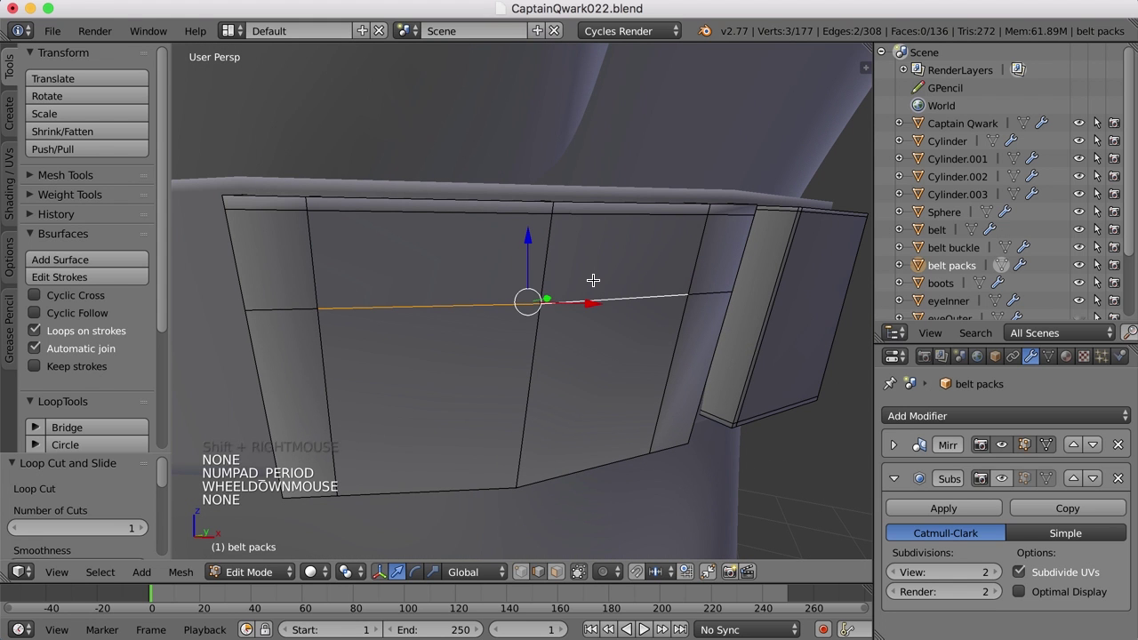
key("ctrl+e")
left_click(575, 402)
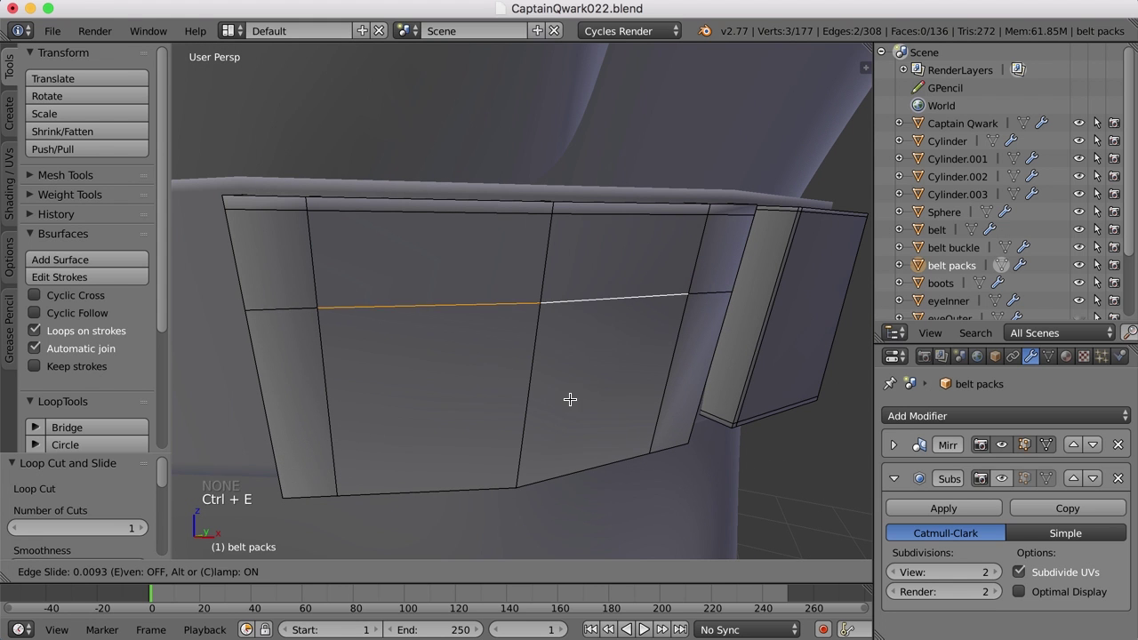
left_click(573, 435)
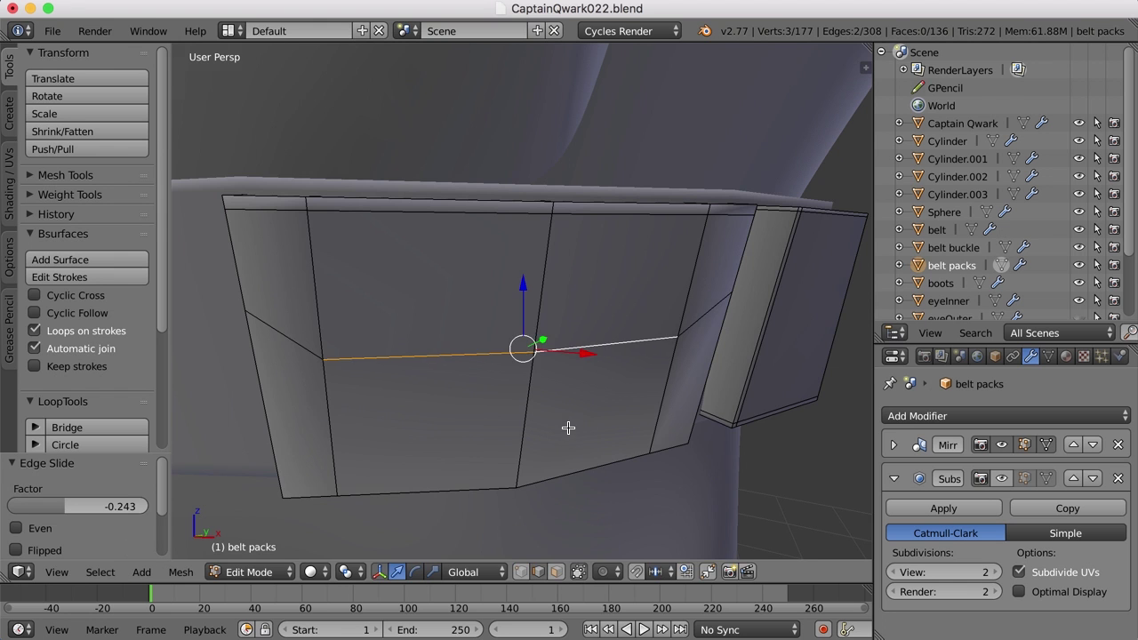
In face selection mode, select all of the front belt pack's faces above the angled loop, including its top and sides.
scroll(560, 409, "down", 2)
middle_click_drag(554, 391, 582, 392)
middle_click_drag(480, 368, 486, 373)
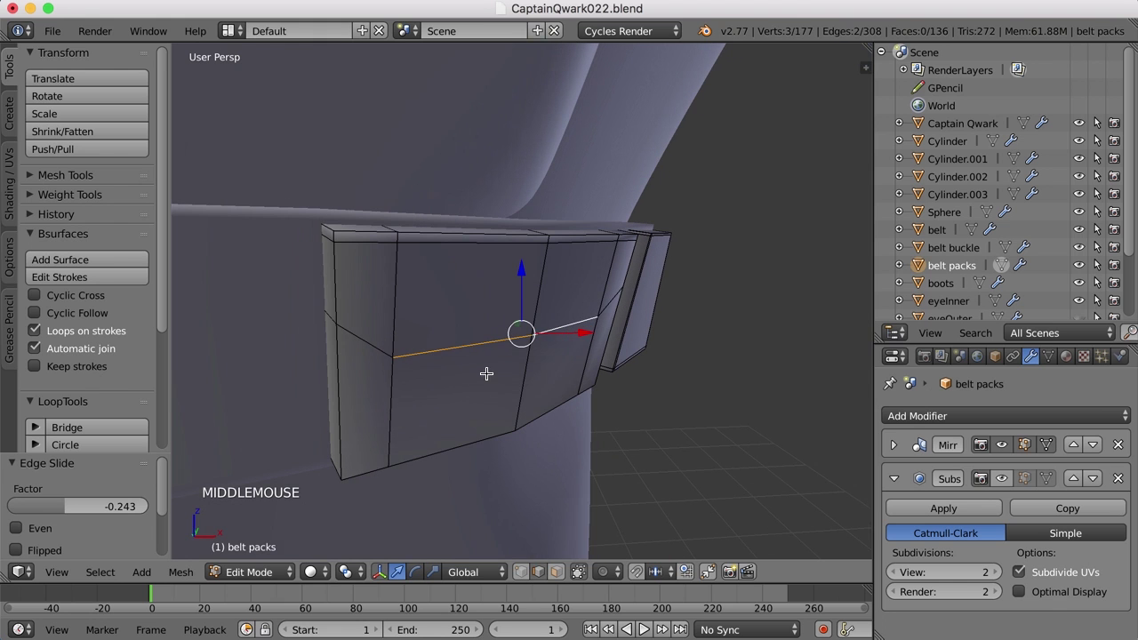
key("ctrl+Tab")
left_click(483, 354)
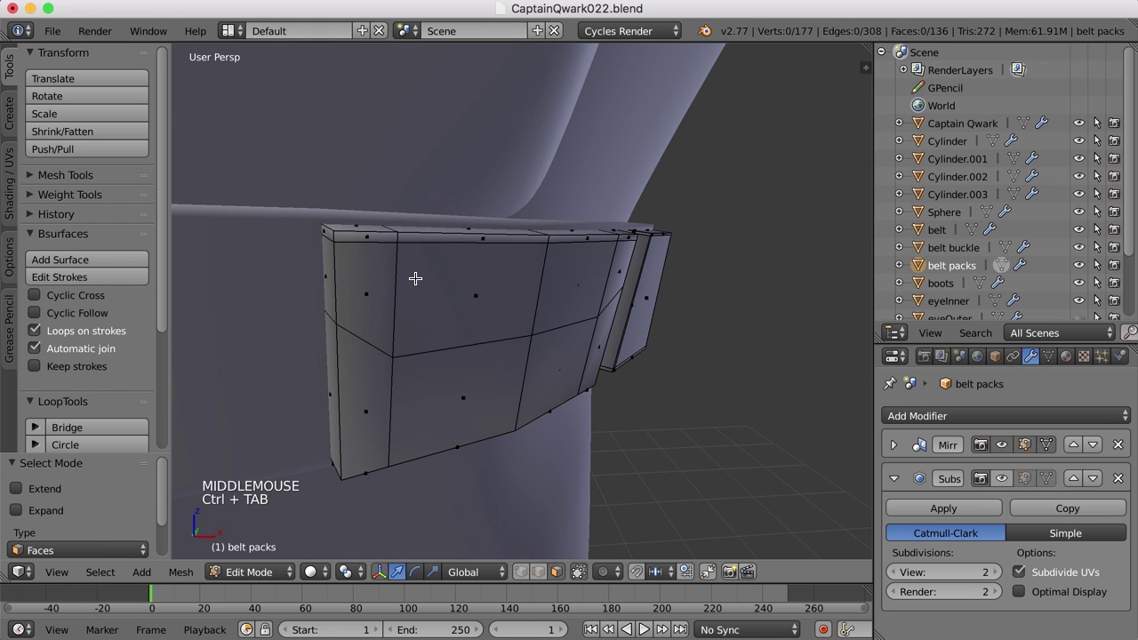
key("c")
mouse_move(367, 255)
left_mouse_down()
mouse_move(633, 256)
mouse_move(543, 257)
left_mouse_up()
right_click(562, 259)
middle_click_drag(563, 259, 615, 243)
key("c")
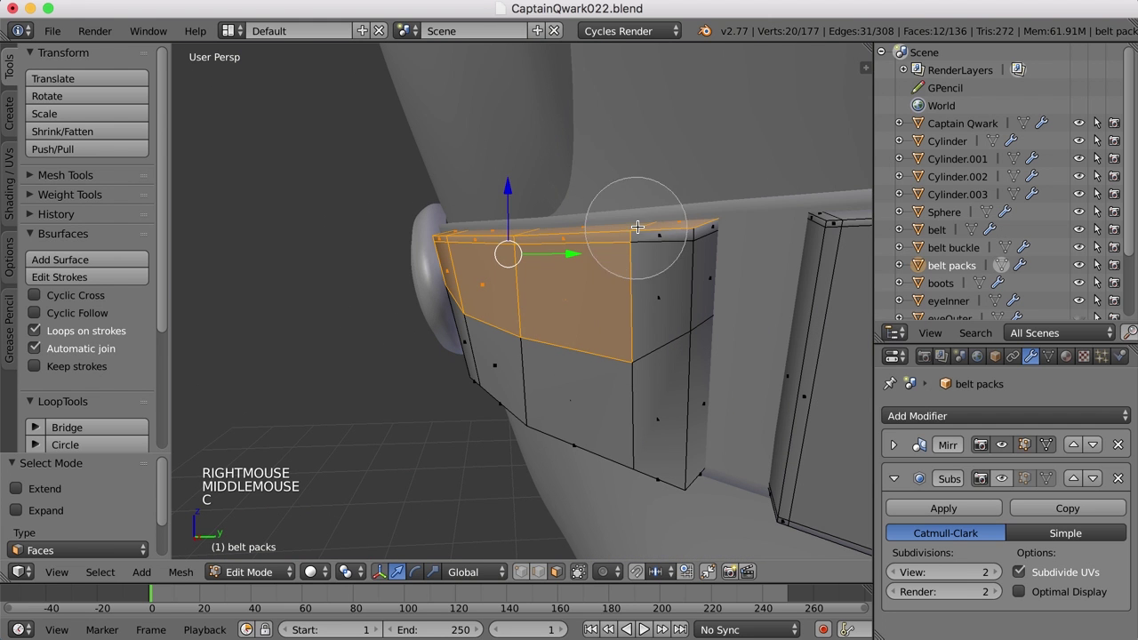
left_click_drag(673, 252, 667, 252)
right_click(668, 251)
Extrude the selected flap faces in place and fatten them outward with an offset of about -0.063.
scroll(666, 253, "down", 1)
scroll(667, 253, "down", 2)
middle_click_drag(666, 254, 737, 300)
key("z")
scroll(702, 302, "down", 6)
key("z")
scroll(685, 323, "up", 9)
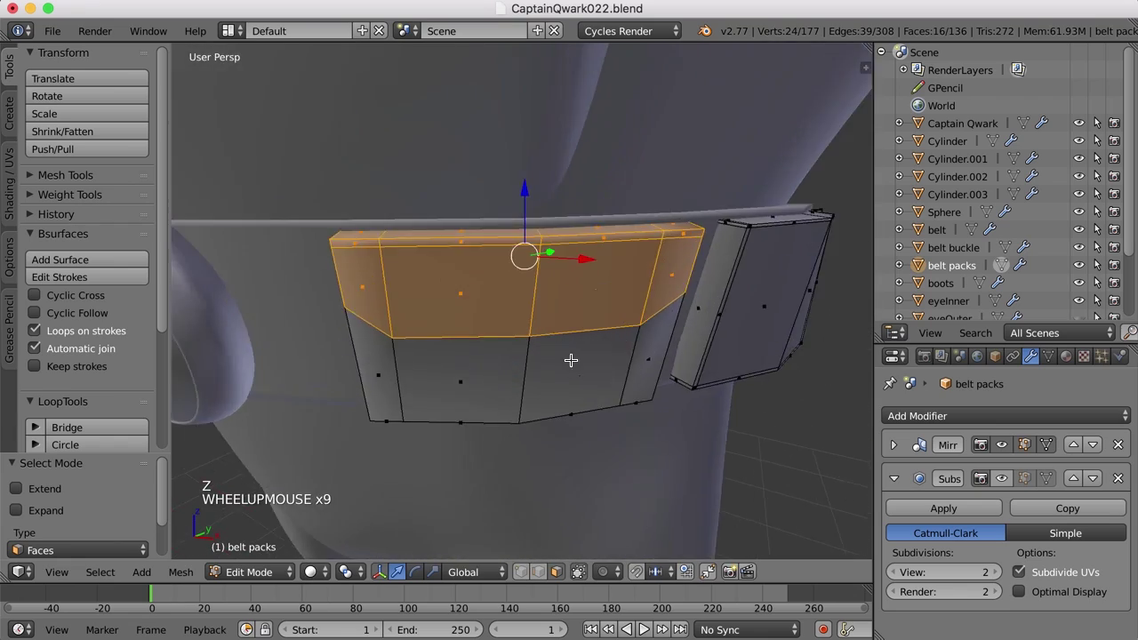
middle_click_drag(570, 360, 572, 359)
middle_click_drag(487, 363, 547, 363, "shift")
scroll(503, 366, "up", 1)
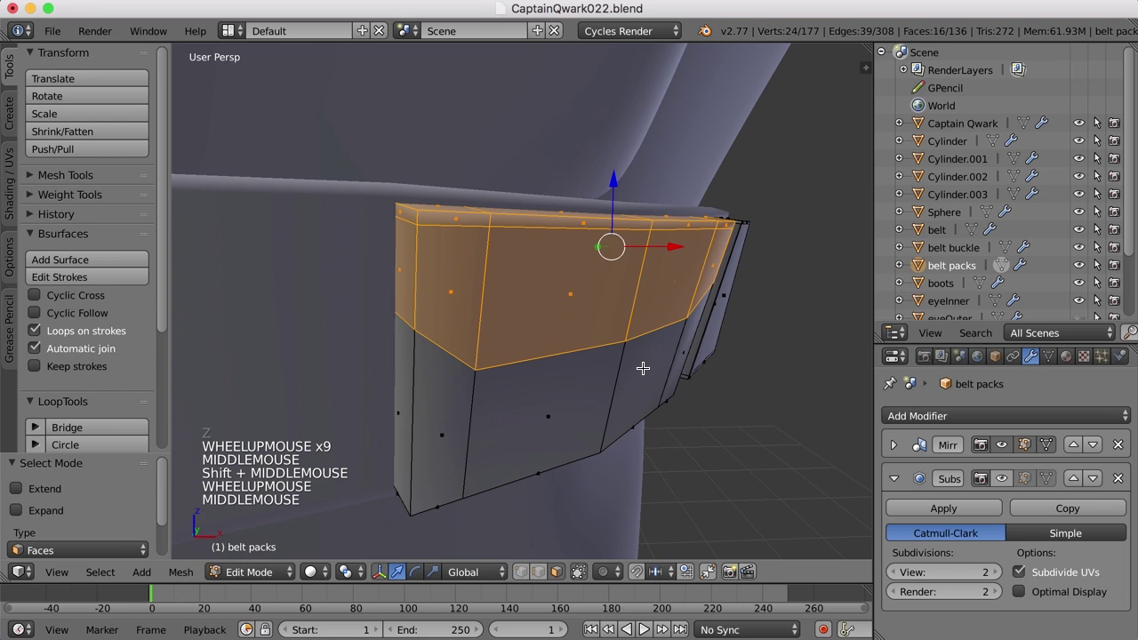
key("e")
key("e")
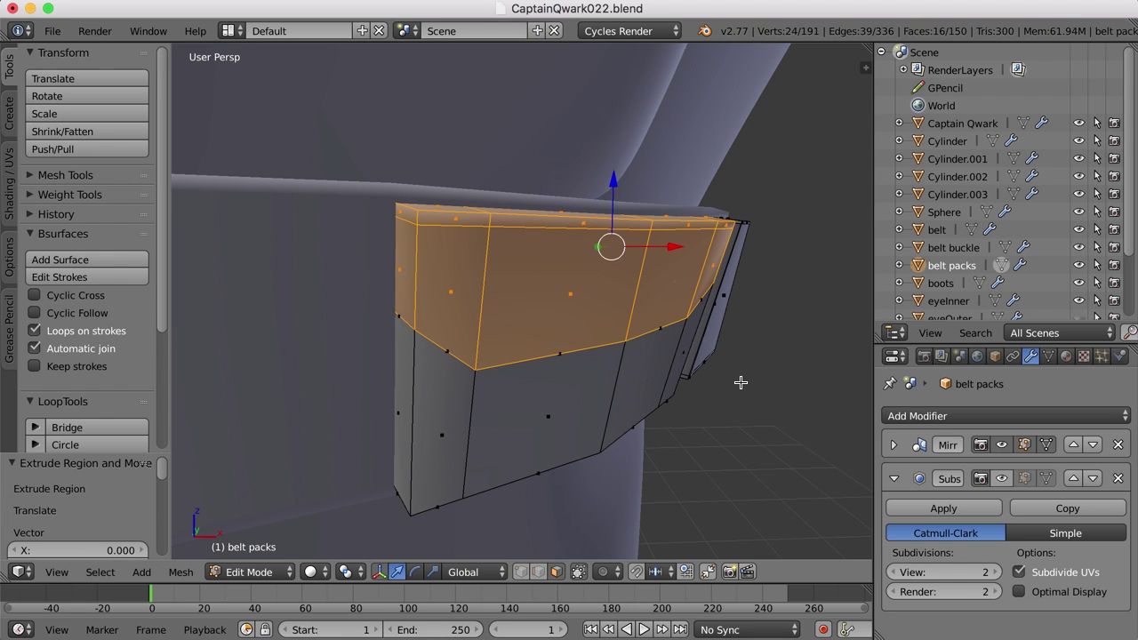
key("alt+s")
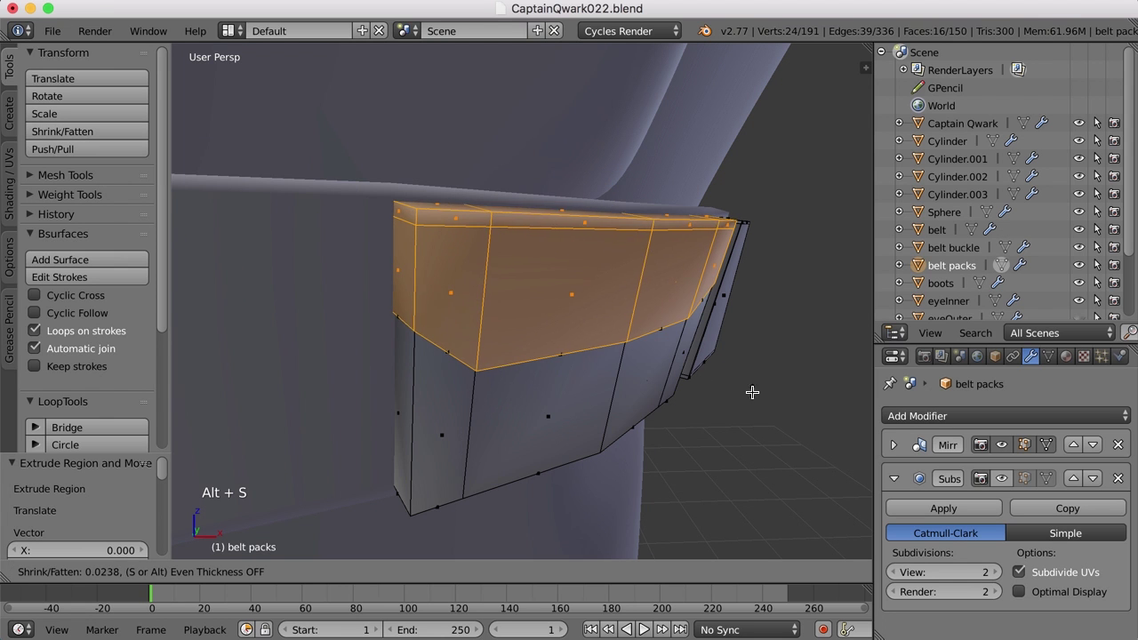
left_click(761, 409)
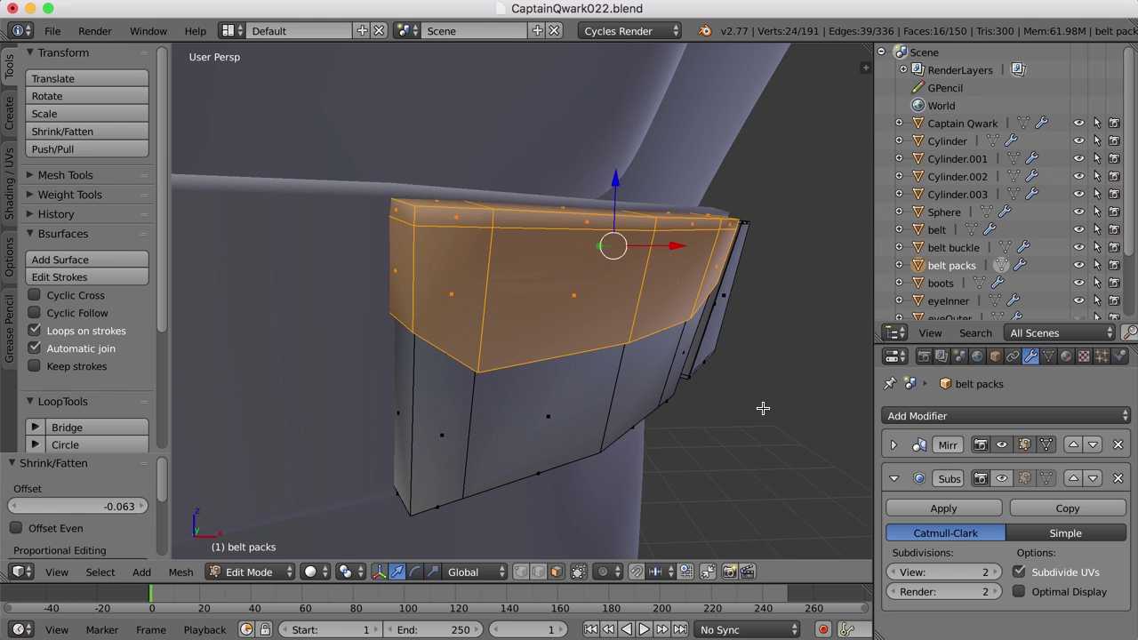
Return to Object Mode and inspect the front belt pack's flap with the subdivision preview on.
key("a")
key("Tab")
middle_click_drag(709, 455, 590, 419)
scroll(590, 414, "up", 1)
scroll(623, 382, "down", 3)
middle_click_drag(518, 391, 610, 401)
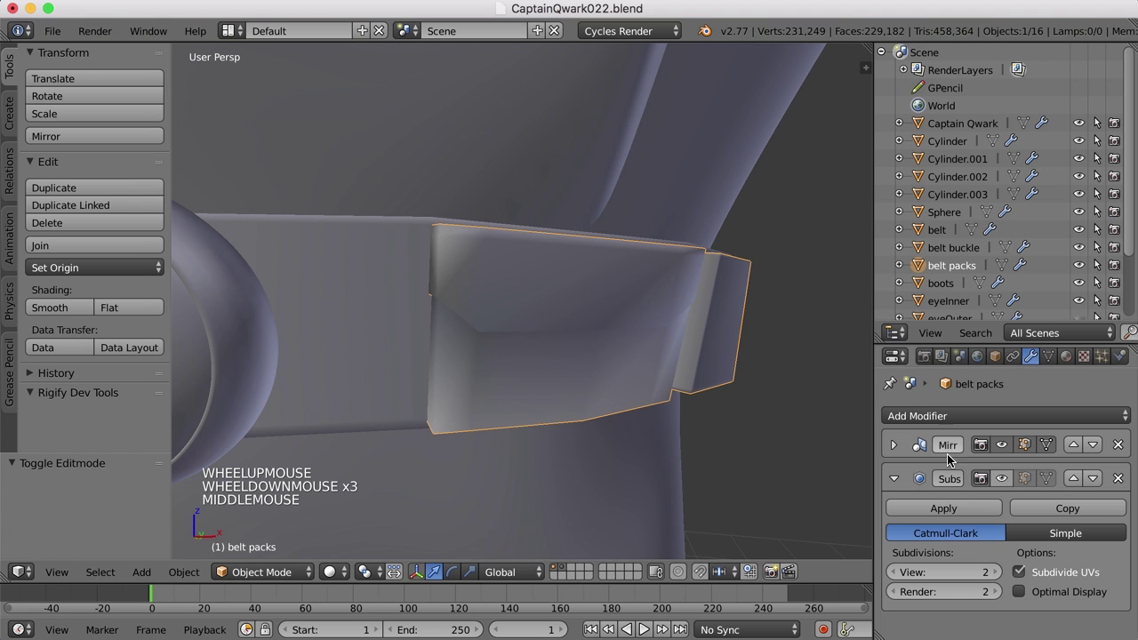
left_click(1000, 478)
mouse_move(582, 388)
middle_mouse_down()
mouse_move(612, 388)
mouse_move(579, 397)
middle_mouse_up()
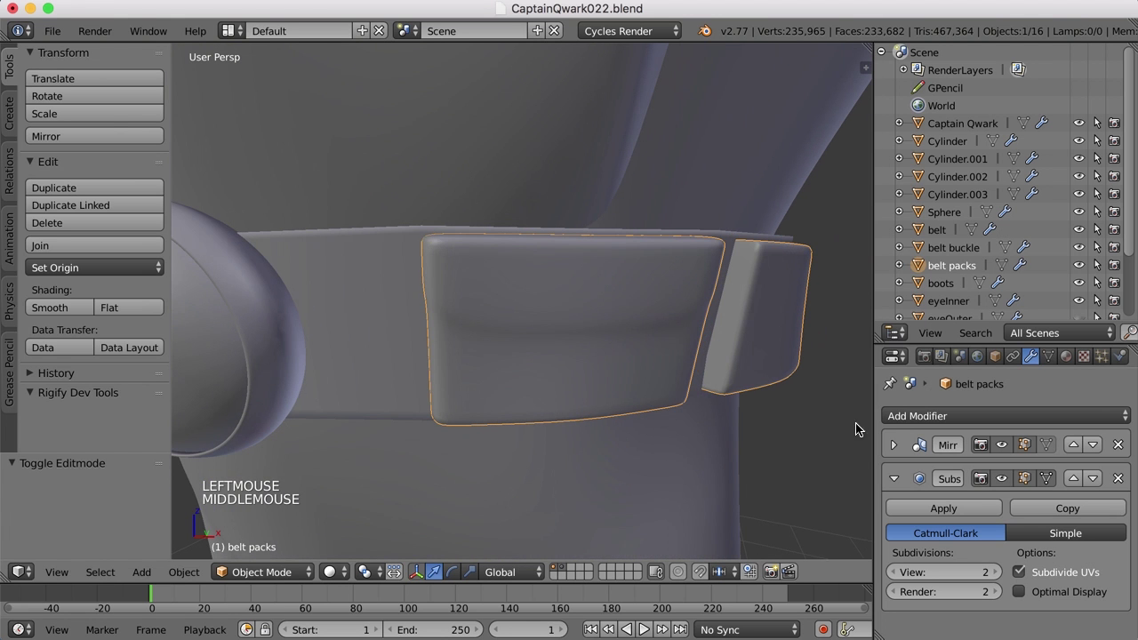
With subdivision hidden, select both edge loops along the flap's lower lip in Edit Mode and mark them sharp.
left_click(1001, 479)
scroll(541, 333, "up", 2)
key("Tab")
middle_click_drag(550, 335, 510, 279)
key("2")
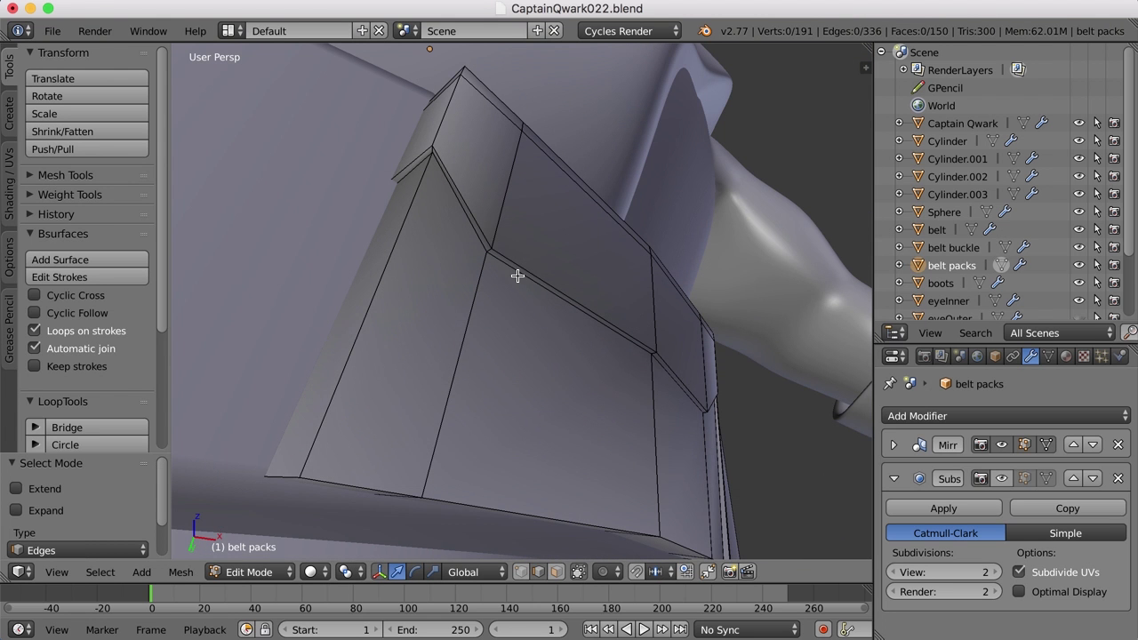
right_click(519, 259, "shift")
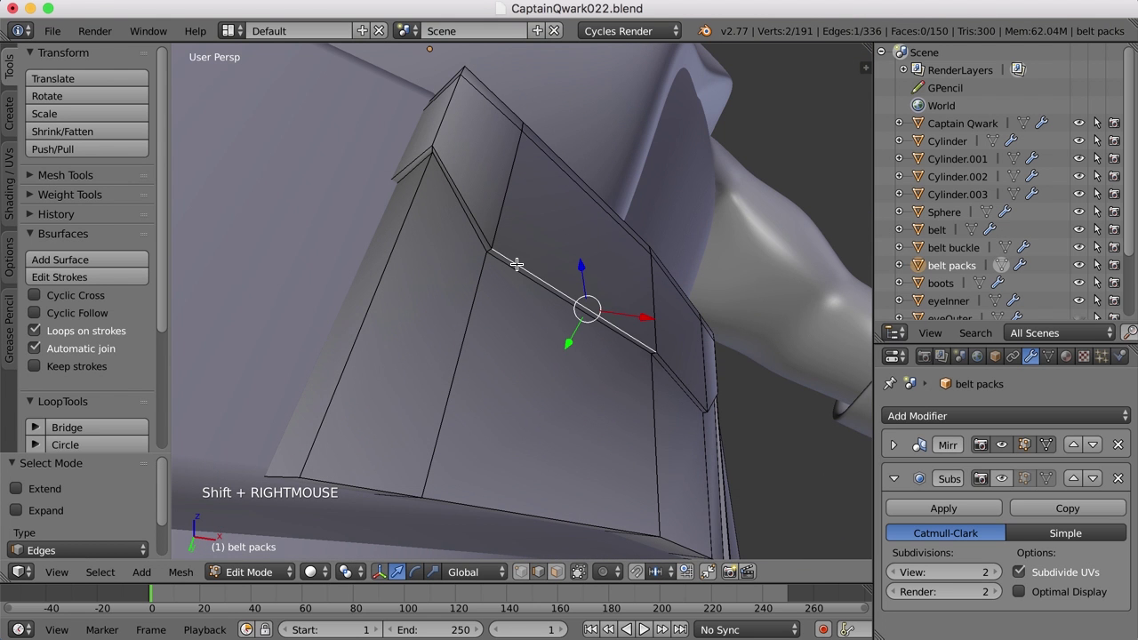
right_click(513, 263, "alt")
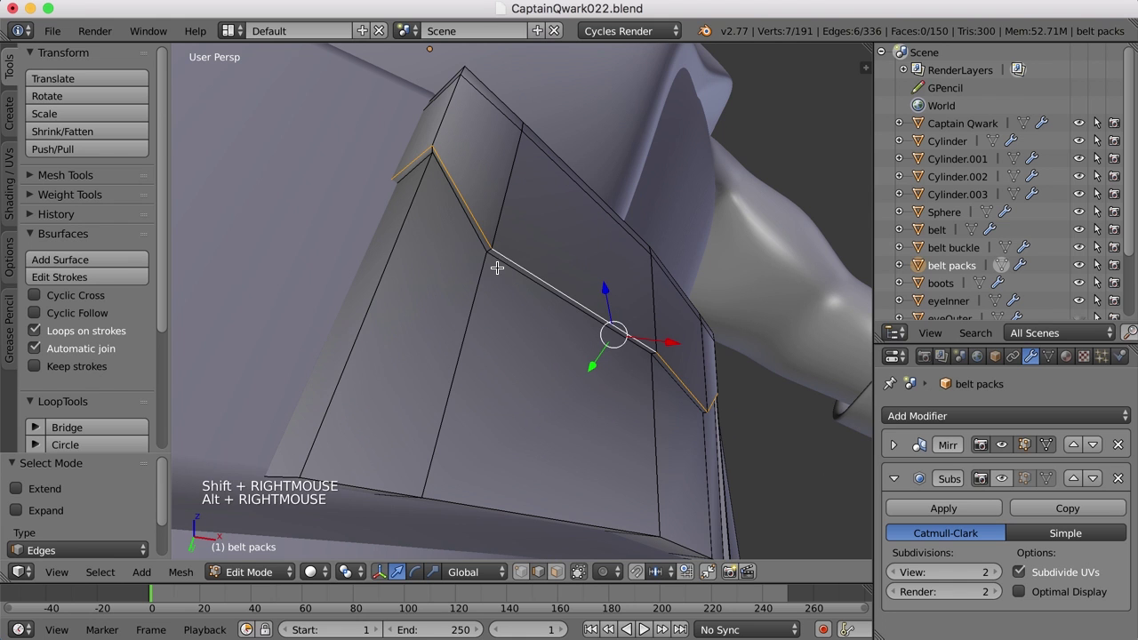
middle_click_drag(529, 264, 527, 268)
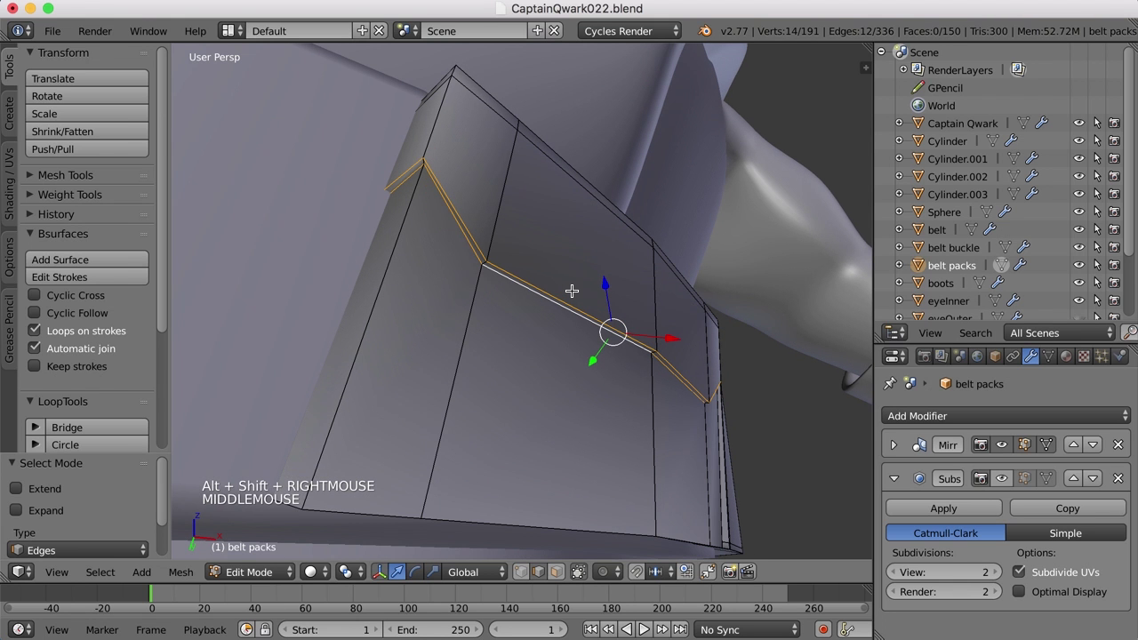
key("ctrl+e")
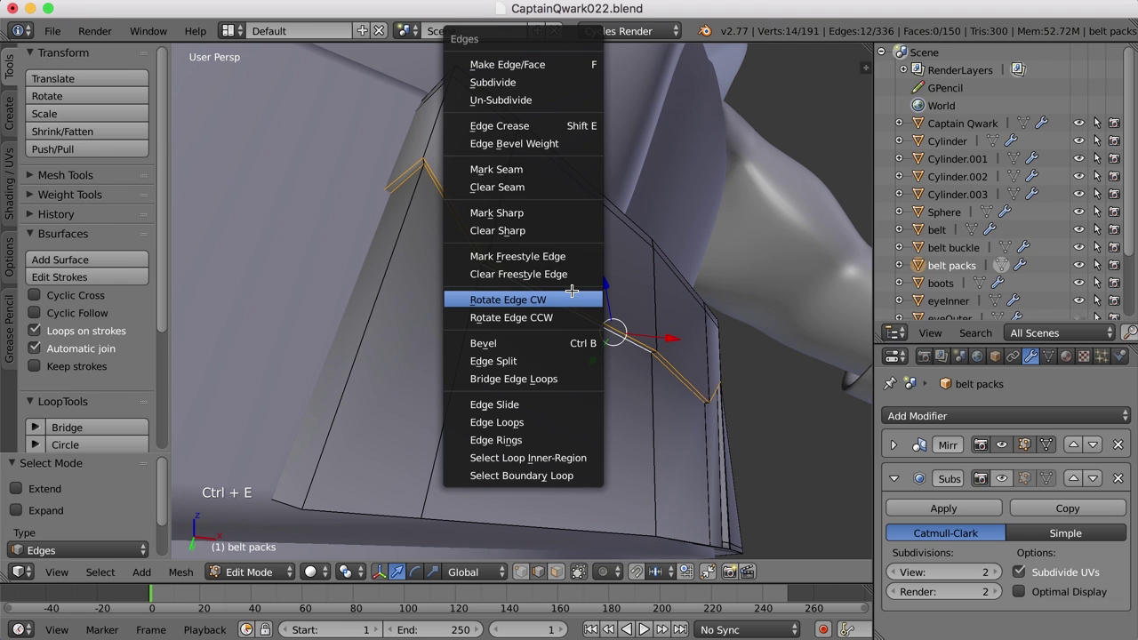
left_click(551, 215)
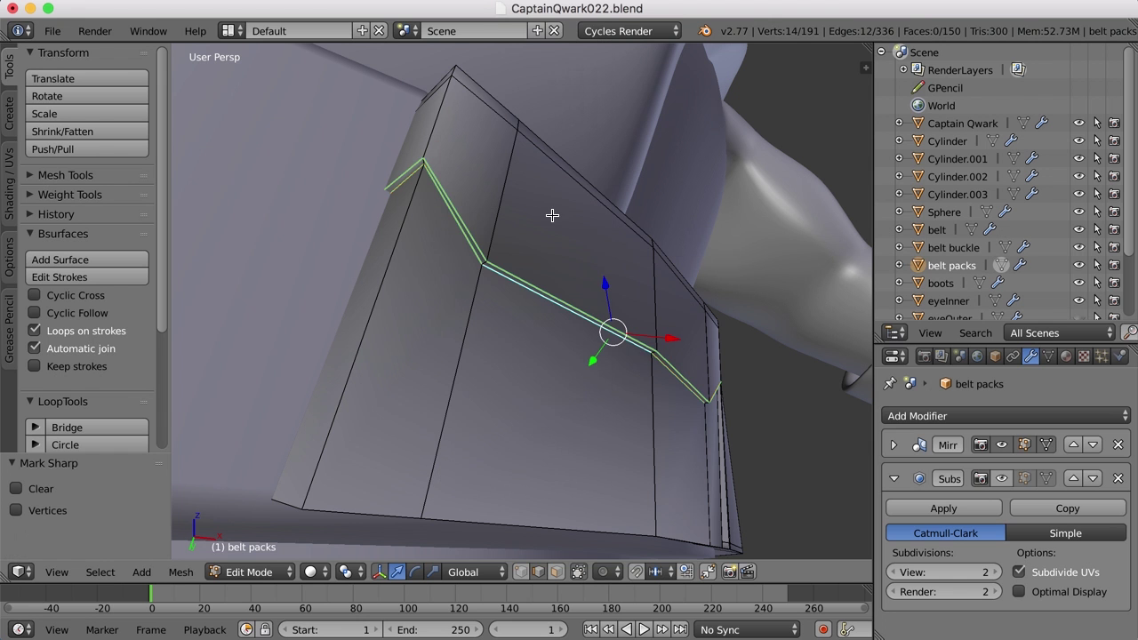
Inspect the flap's marked edges in Object Mode with the subdivision preview on.
left_click(1024, 478)
key("Tab")
middle_click_drag(800, 454, 702, 456)
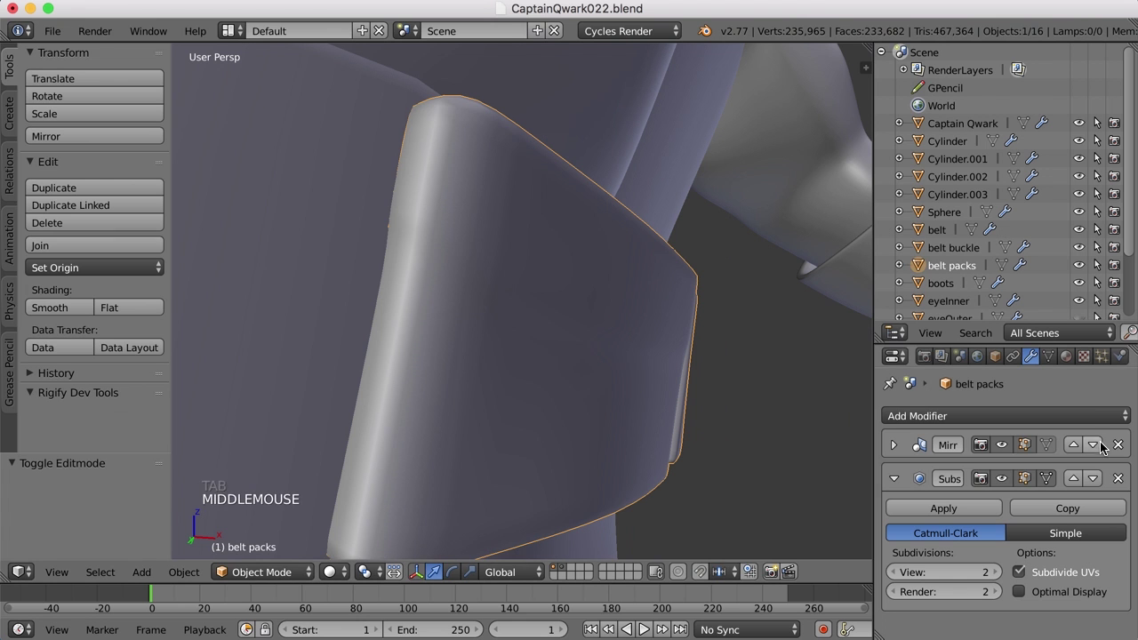
With subdivision hidden, cut two evenly spaced edge loops into the narrow strip along the flap's lower lip.
left_click(1002, 482)
middle_click_drag(701, 399, 592, 338)
key("Tab")
scroll(592, 337, "up", 2)
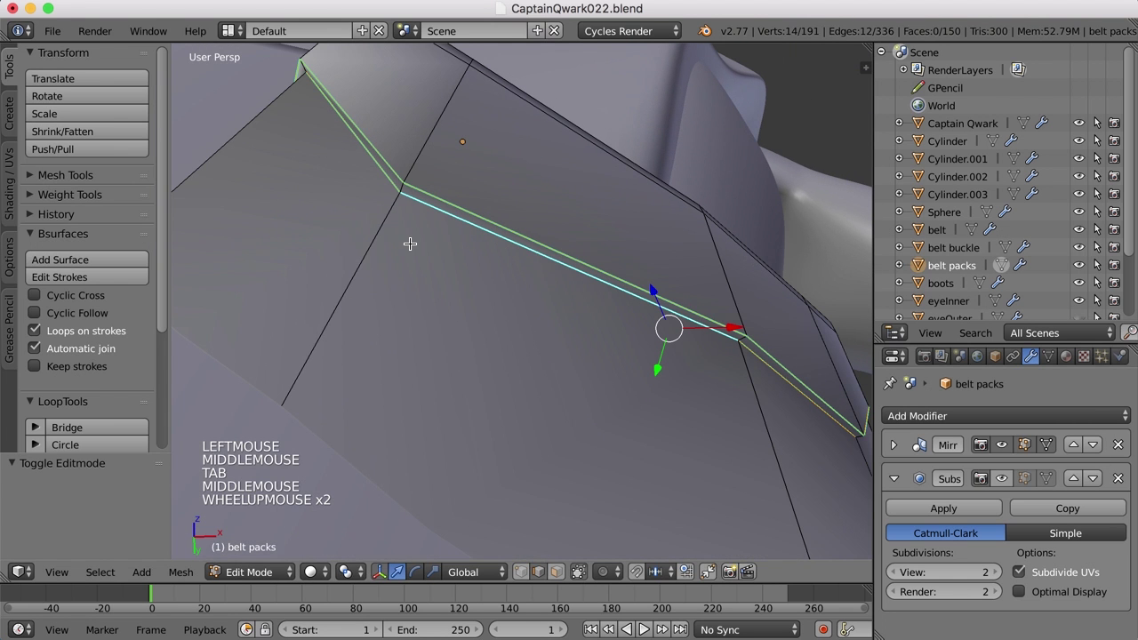
key("ctrl+r")
scroll(403, 183, "up", 1)
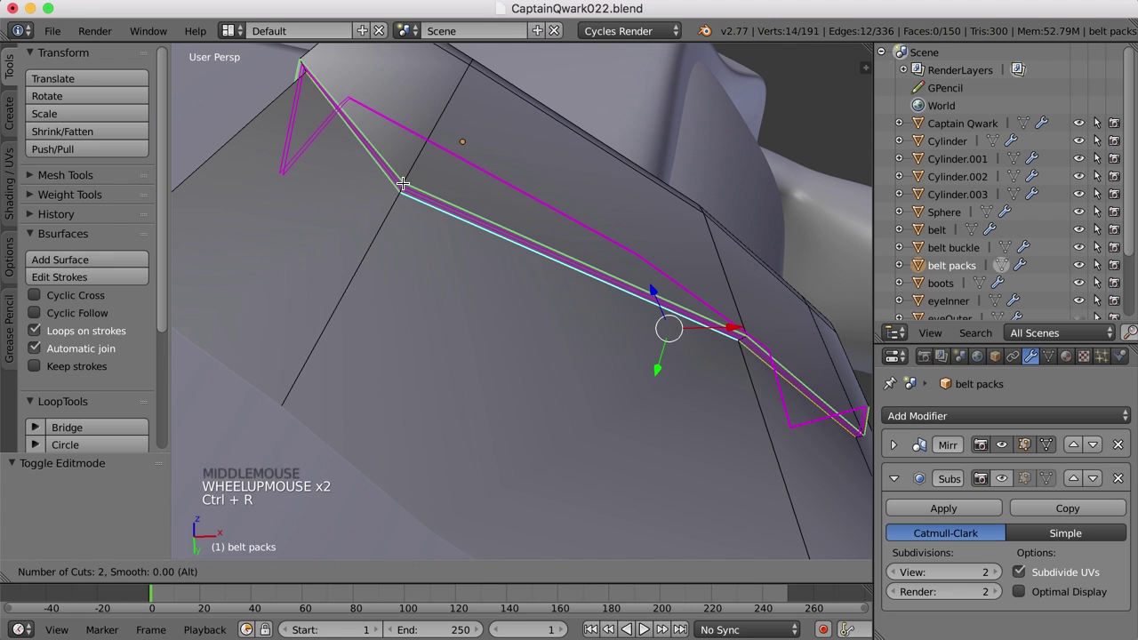
left_click(402, 183)
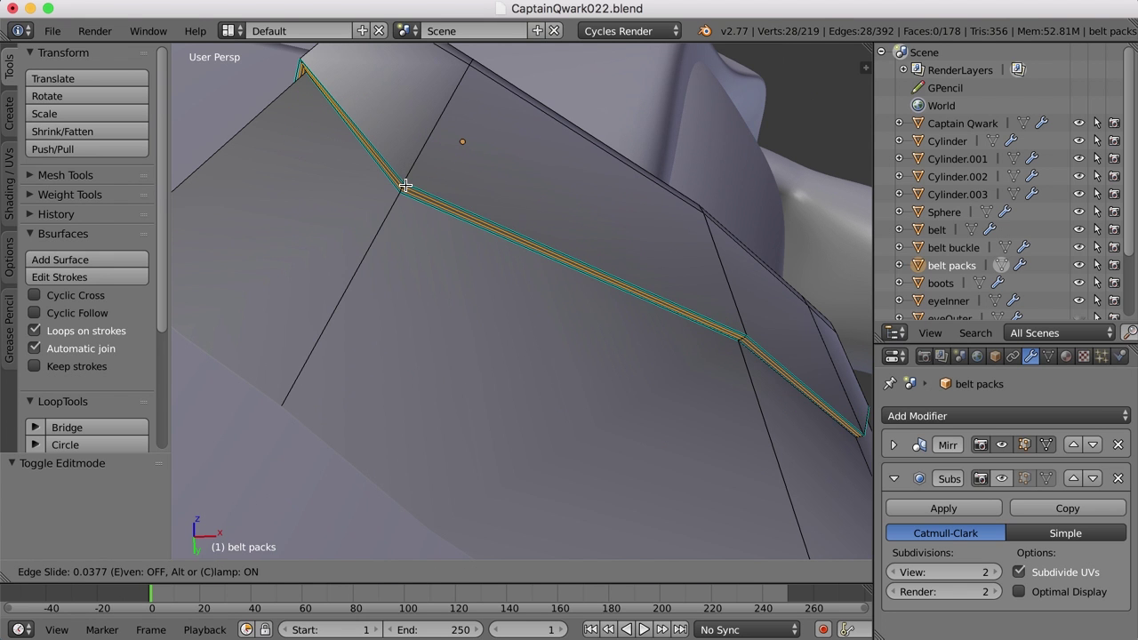
right_click(405, 184)
Deselect the mesh, return to Object Mode, restore the subdivision preview and check the flap's crease from the front.
key("a")
key("Tab")
scroll(551, 262, "down", 4)
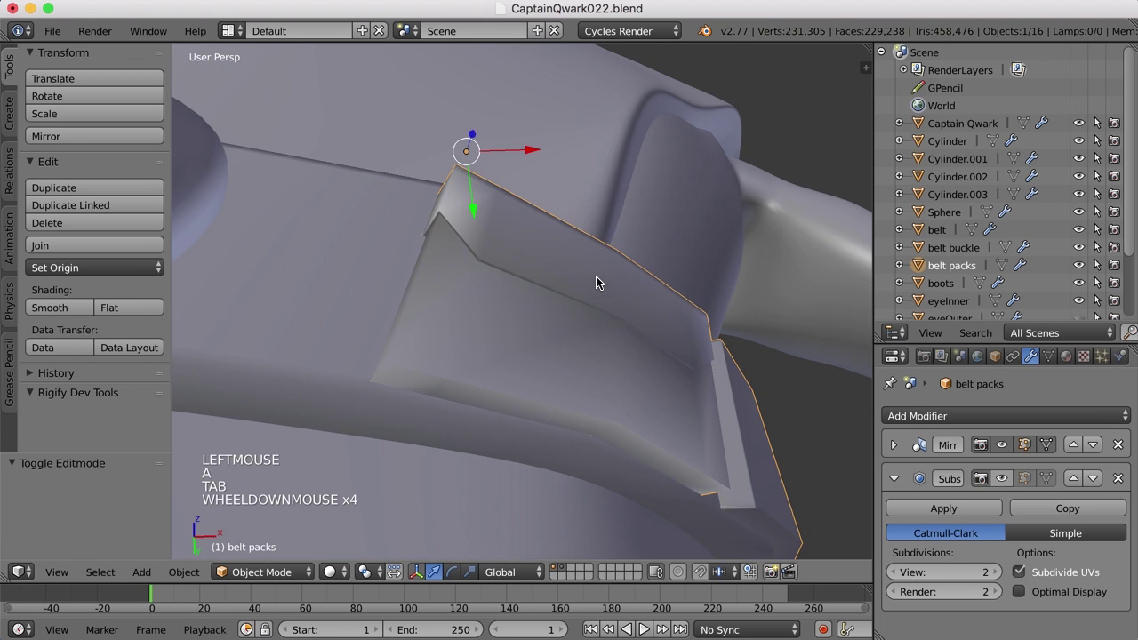
middle_click_drag(595, 276, 640, 293)
left_click(1003, 478)
middle_click_drag(647, 409, 524, 358)
middle_click_drag(617, 356, 601, 374)
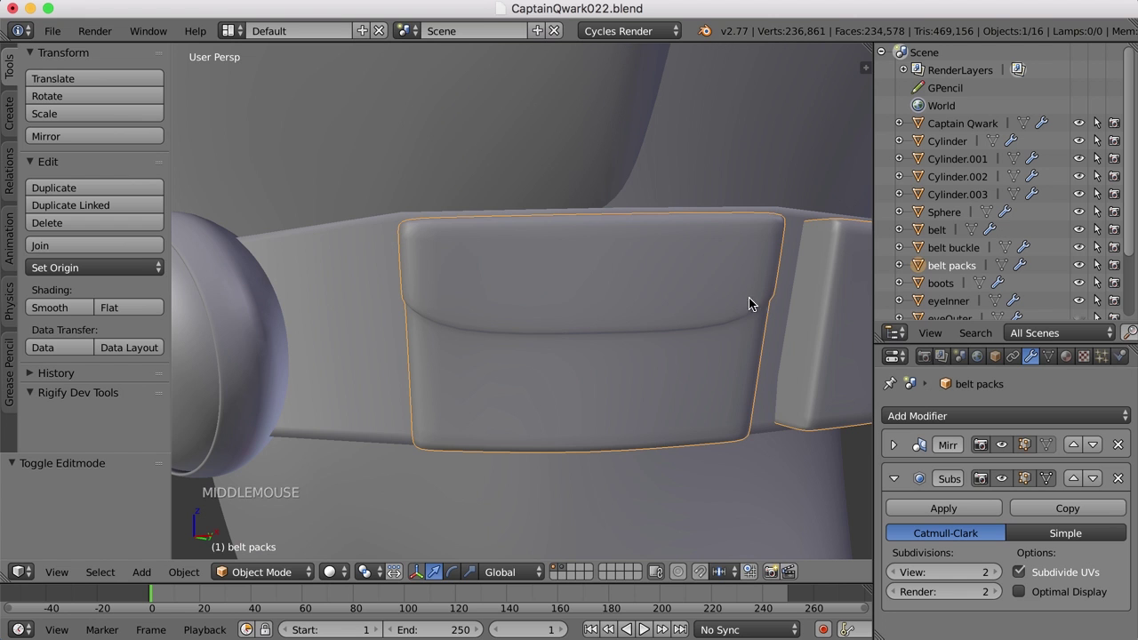
With subdivision hidden, select the front pack's four vertical edge loops bordering its two side strips in Edit Mode and mark them sharp.
key("Tab")
middle_click_drag(655, 402, 620, 391)
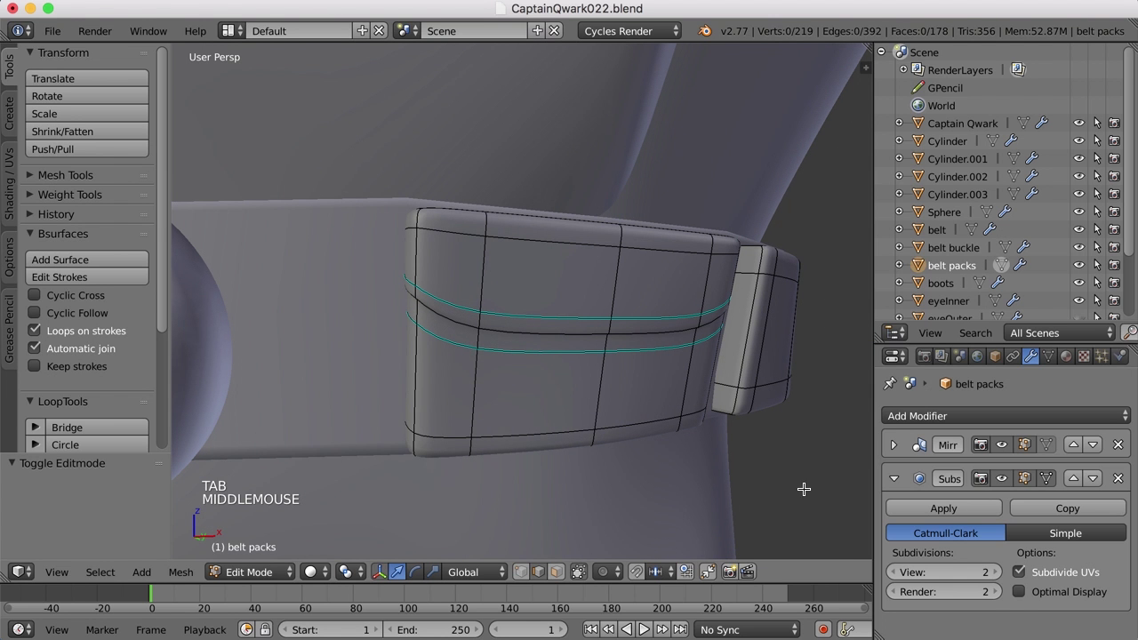
left_click(1024, 478)
middle_click_drag(518, 353, 521, 315)
right_click(441, 293, "alt")
right_click(508, 293, "alt+shift")
right_click(679, 256, "alt+shift")
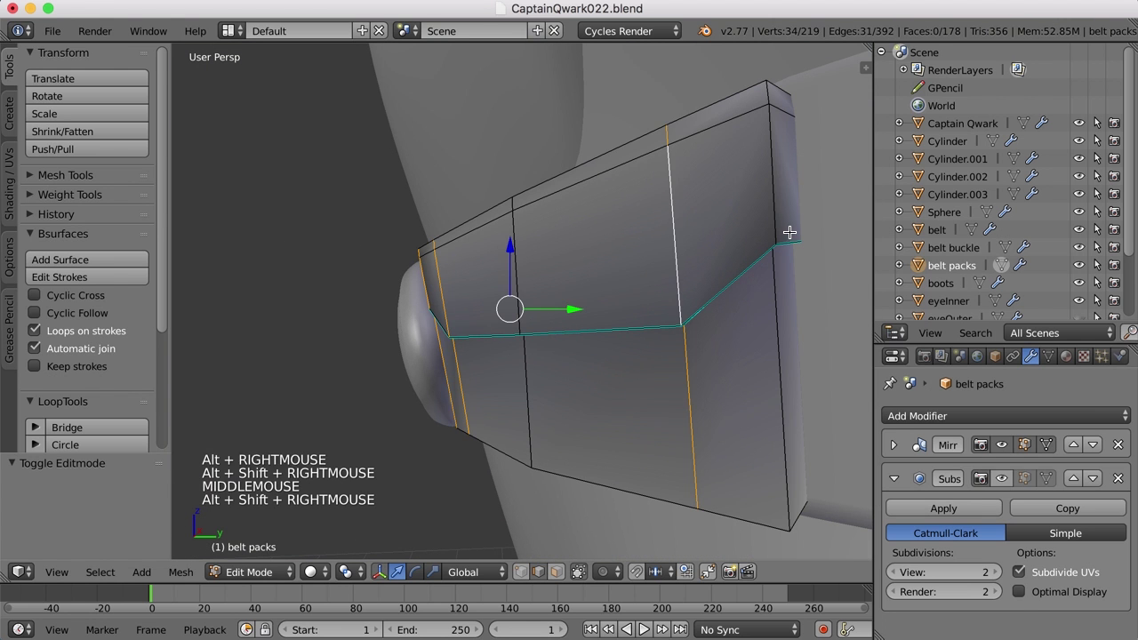
right_click(776, 216, "alt+shift")
scroll(619, 319, "down", 3)
middle_click_drag(619, 318, 717, 316)
key("ctrl+e")
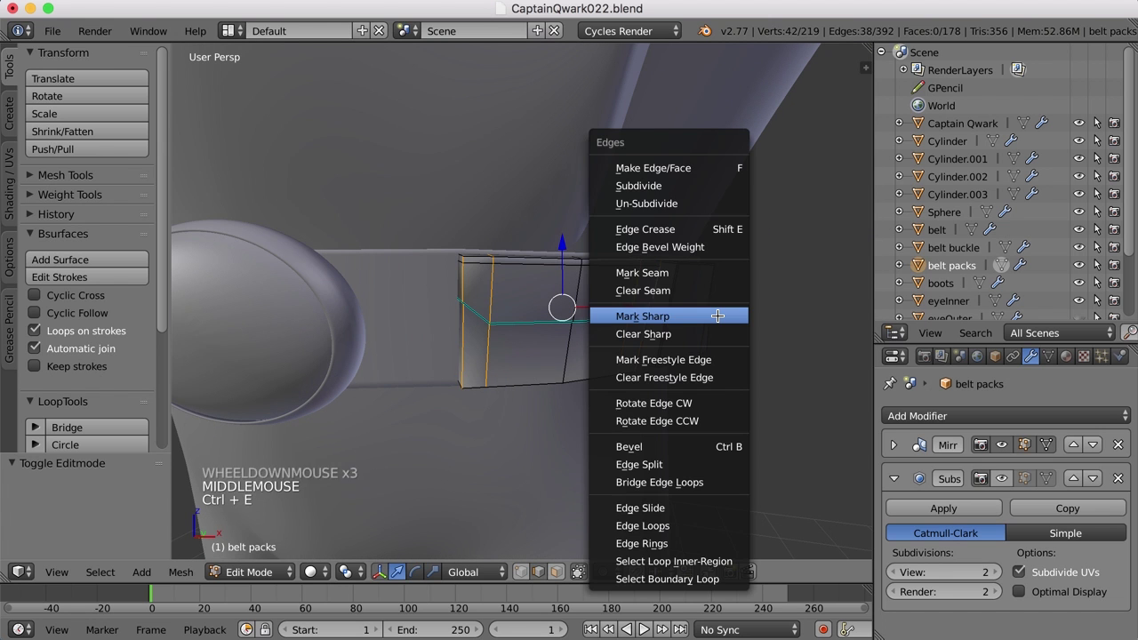
left_click(720, 316)
key("a")
Cut two evenly spaced vertical edge loops into each of the front pack's two side strips, then deselect the mesh.
scroll(551, 338, "up", 3)
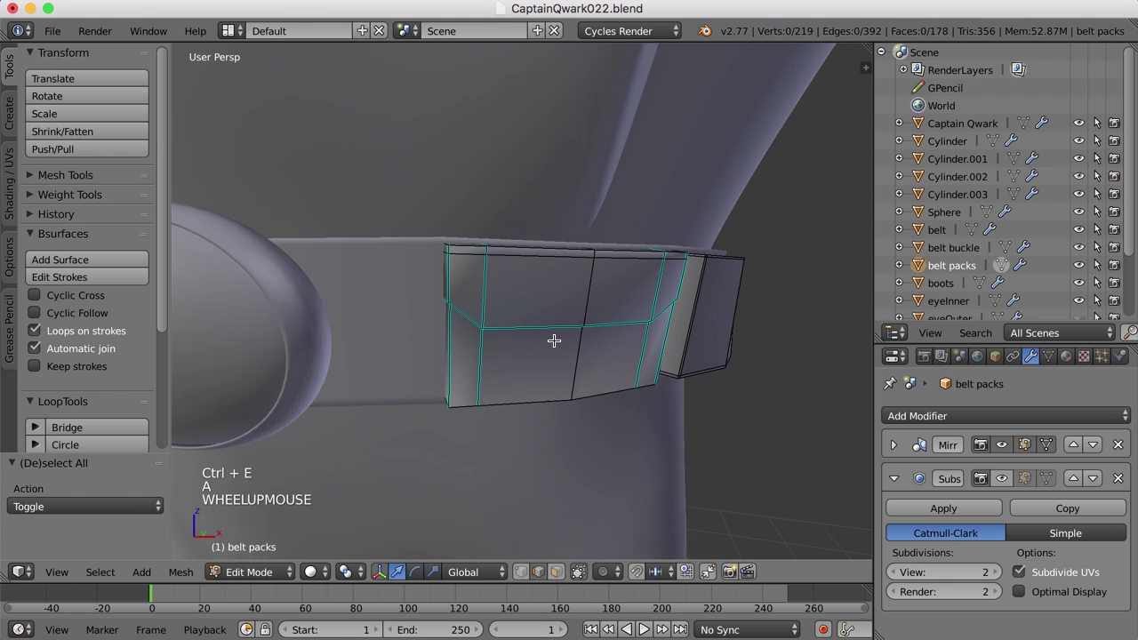
key("ctrl+r")
scroll(438, 311, "up", 1)
left_click(438, 310)
middle_click_drag(439, 310, 653, 292)
key("ctrl+r")
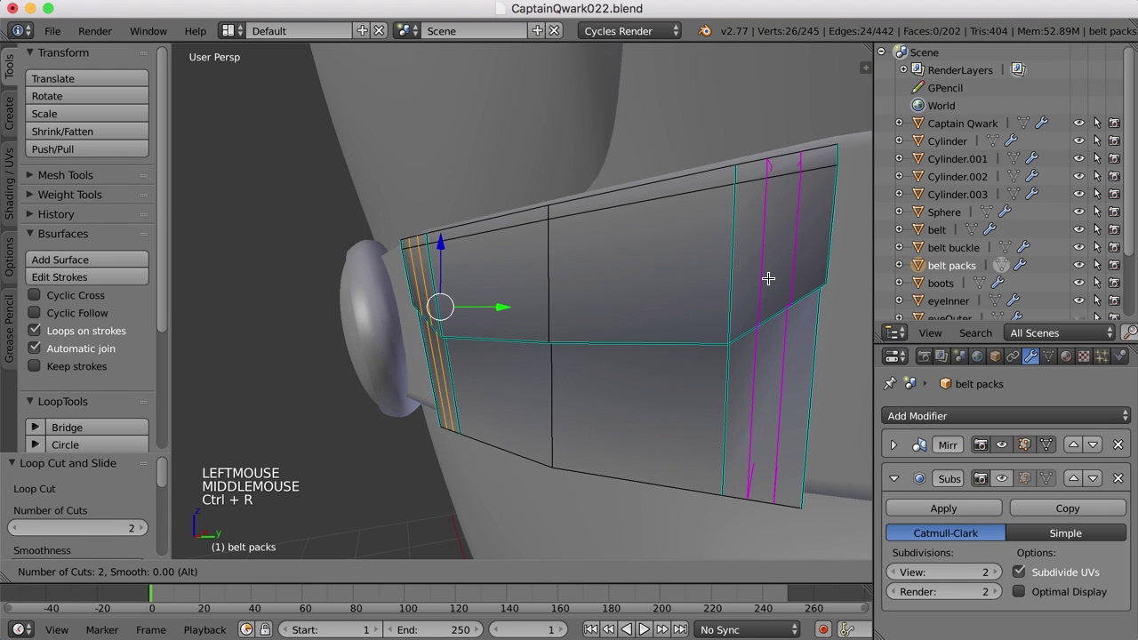
left_click(769, 274)
key("a")
Return to Object Mode, restore the subdivision preview and check the front pack's shape.
key("Tab")
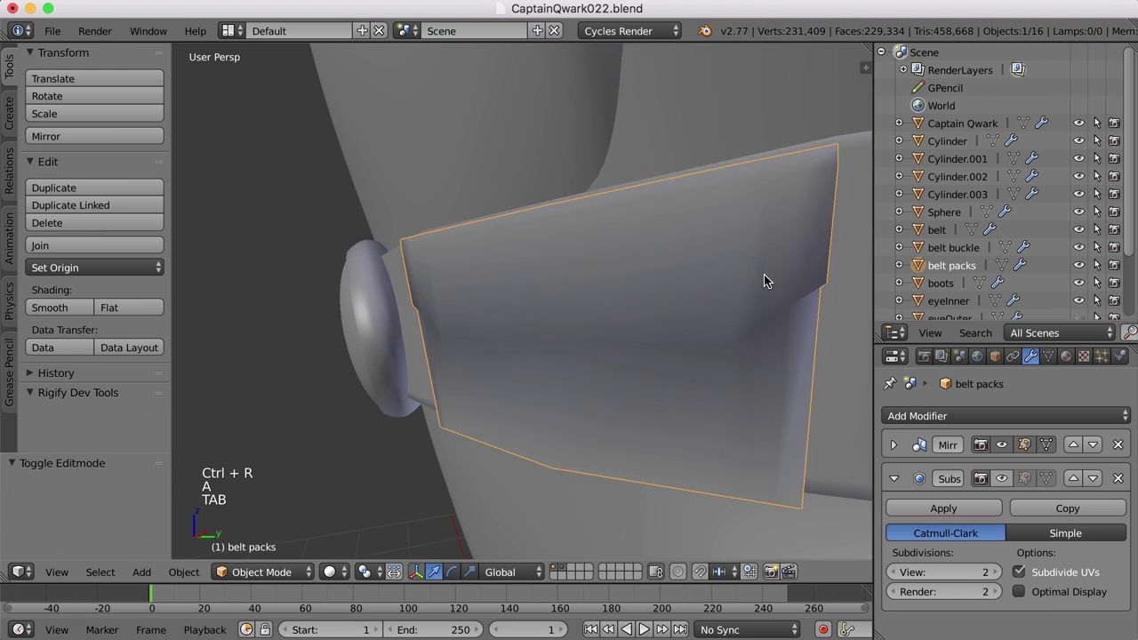
scroll(764, 274, "down", 3)
middle_click_drag(763, 274, 653, 318)
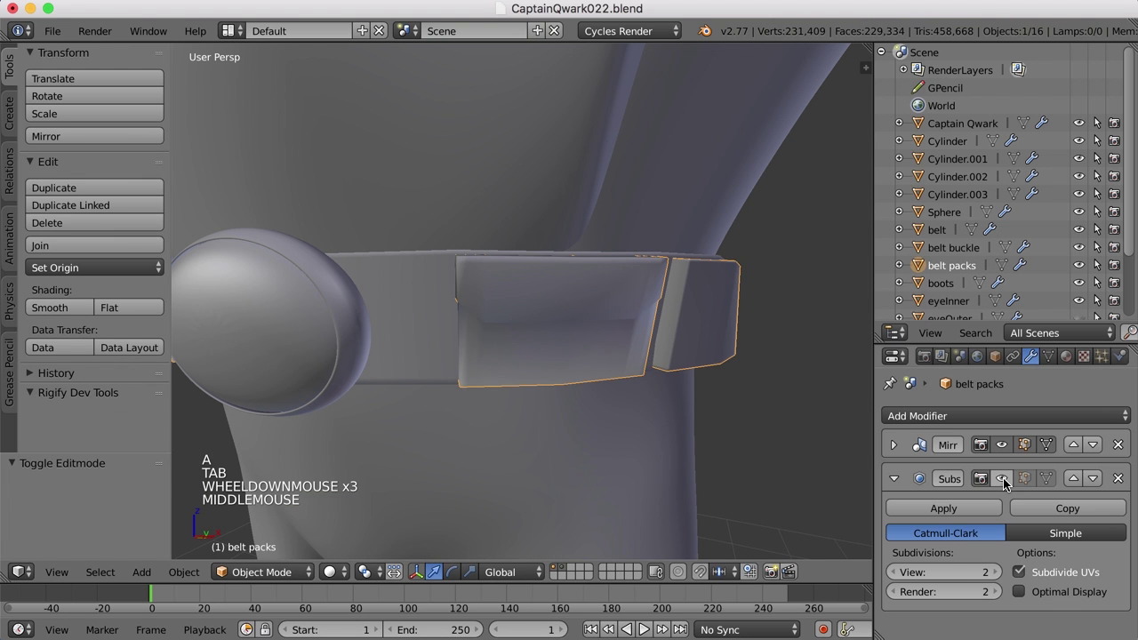
left_click(1002, 479)
key("Tab")
key("Tab")
middle_click_drag(604, 414, 589, 379)
key("a")
scroll(548, 391, "up", 2)
Edge Slide the inner loop in the front pack's buckle-side strip toward the neighbouring sharp edge with factor -1.000.
key("Tab")
key("ctrl+r")
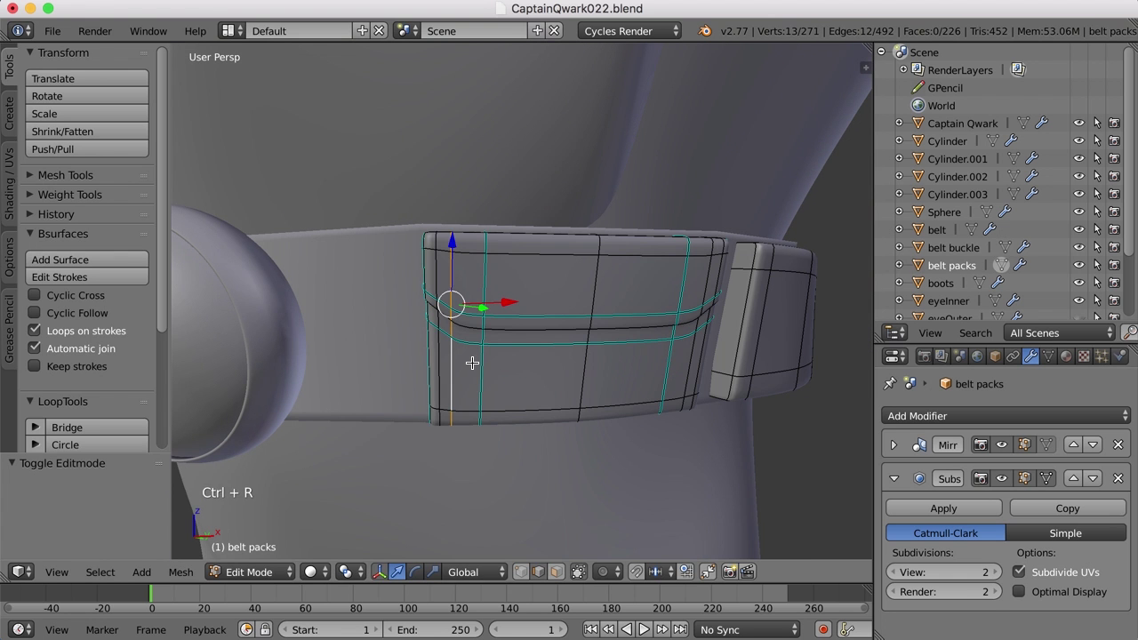
key("ctrl+e")
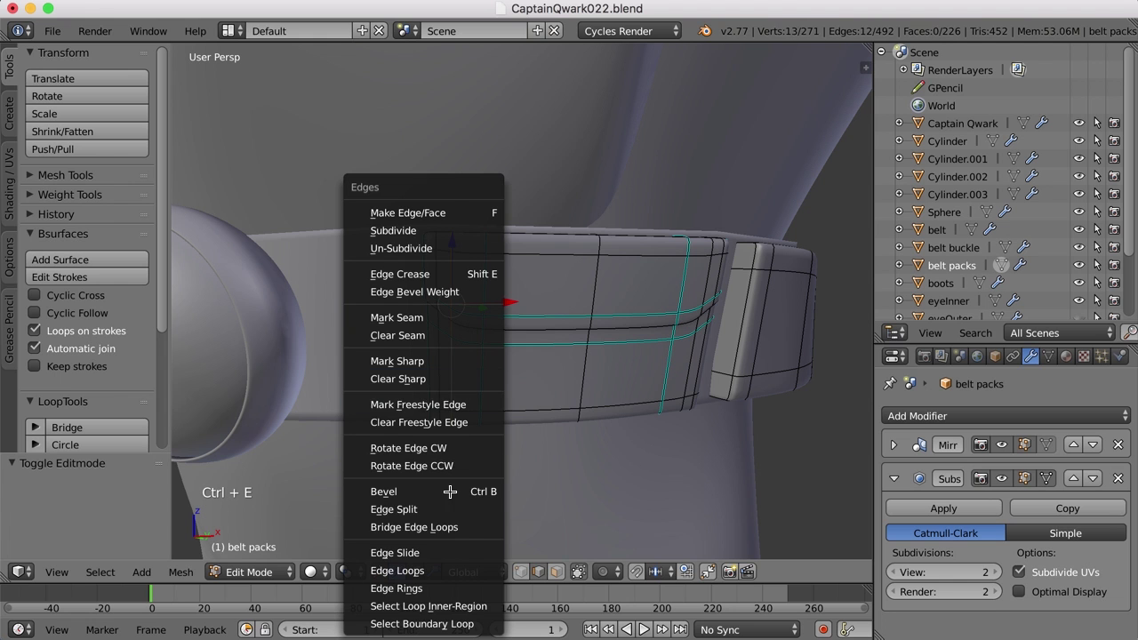
left_click(444, 552)
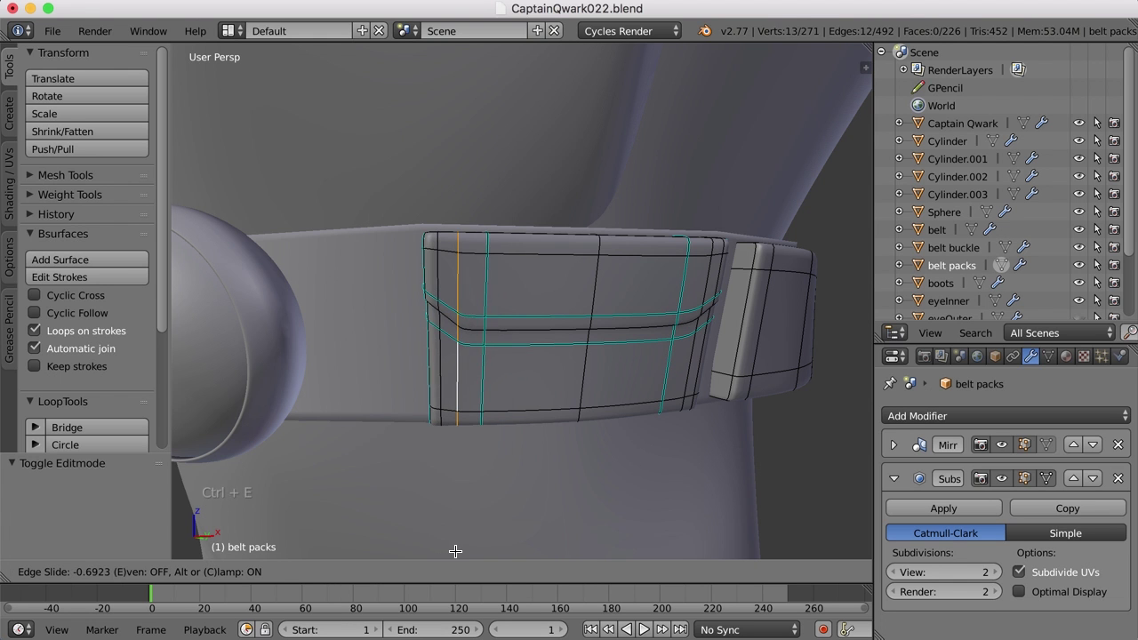
left_click(458, 499)
Edge Slide the matching inner loop in the front pack's outer strip by factor -1.000, then deselect and return to Object Mode.
middle_click_drag(617, 467, 636, 429)
right_click(707, 350, "alt")
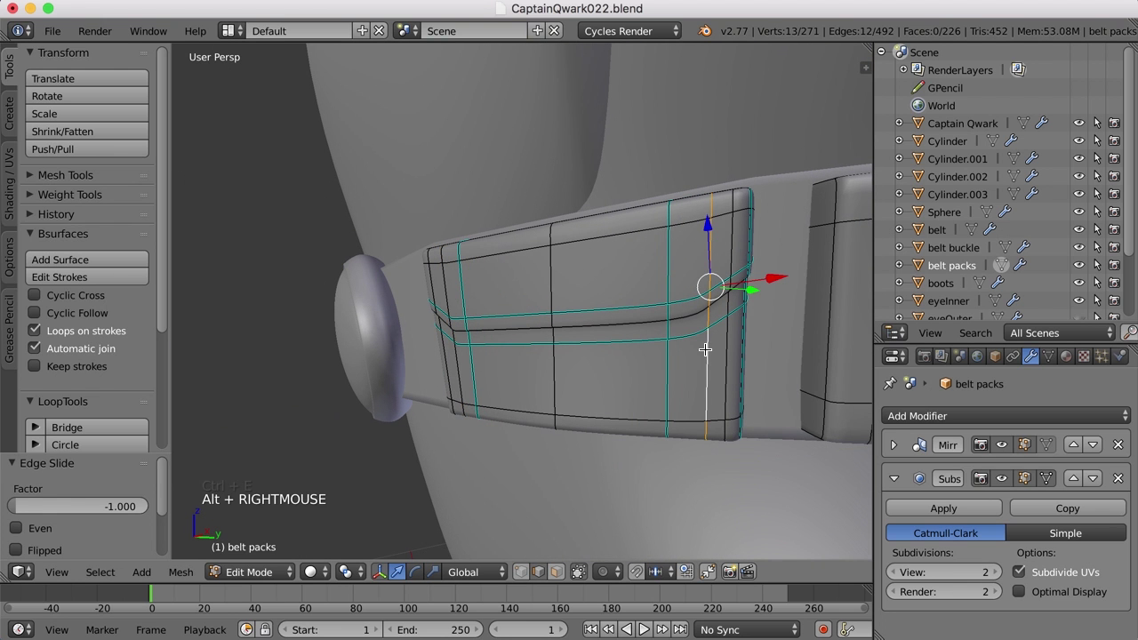
key("ctrl+e")
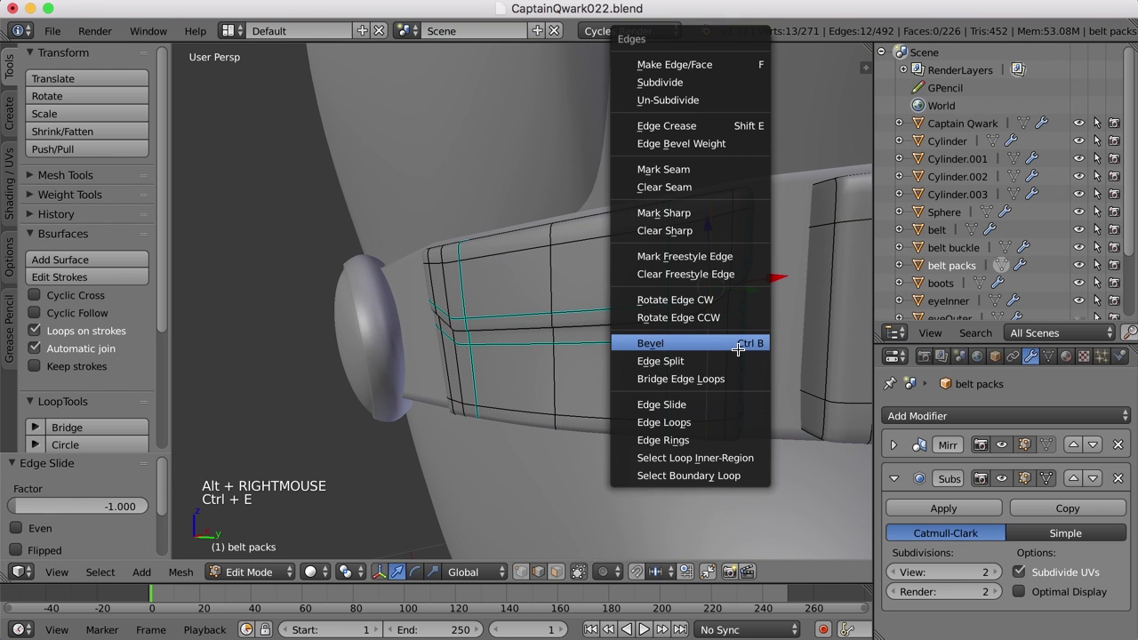
left_click(702, 404)
left_click(680, 407)
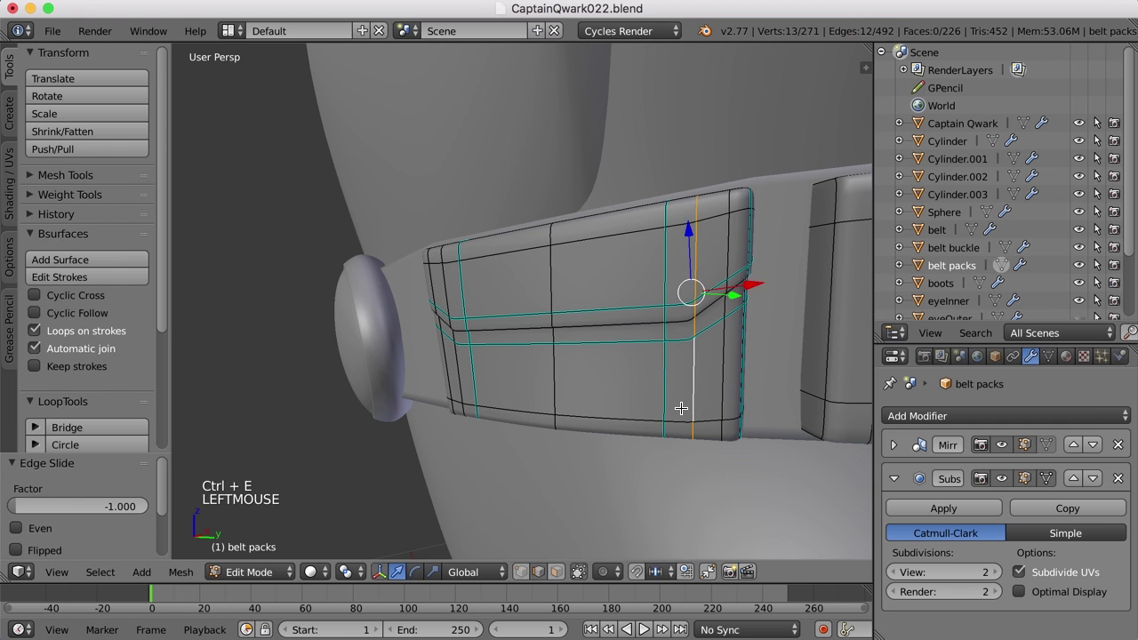
key("a")
key("Tab")
Inspect the belt packs in Object Mode from a wider view and deselect all objects.
scroll(601, 375, "down", 3)
middle_click_drag(601, 376, 561, 327)
scroll(632, 383, "up", 1)
scroll(578, 378, "down", 2)
right_click(559, 336)
key("Tab")
scroll(587, 360, "up", 3)
key("Tab")
scroll(584, 364, "down", 6)
key("a")
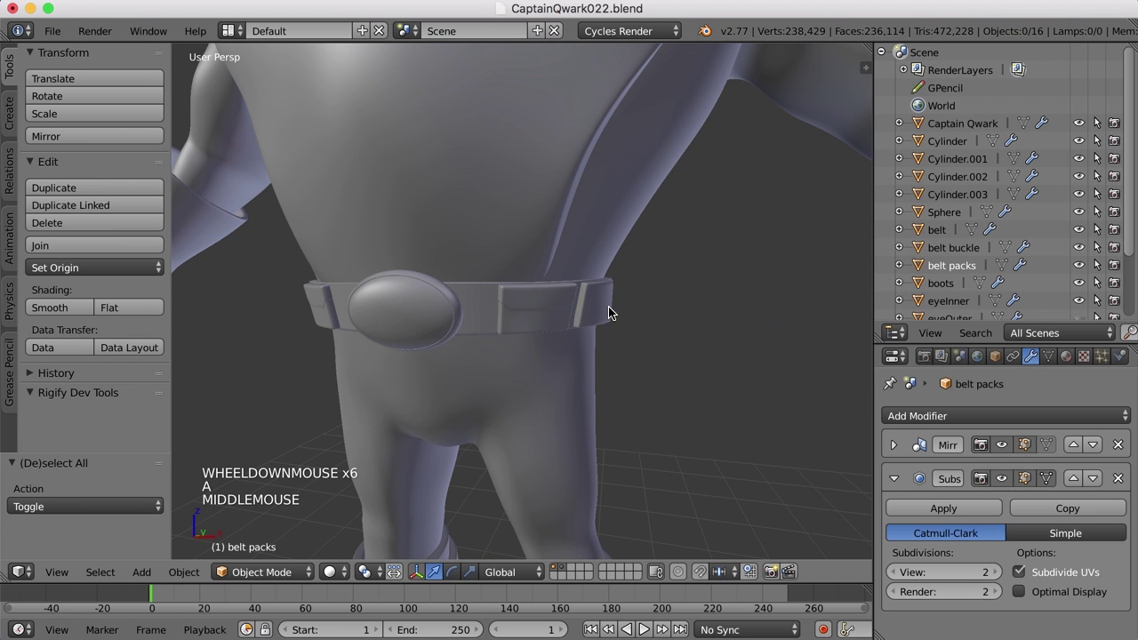
Examine the belt and its packs from several angles, finishing with a view of the whole character.
scroll(600, 315, "down", 2)
scroll(591, 330, "up", 3)
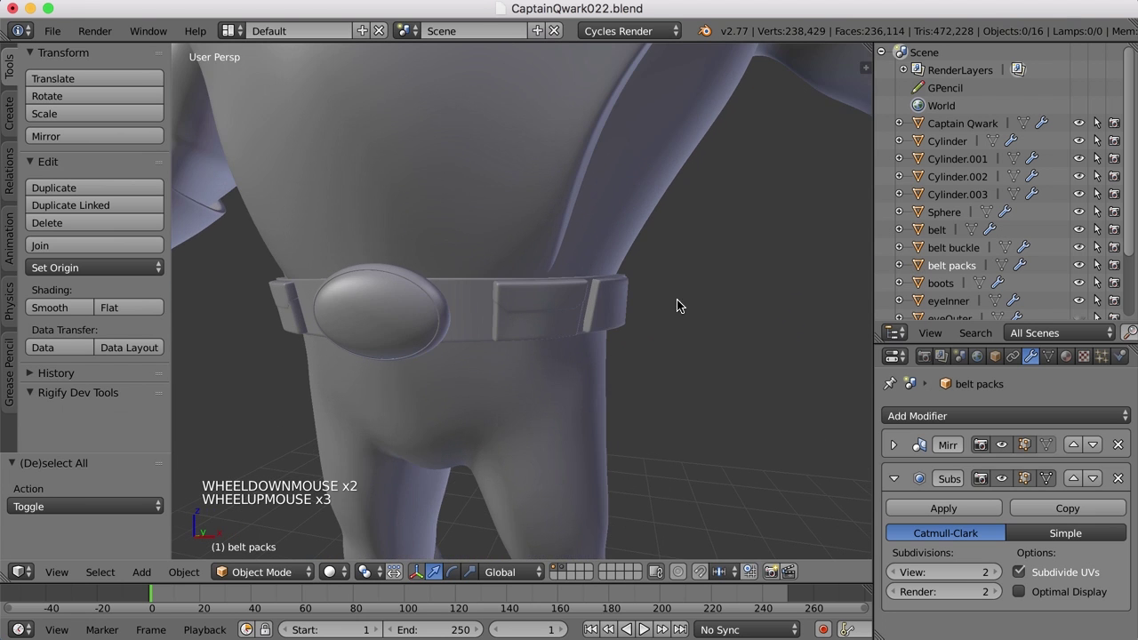
middle_click_drag(678, 305, 603, 317)
scroll(603, 317, "down", 2)
middle_click_drag(609, 373, 533, 310)
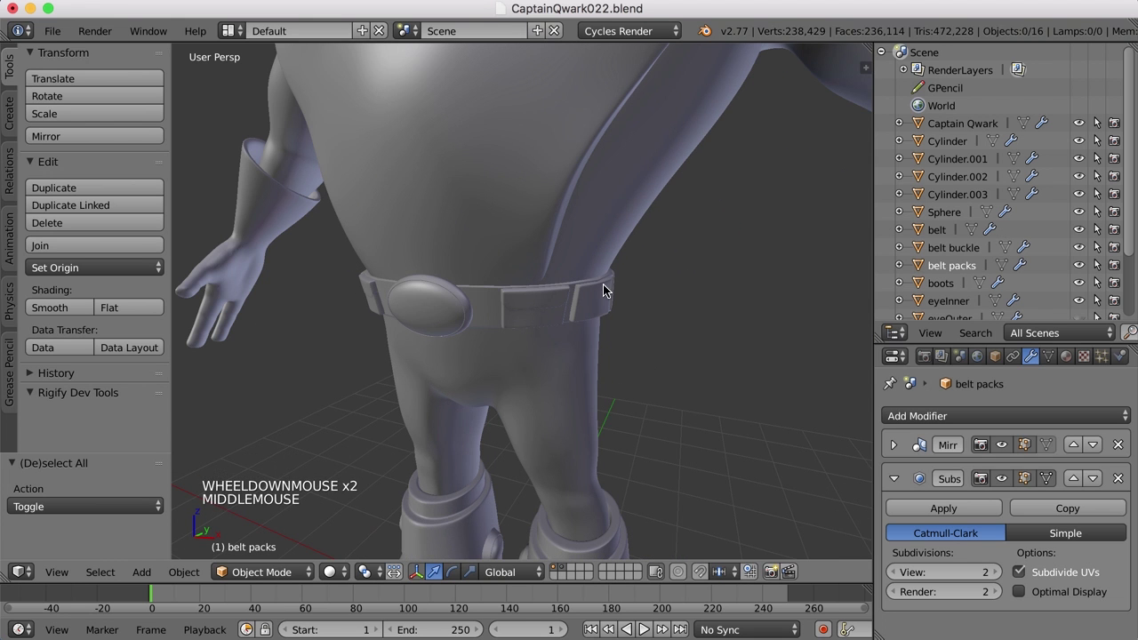
scroll(526, 374, "down", 3)
middle_click_drag(519, 365, 584, 382, "shift")
scroll(556, 361, "down", 2)
scroll(587, 396, "down", 1)
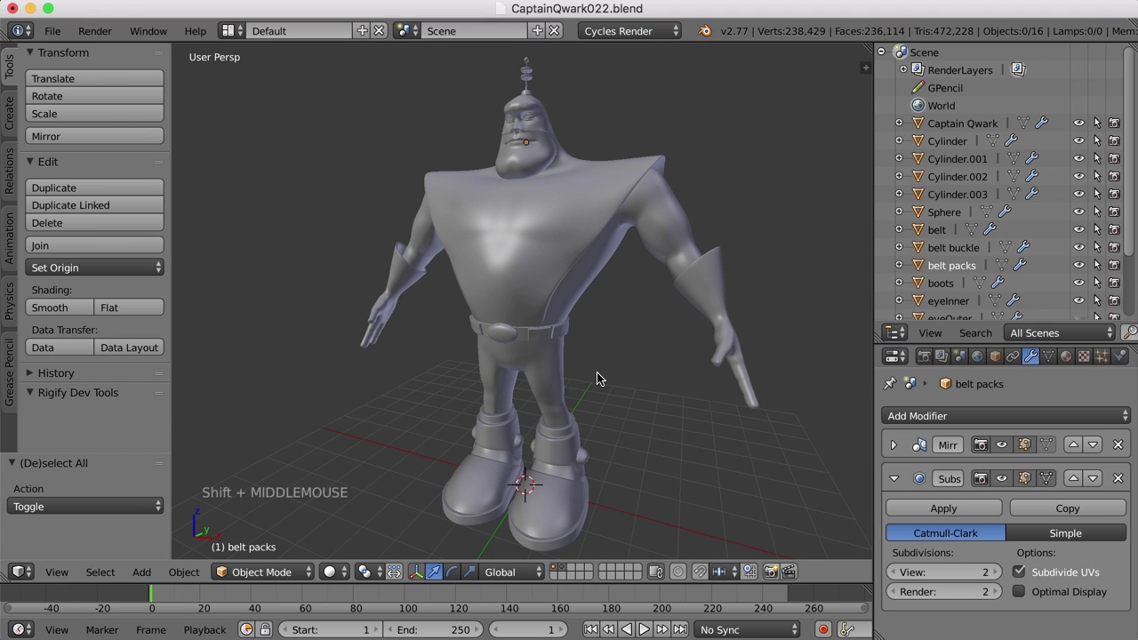